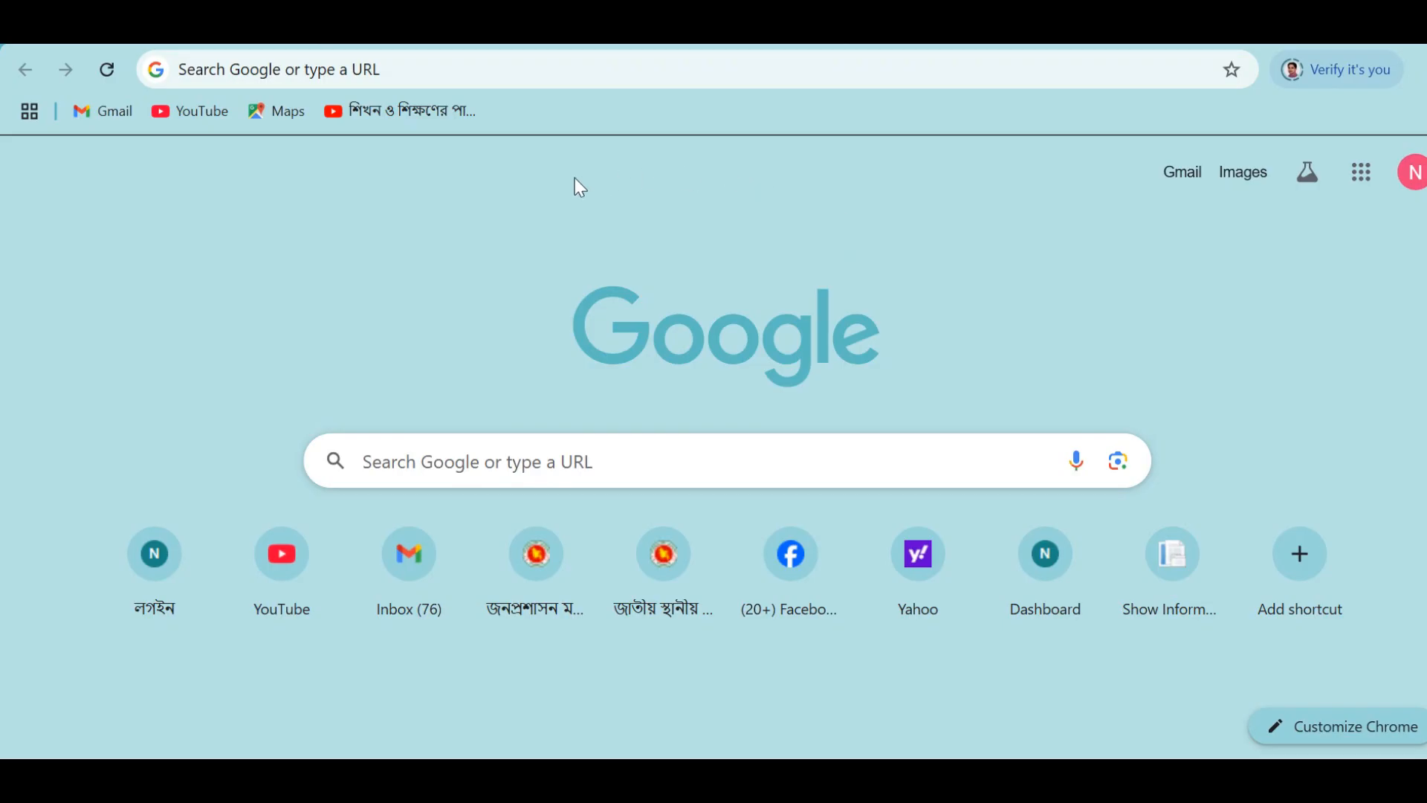
left_click(452, 68)
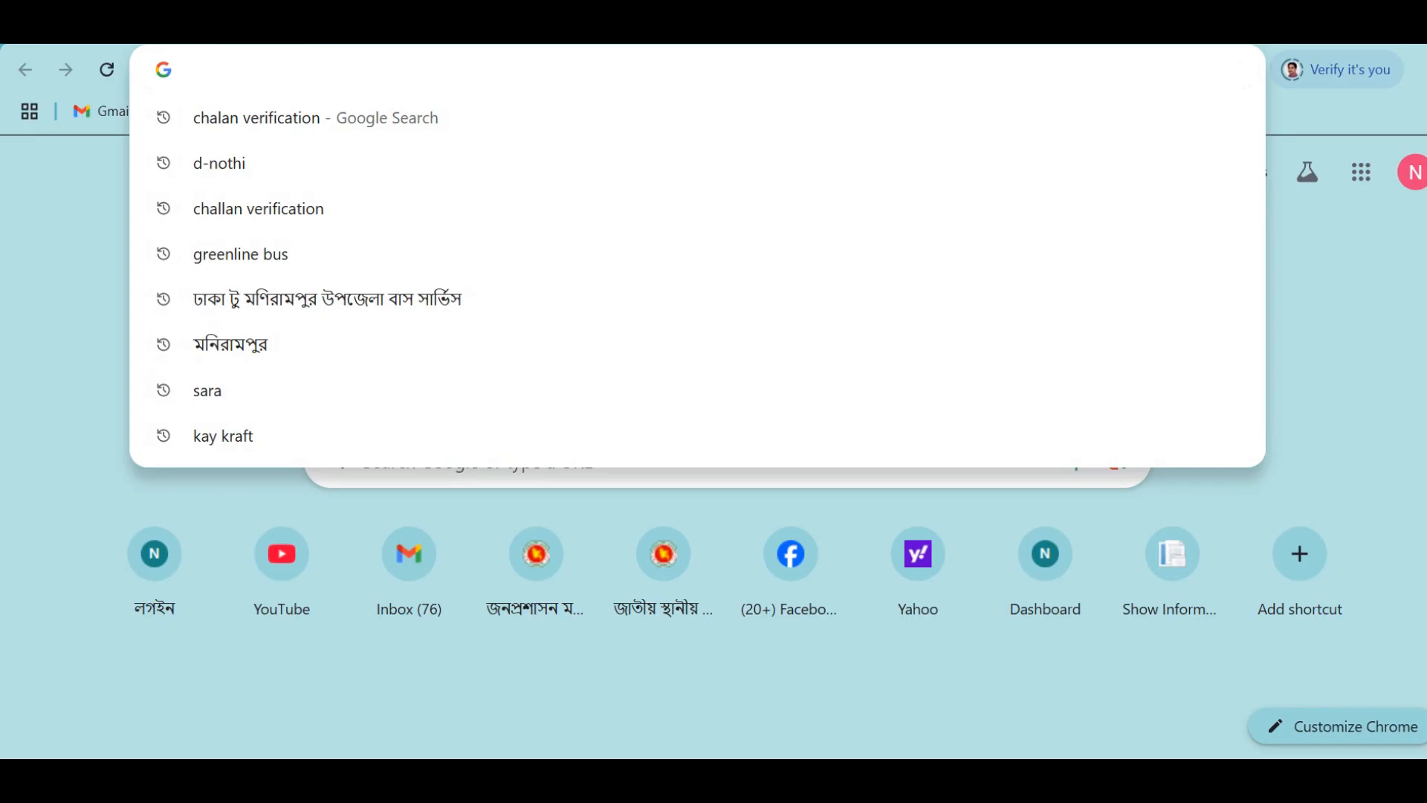
type("www.")
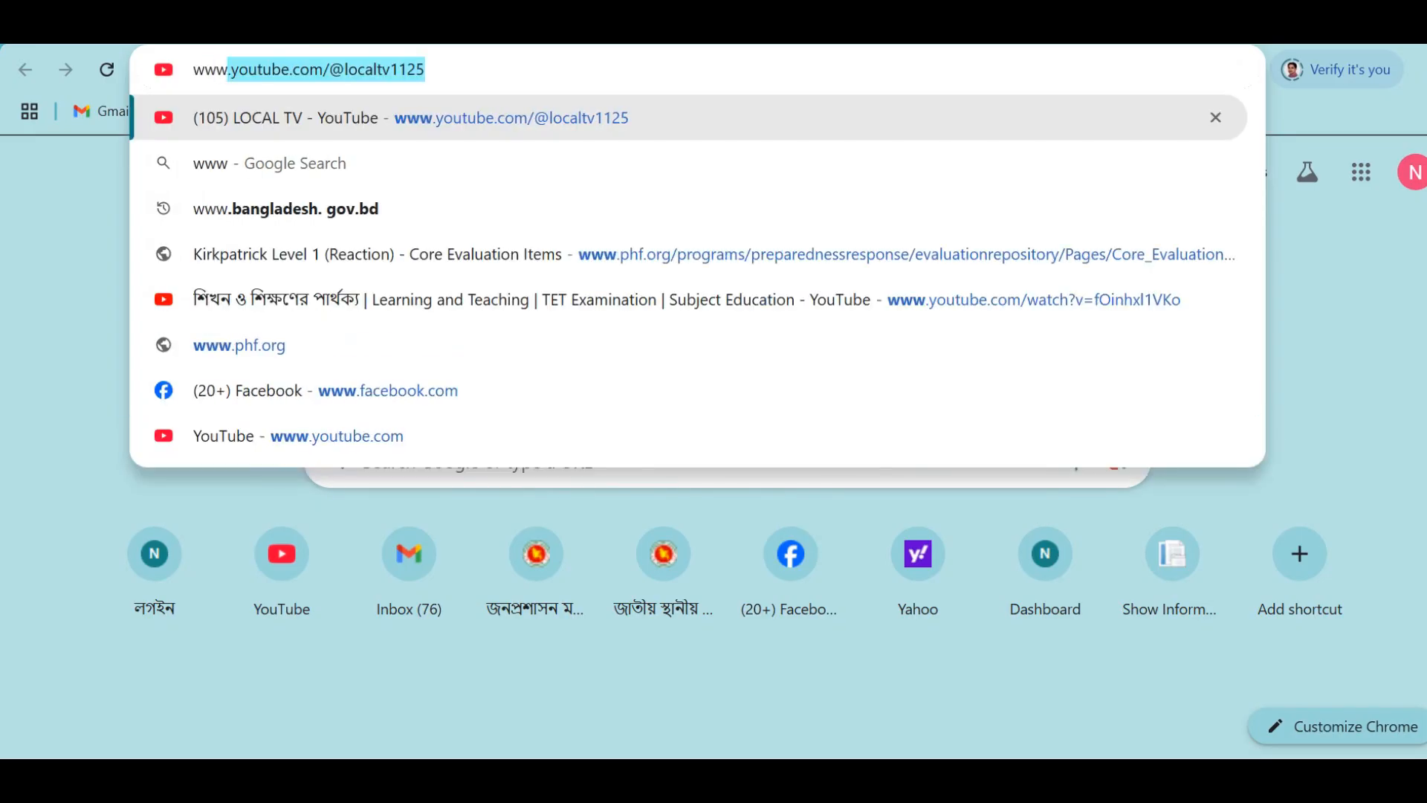
type("e")
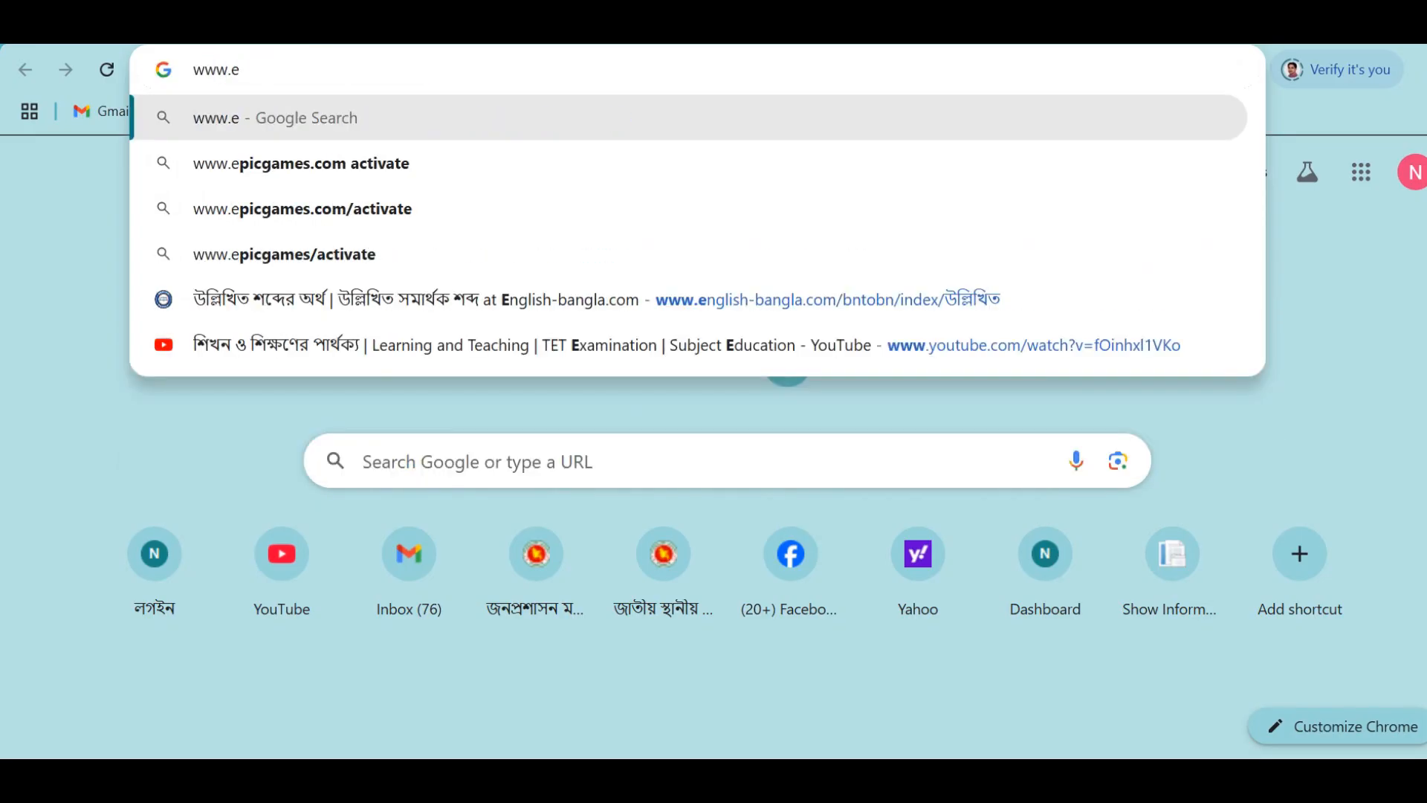
type("rp.nil")
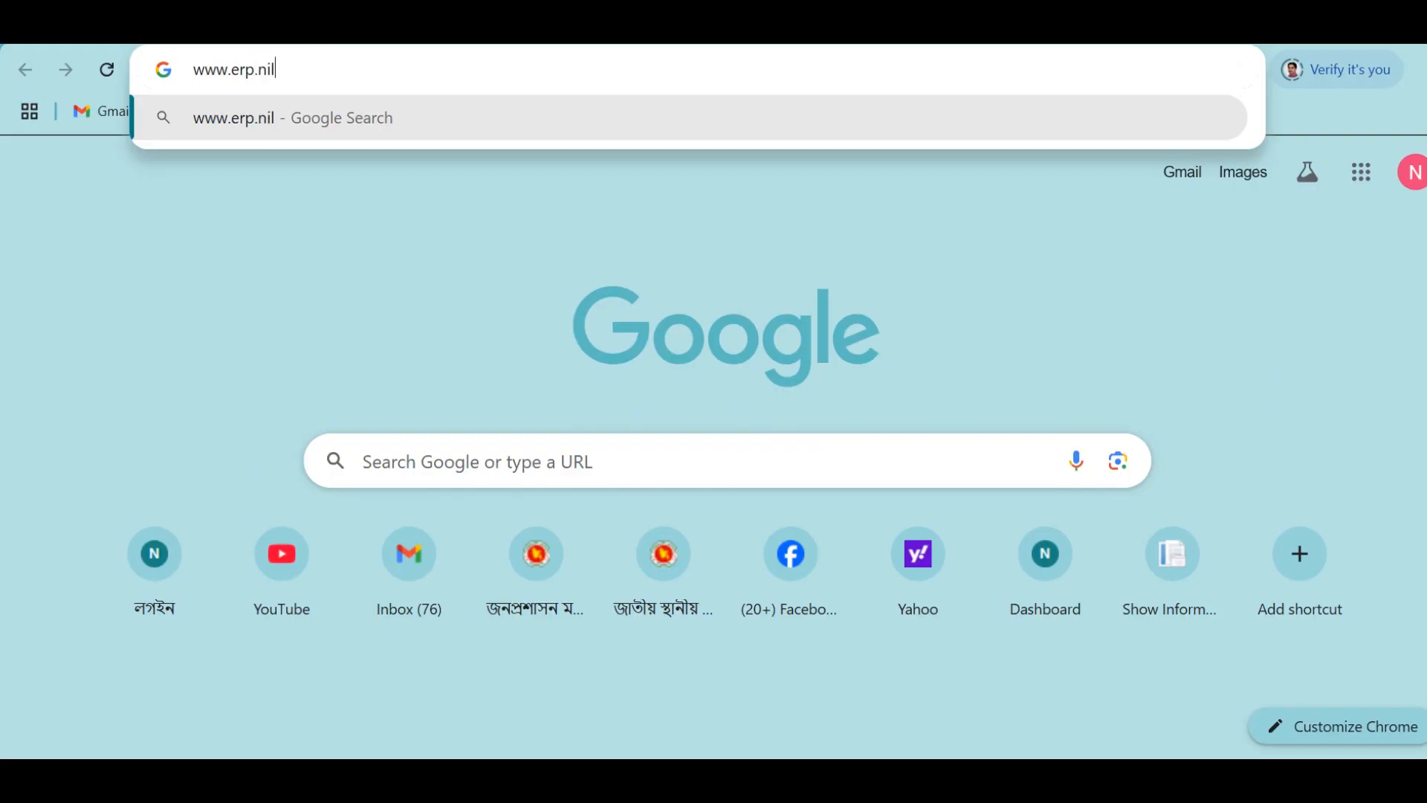
type("g.gov.bd")
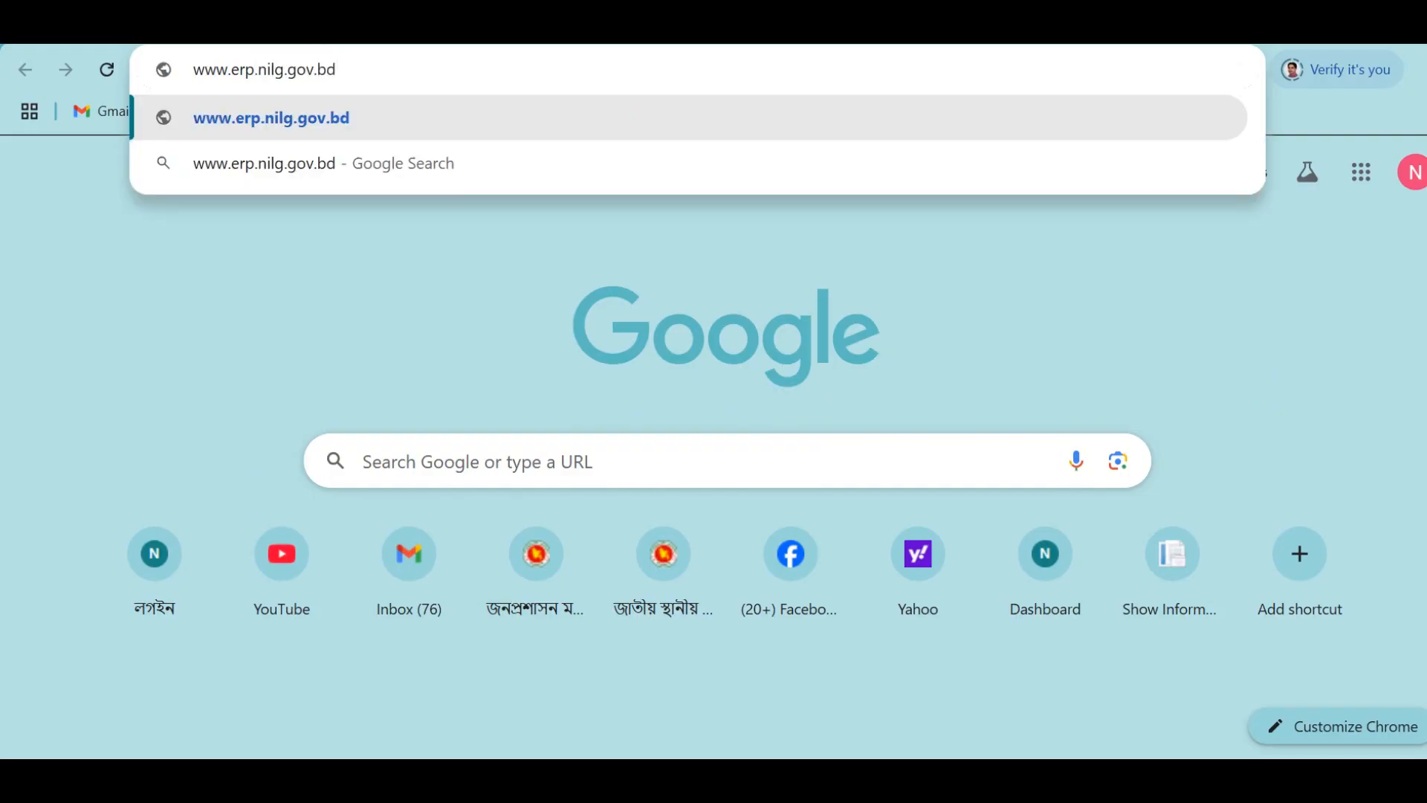
key("Return")
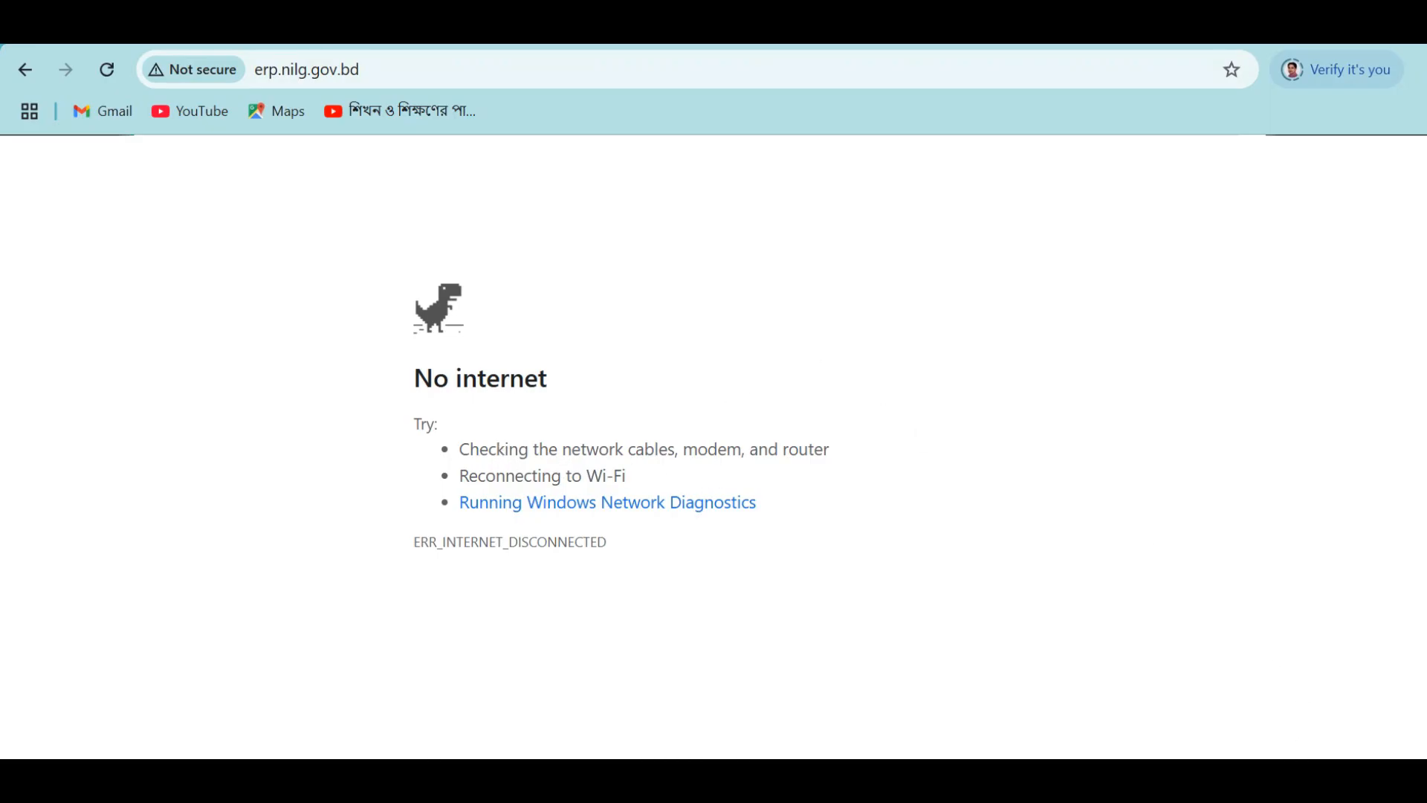
Connect the computer to the DOC_NILG Wi-Fi network and reload the erp.nilg.gov.bd page.
left_click(1286, 784)
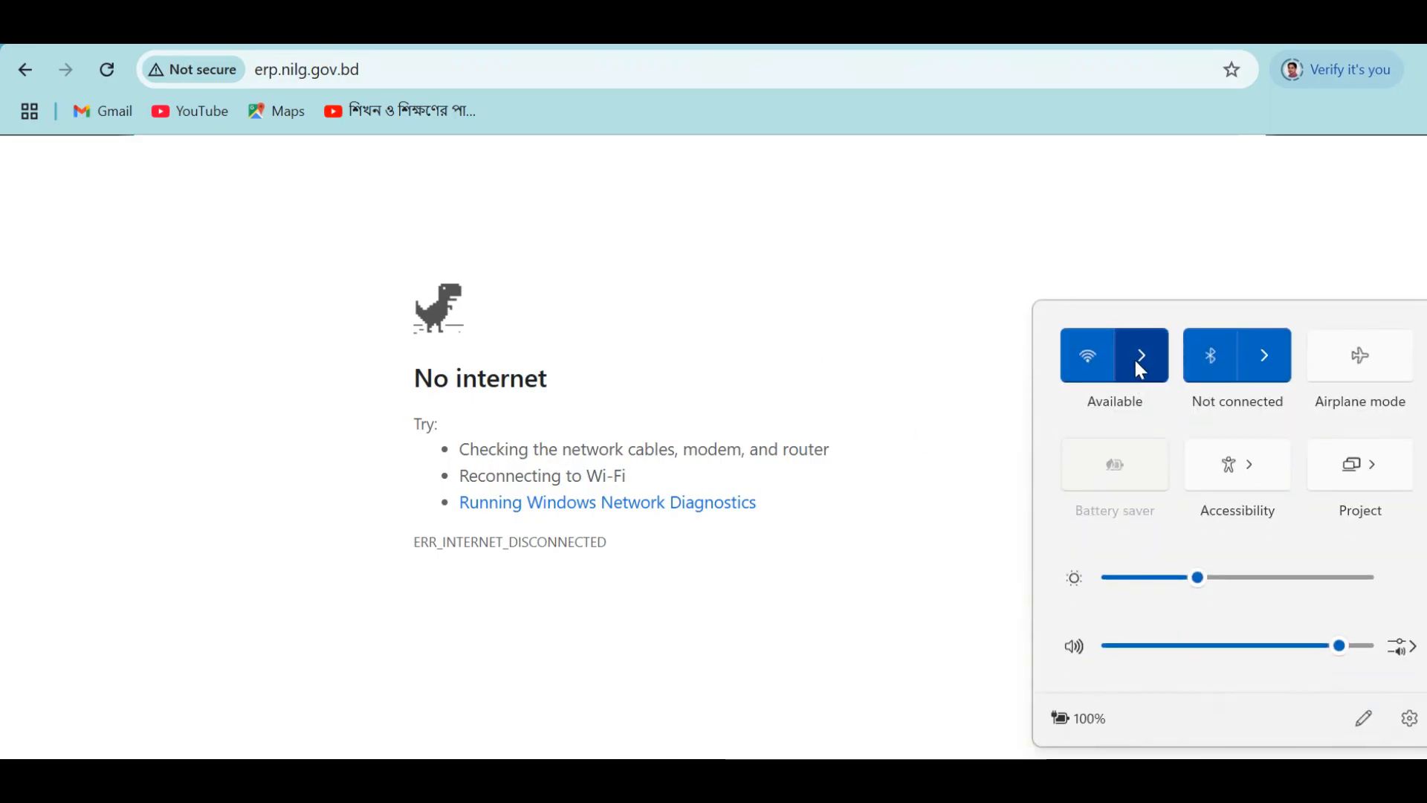
left_click(1138, 362)
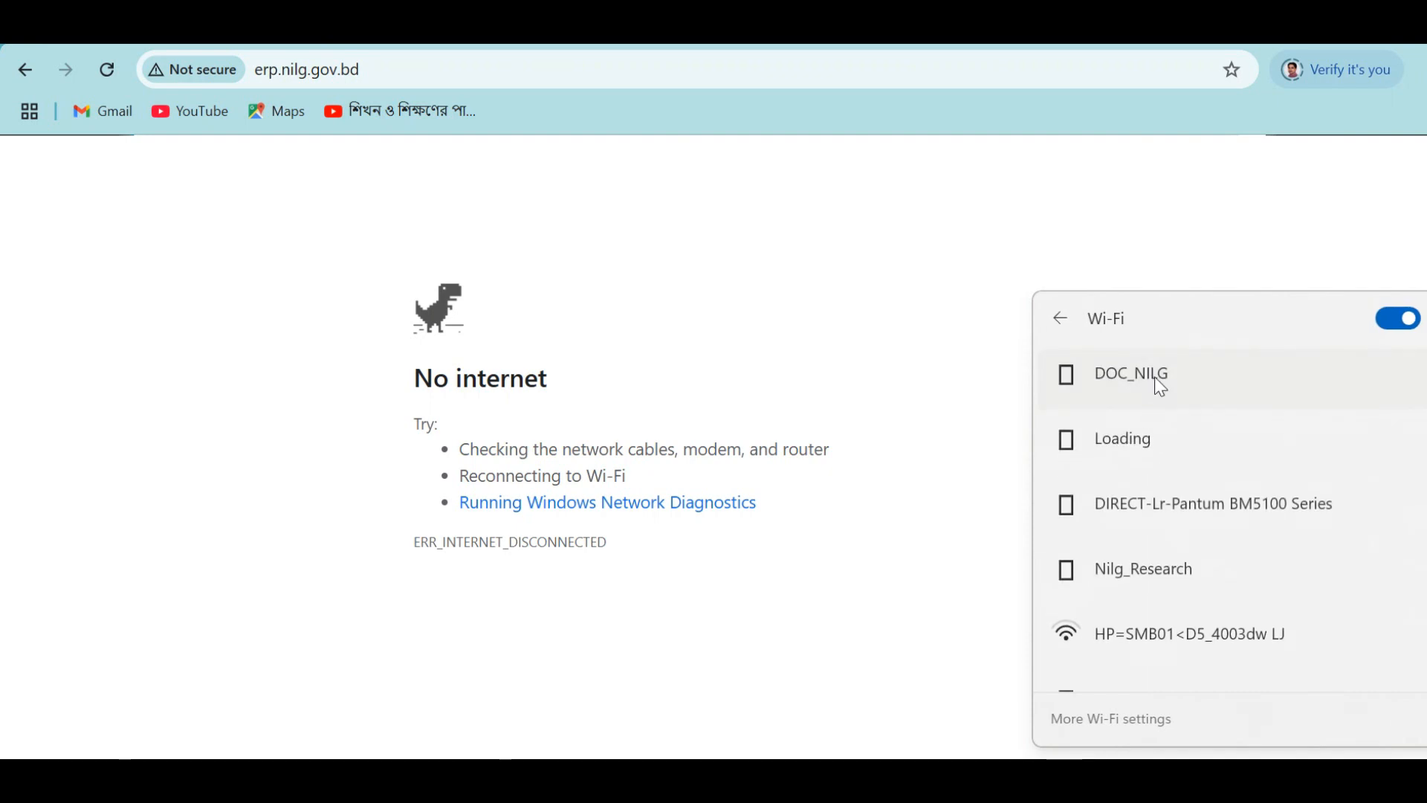
left_click(1154, 377)
left_click(1292, 482)
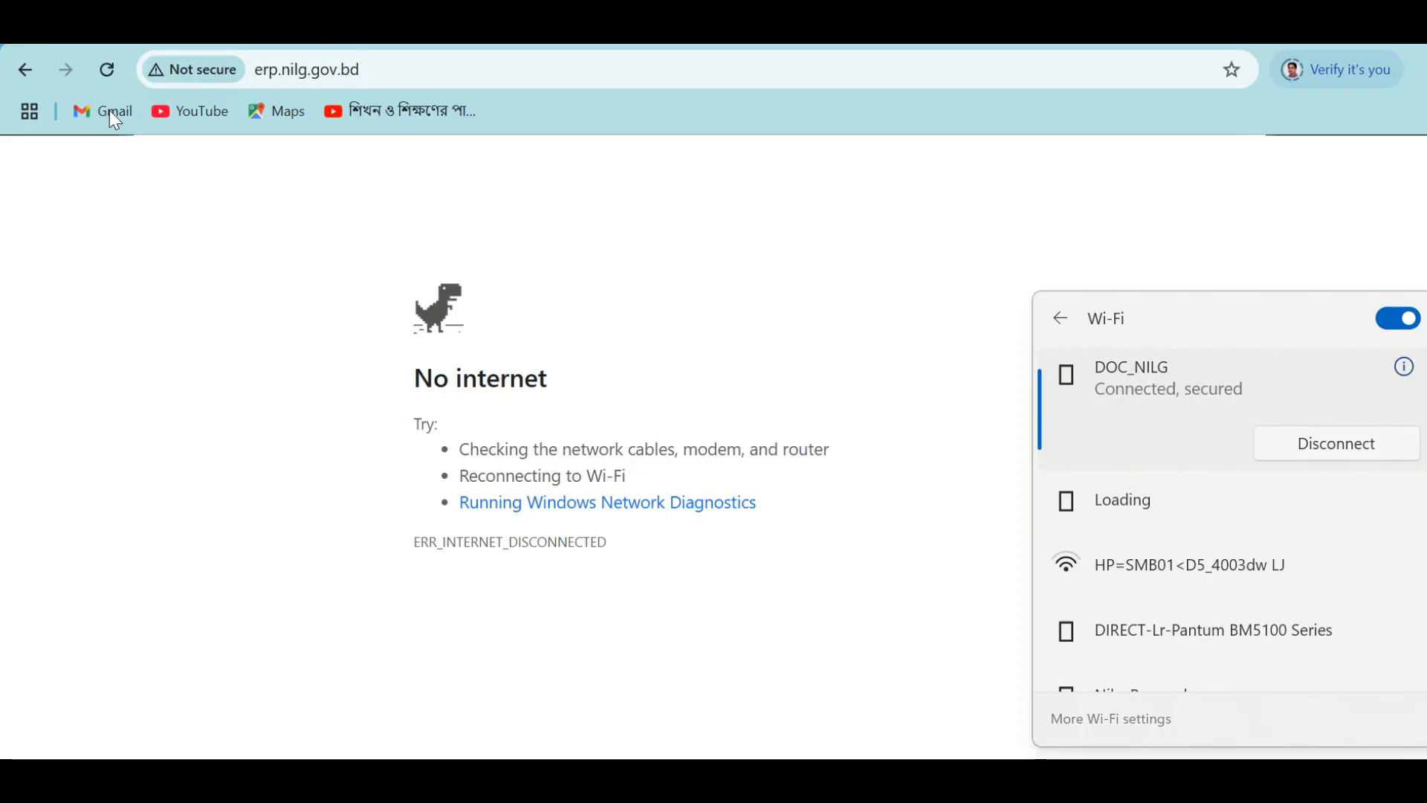
left_click(106, 75)
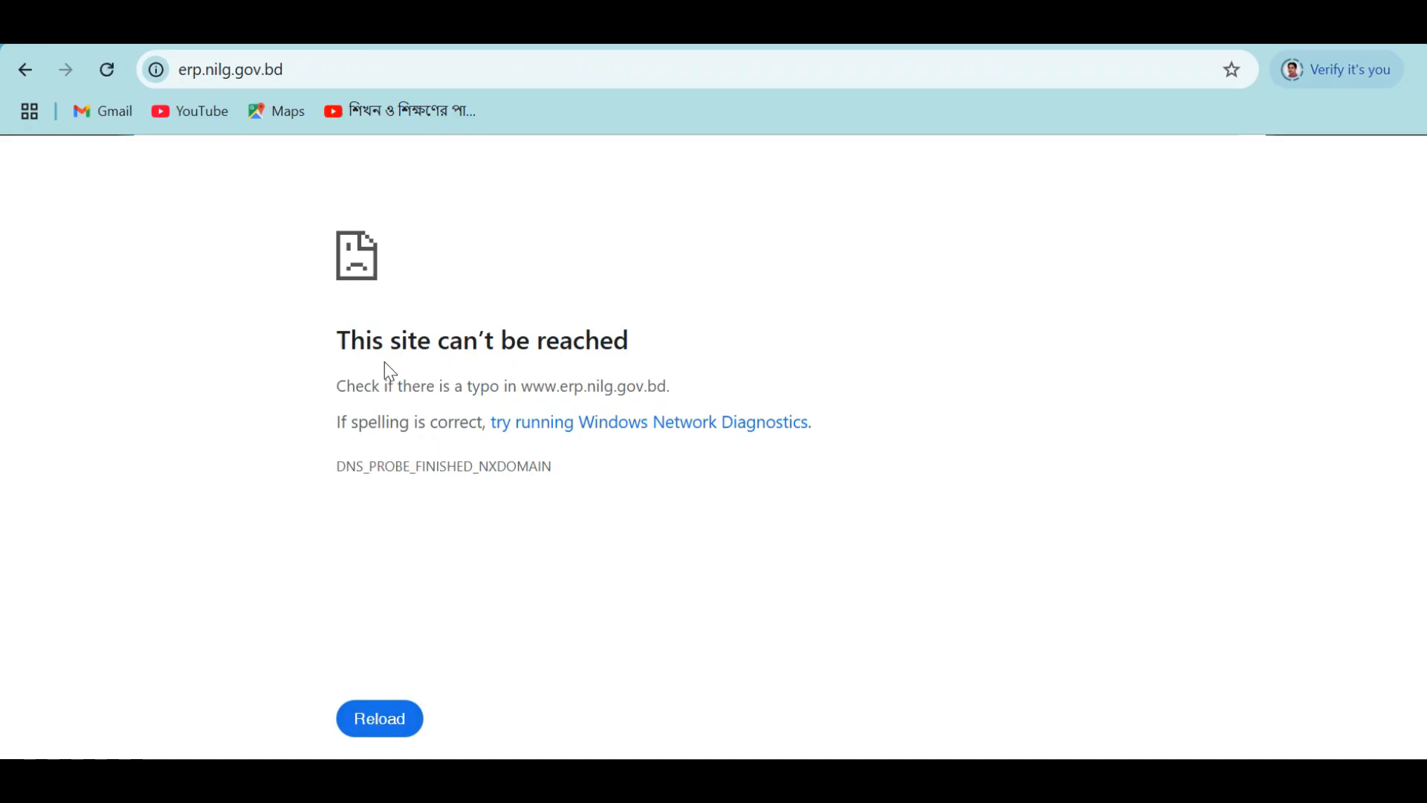
left_click(336, 72)
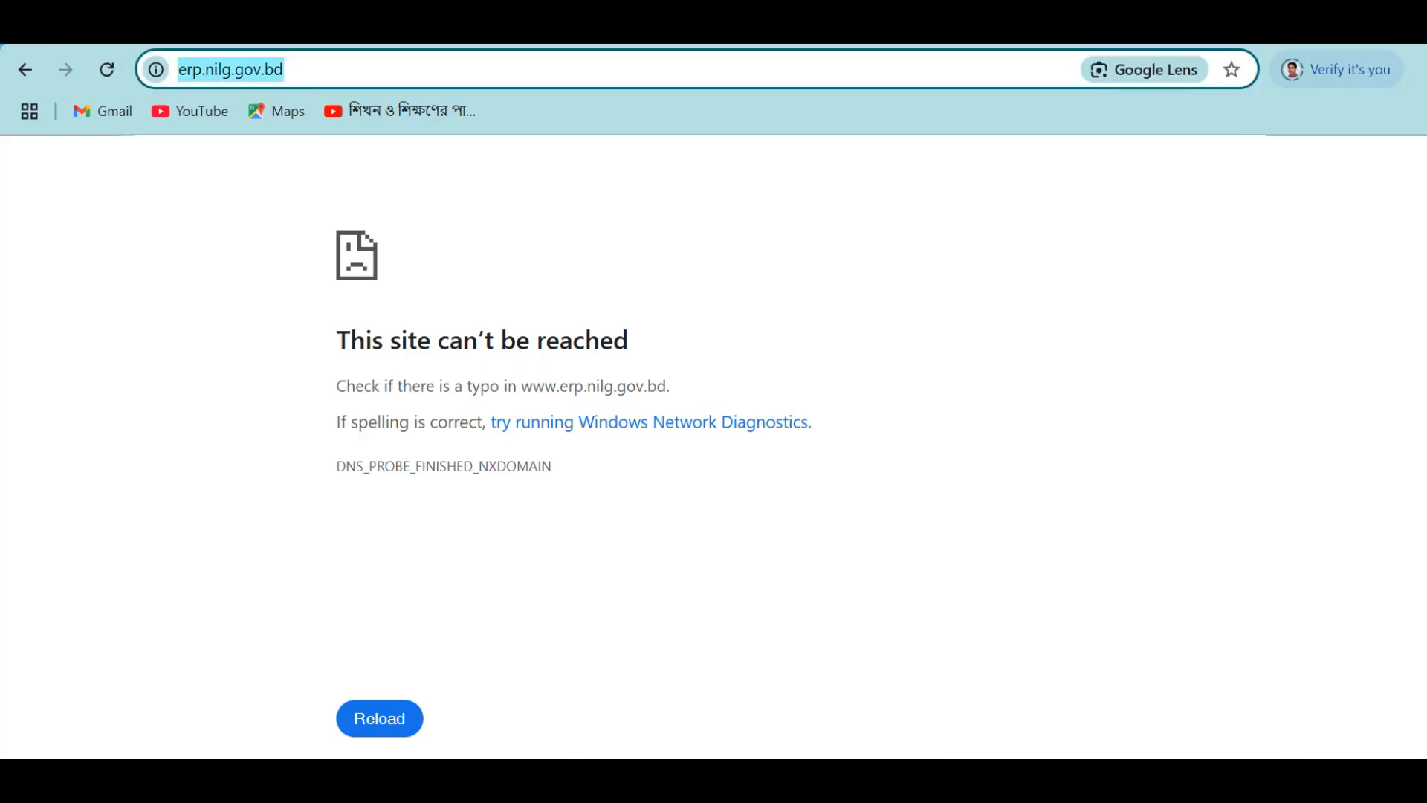
type("www.n")
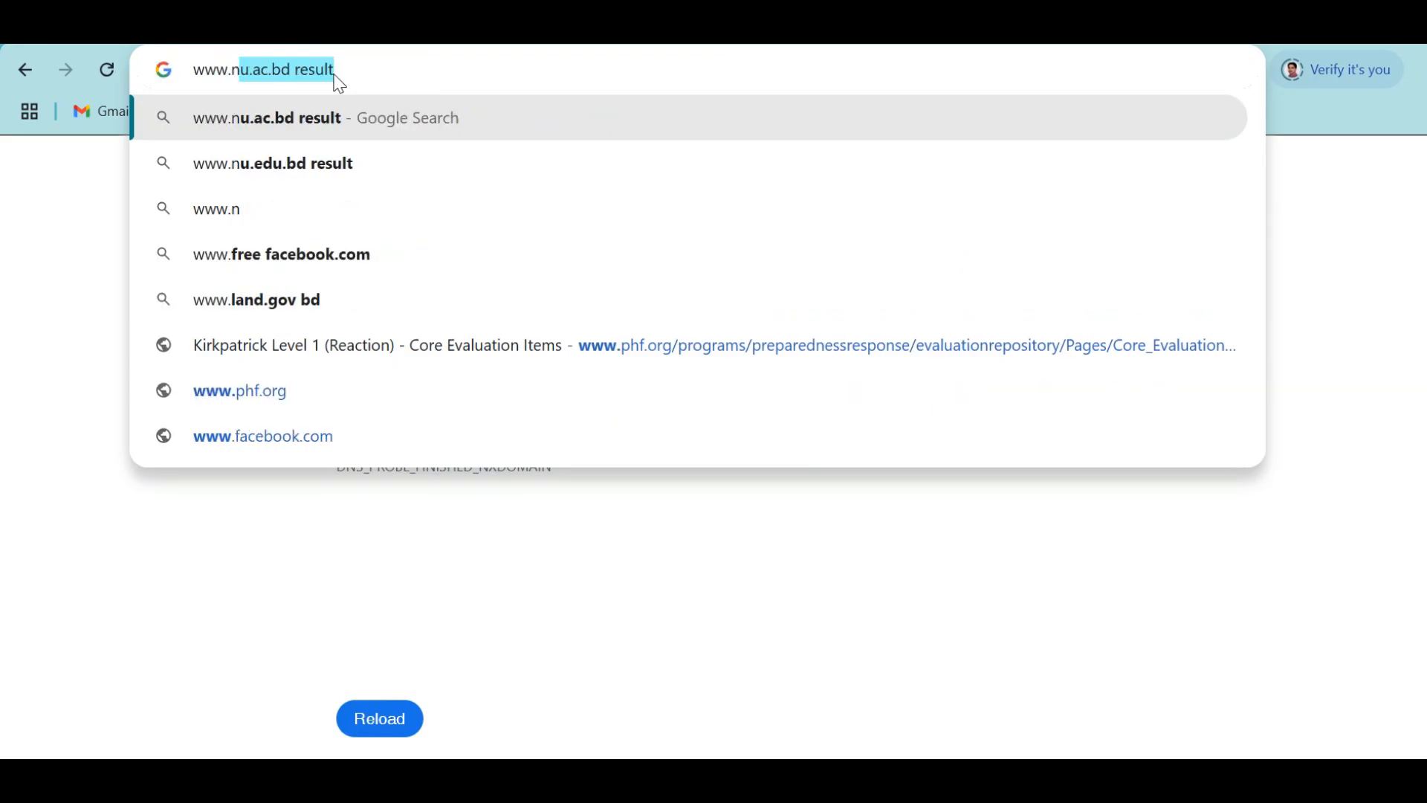
type("ilg.")
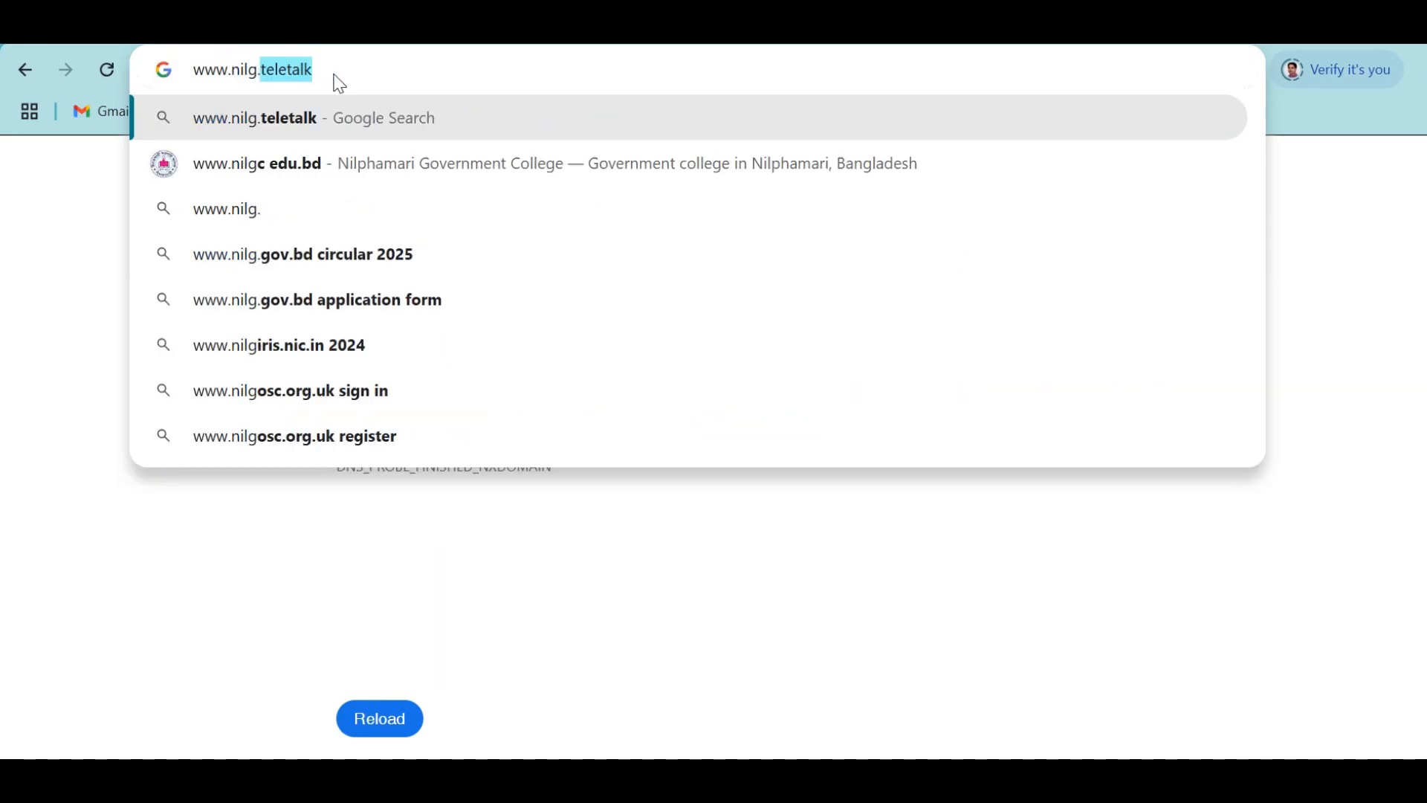
type("gov.db")
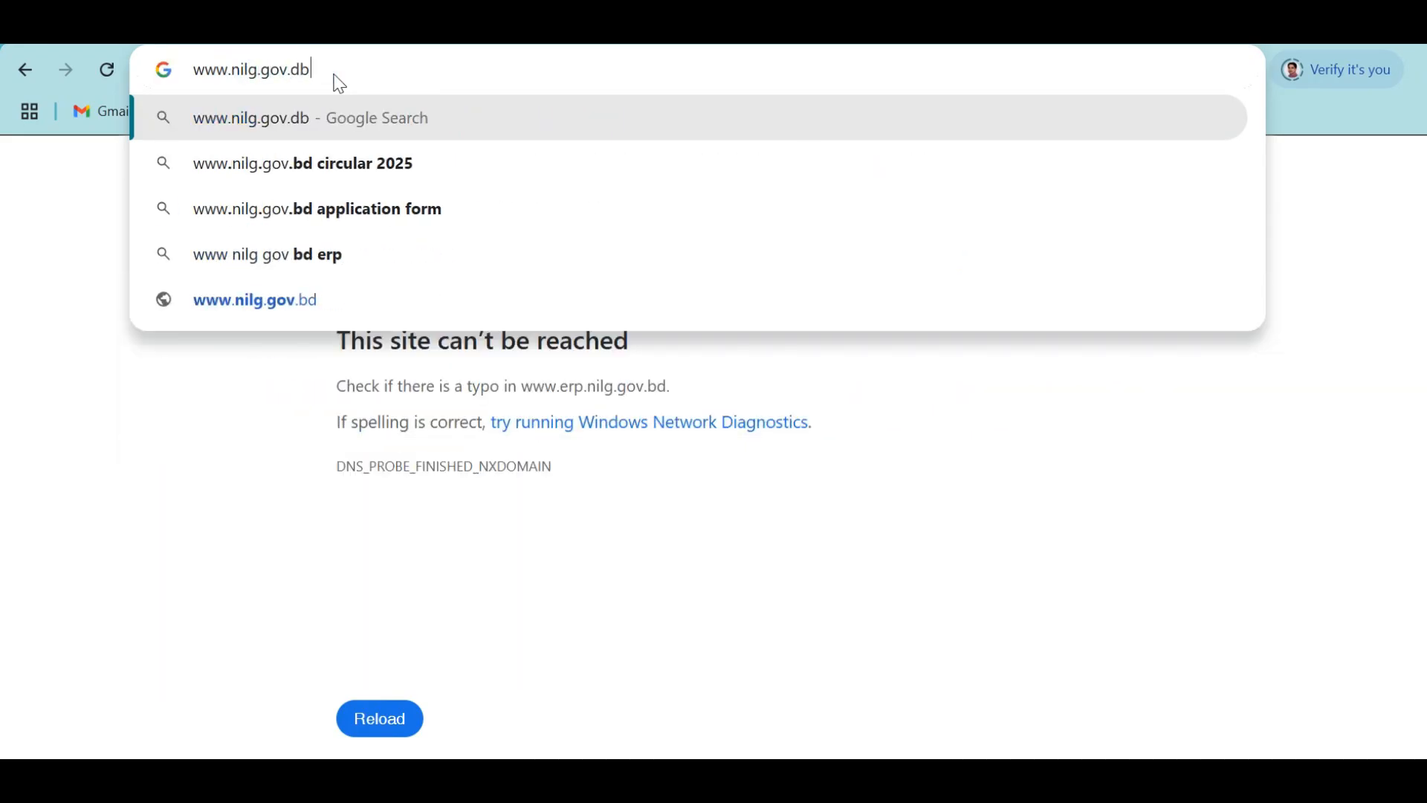
key("BackSpace")
key("BackSpace")
type("bd")
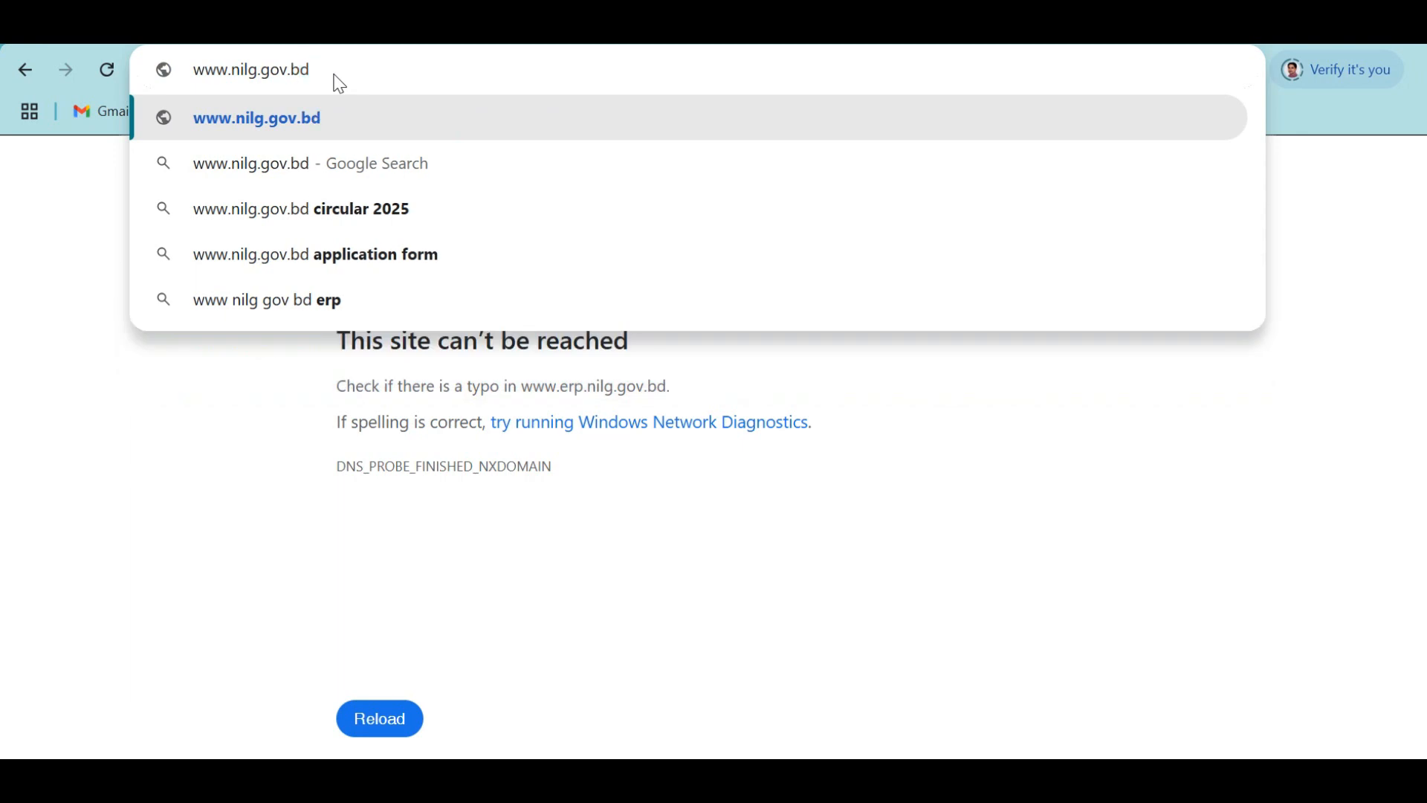
key("Return")
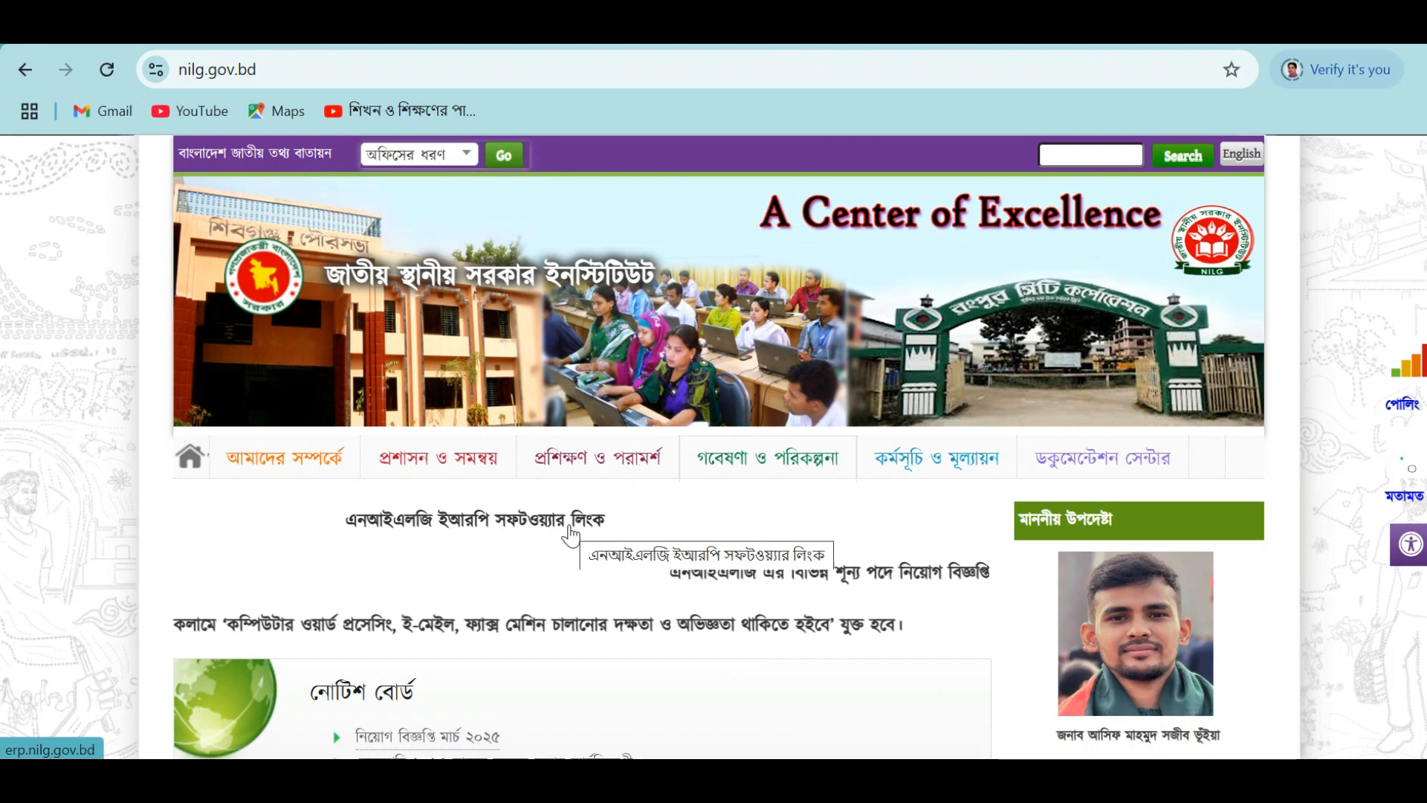
Open the ERP software link (ইআরপি সফটওয়্যার লিংক) listed under the documentation centre (ডকুমেন্টেশন সেন্টার) on the institute's website.
mouse_move(1103, 468)
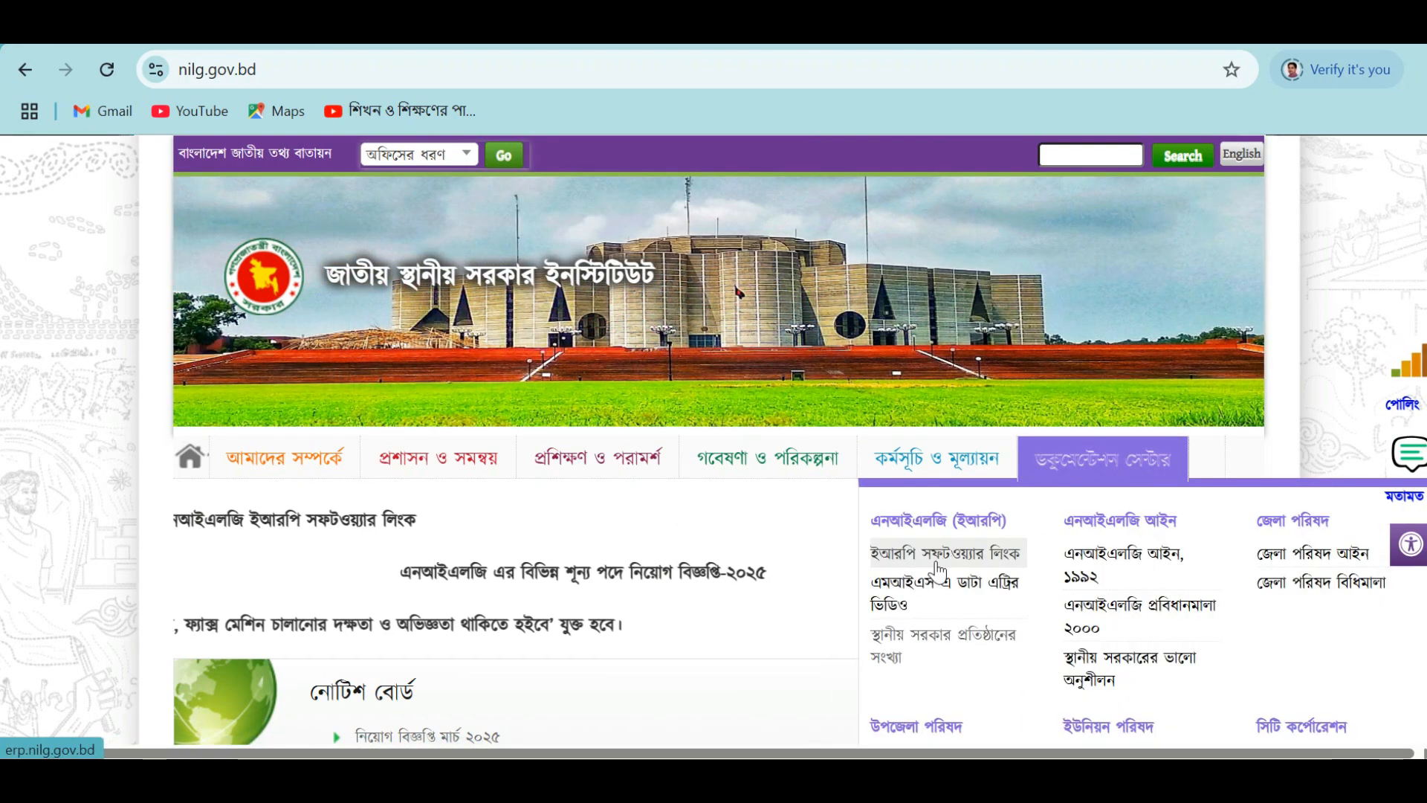
left_click(968, 561)
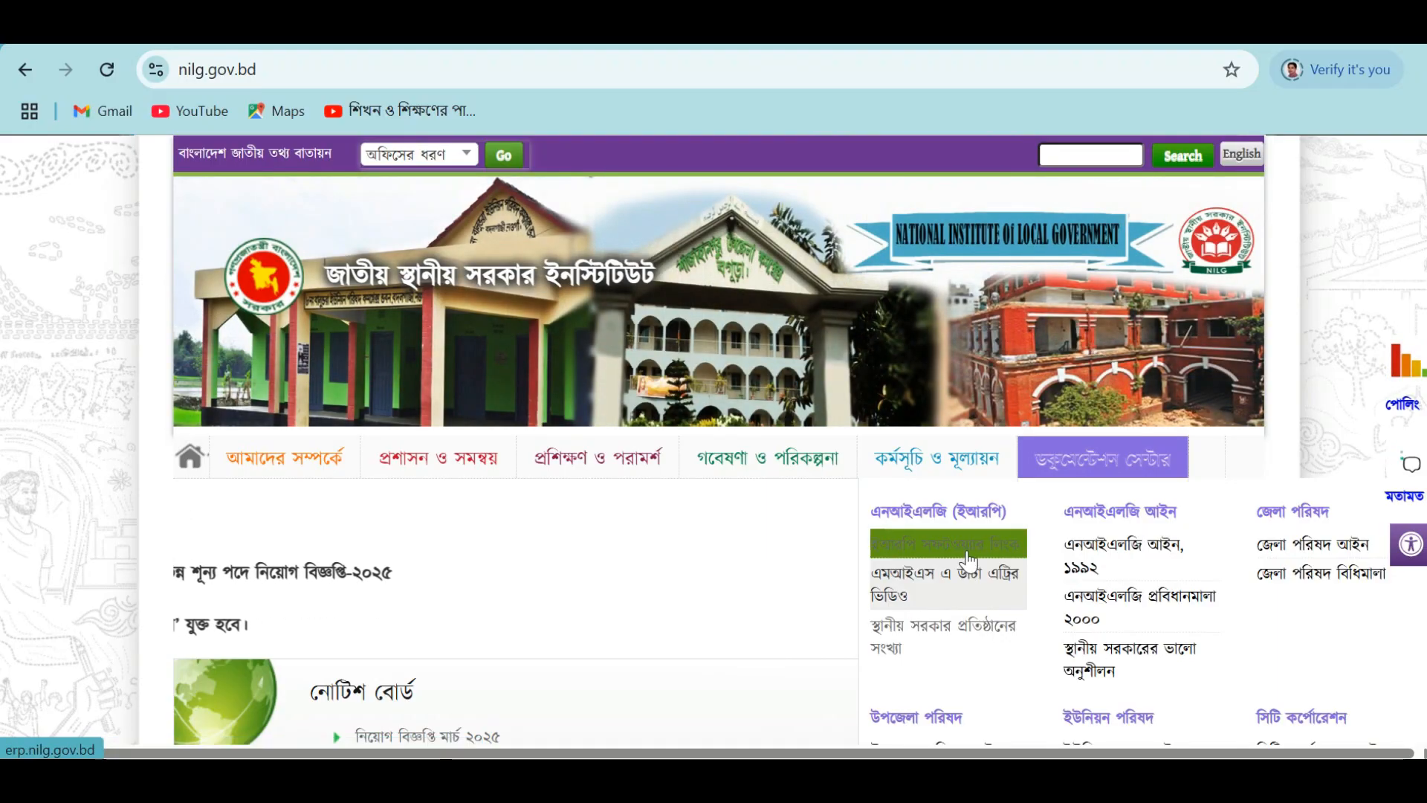
left_click(973, 552)
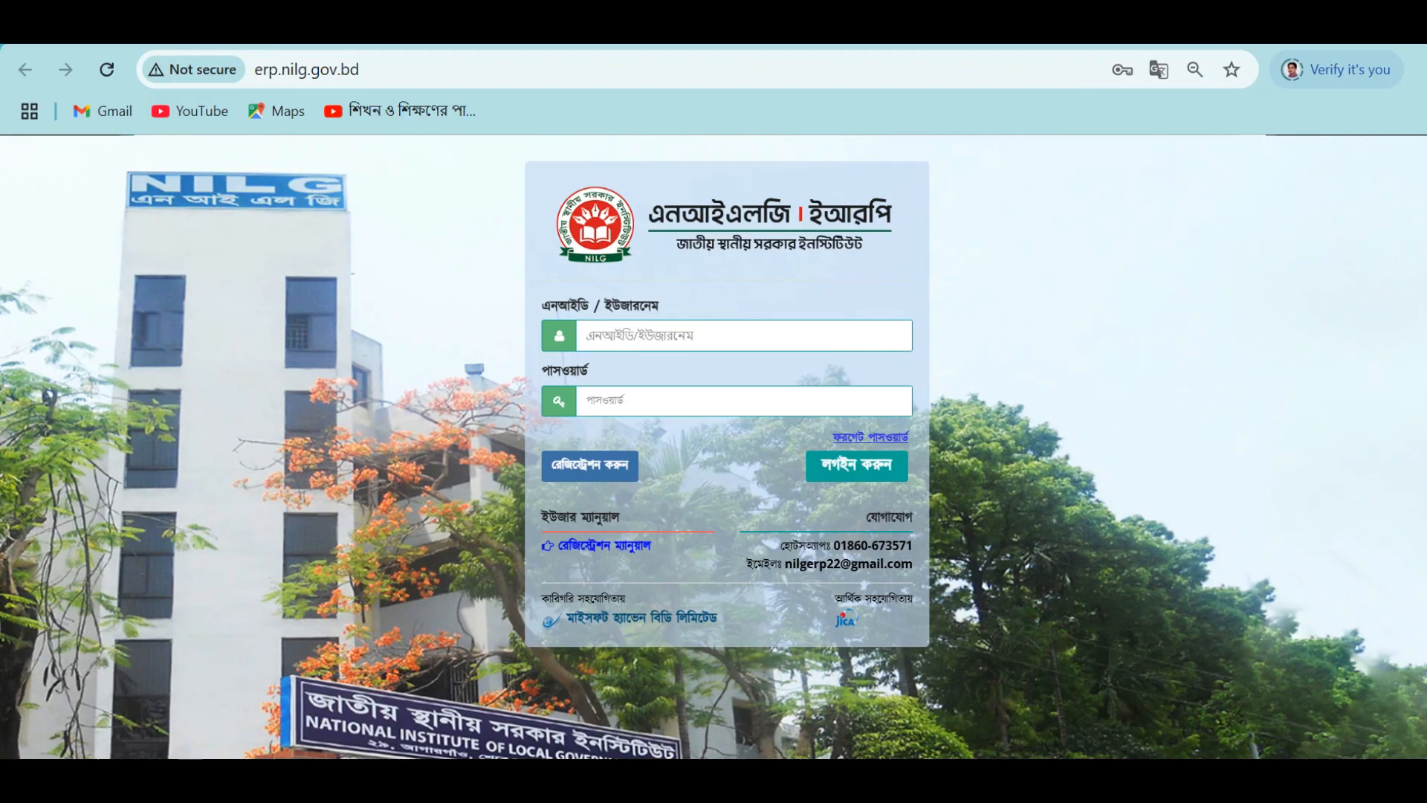
left_click(872, 332)
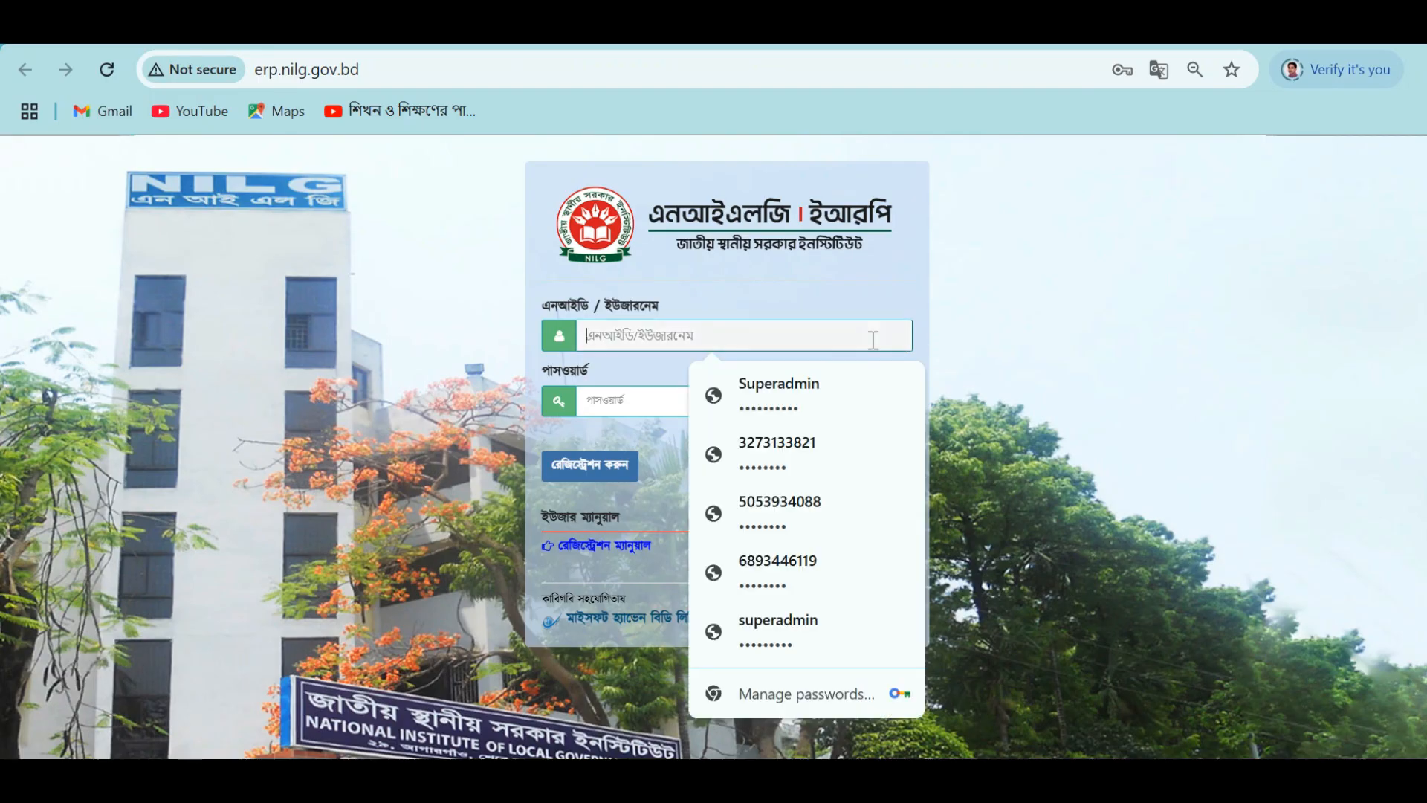
left_click(651, 402)
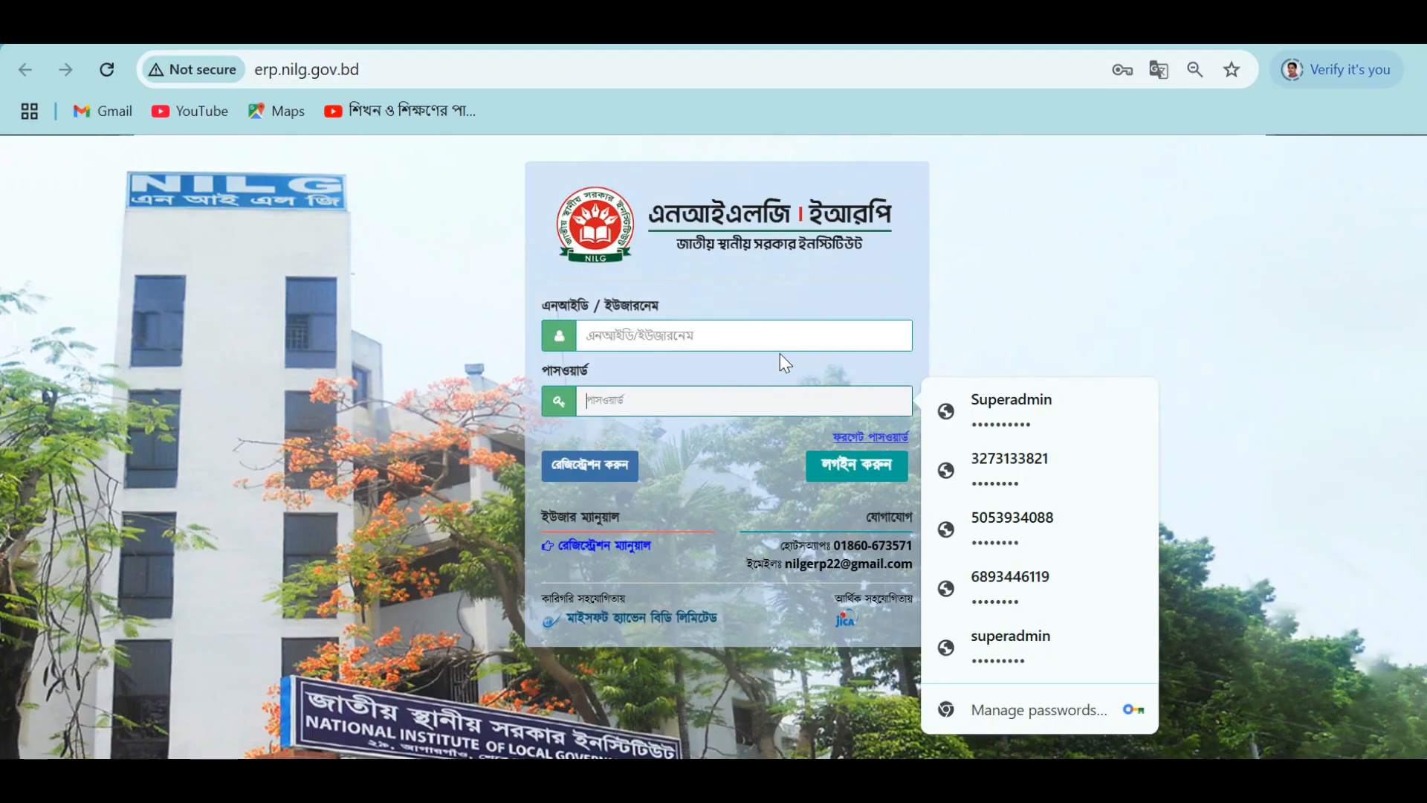
left_click(801, 357)
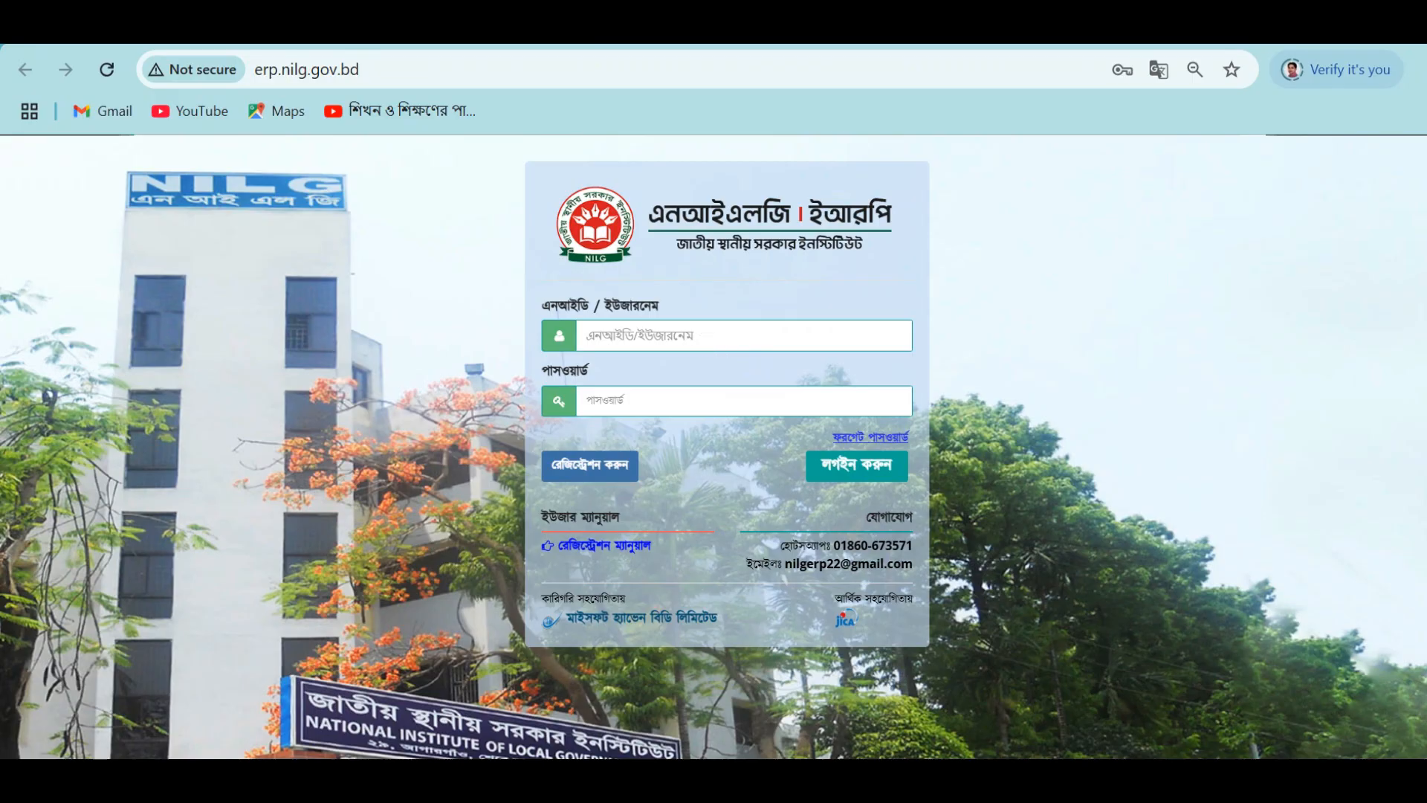
left_click(675, 336)
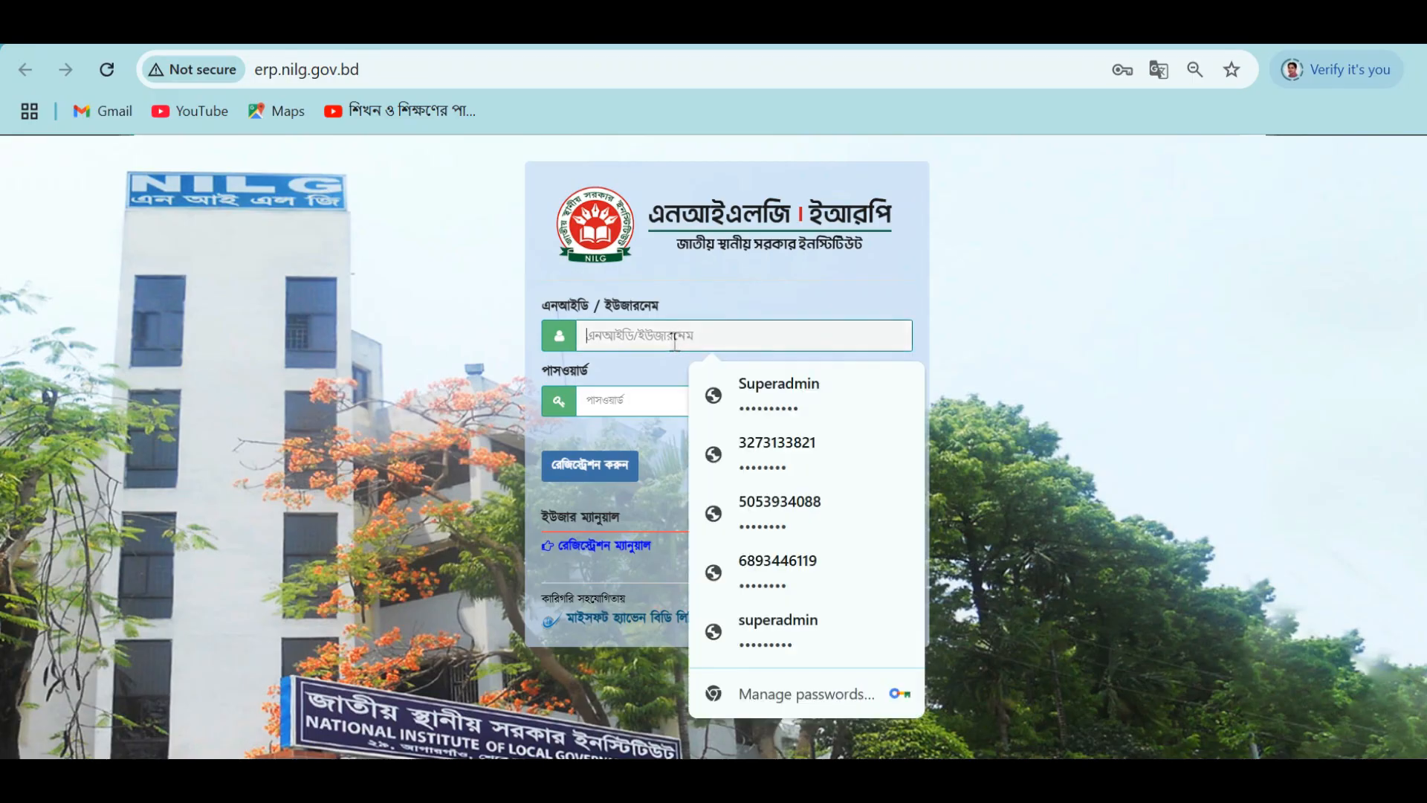
left_click(628, 401)
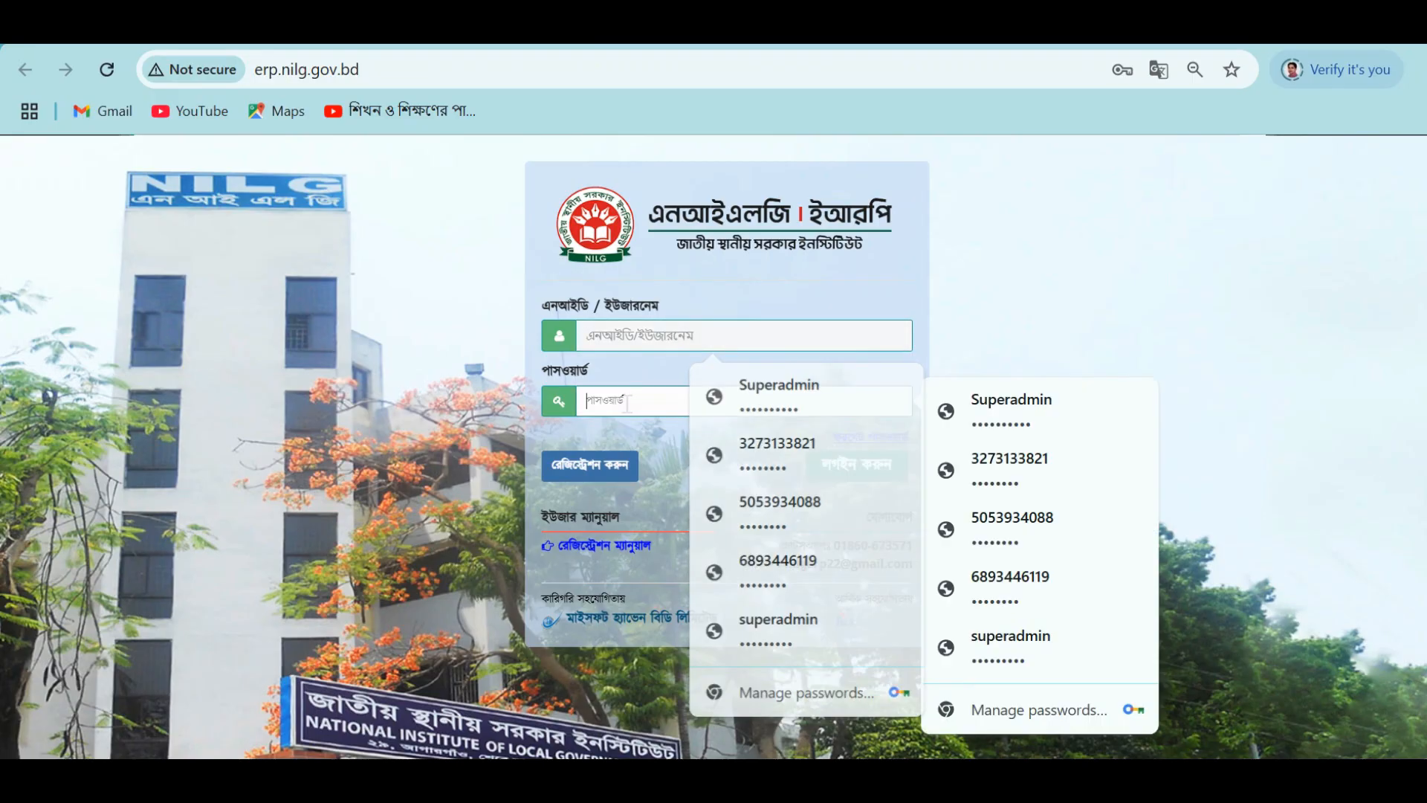
Log in to the ERP with the upazila office's username and account password, dismissing the shortcut and password-saving prompts without saving.
left_click(684, 335)
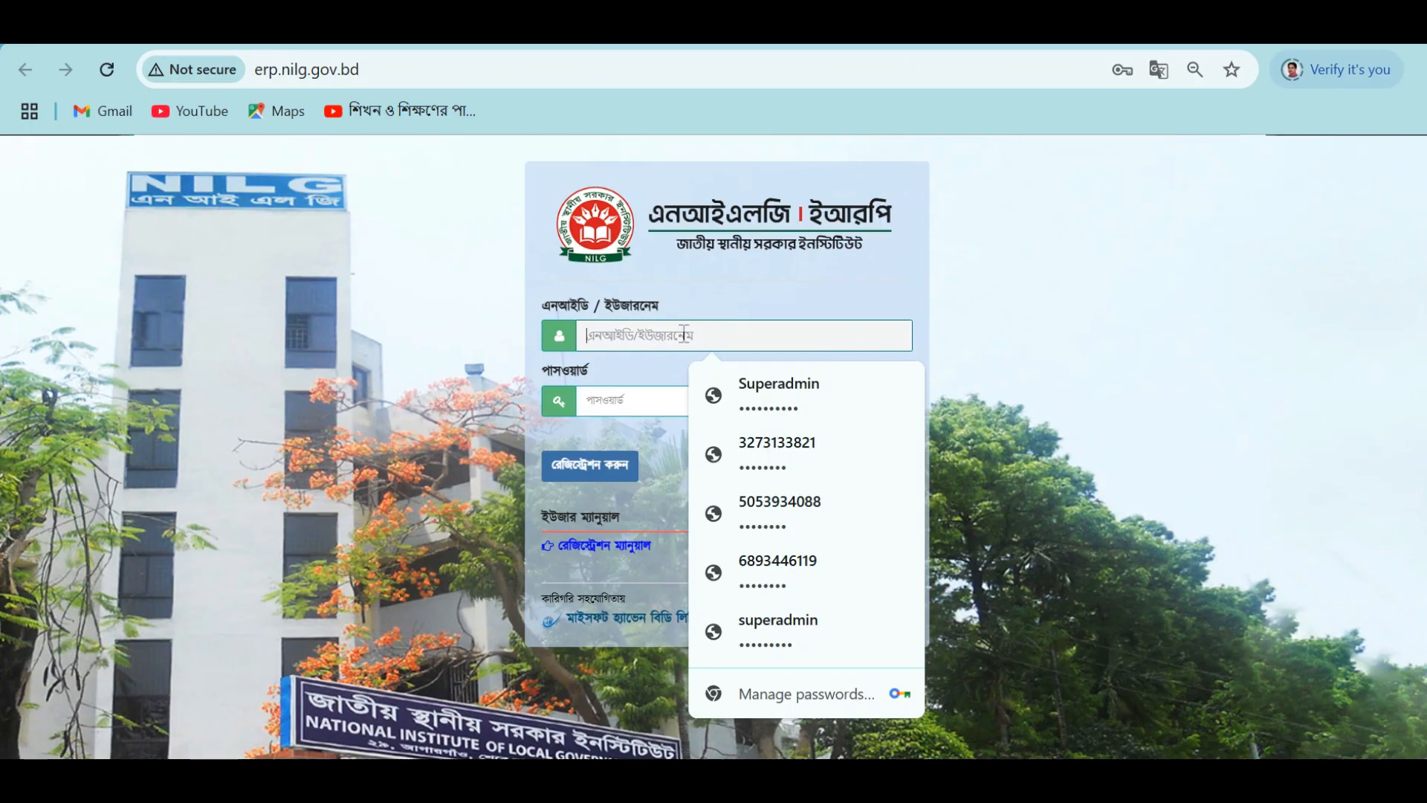
type("uz")
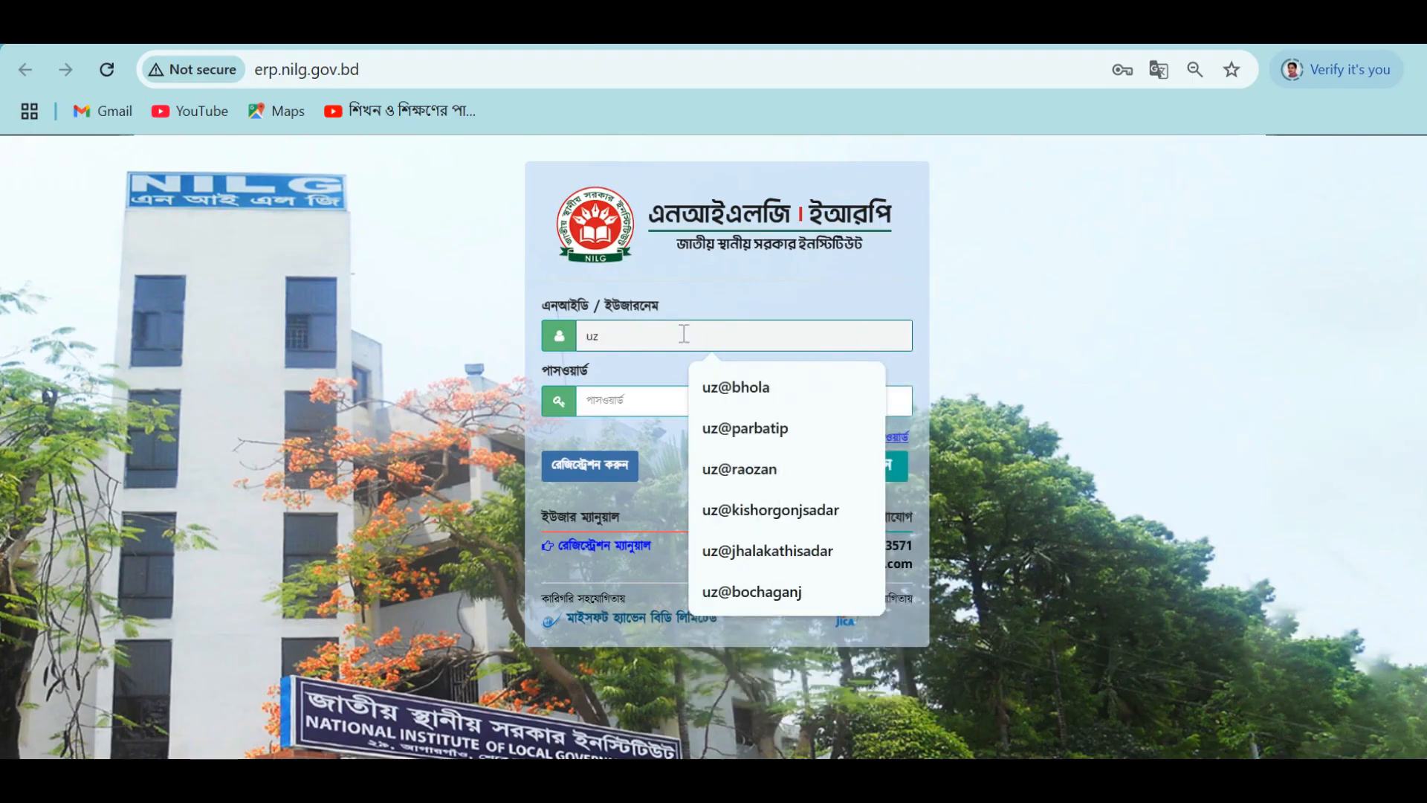
type("@maniram")
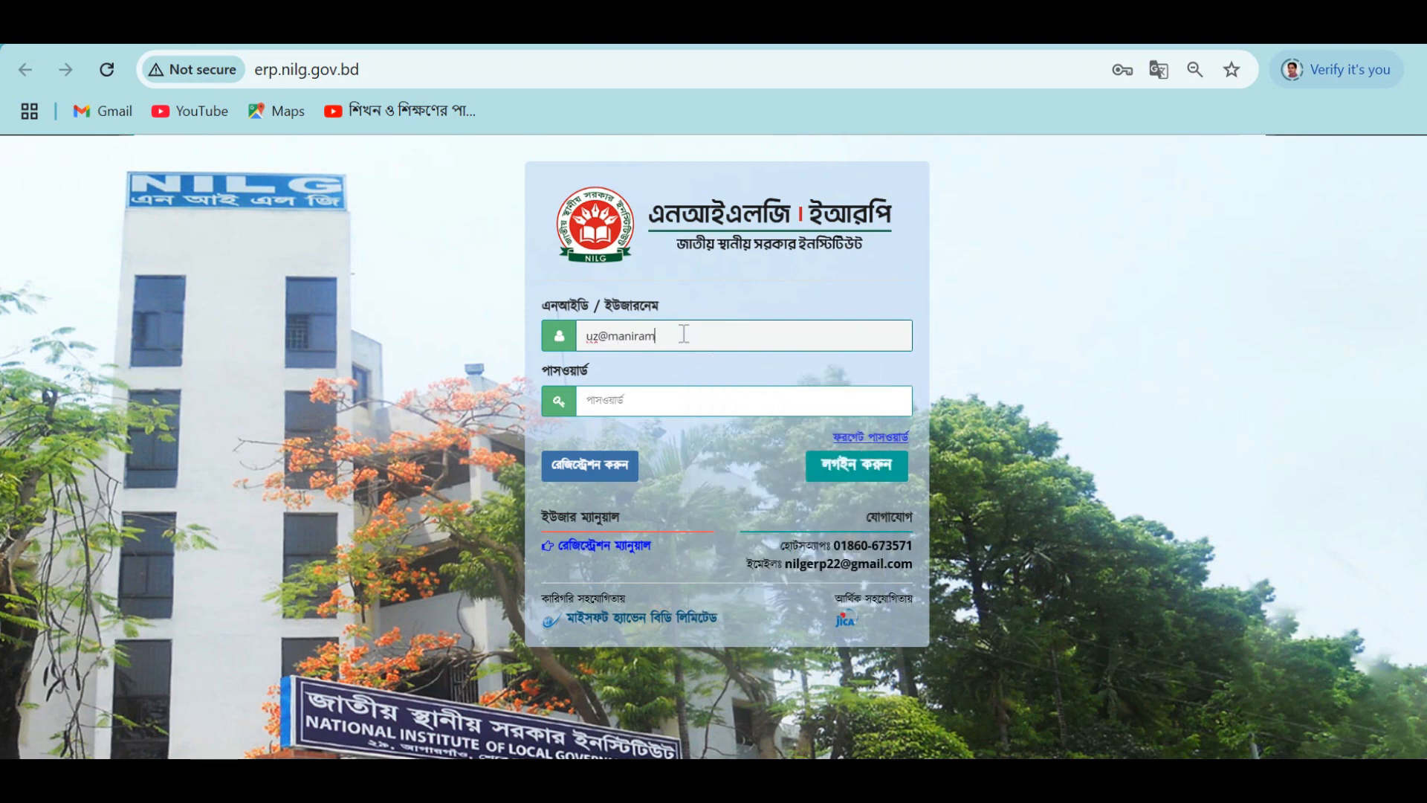
type("pur")
key("Tab")
type("••")
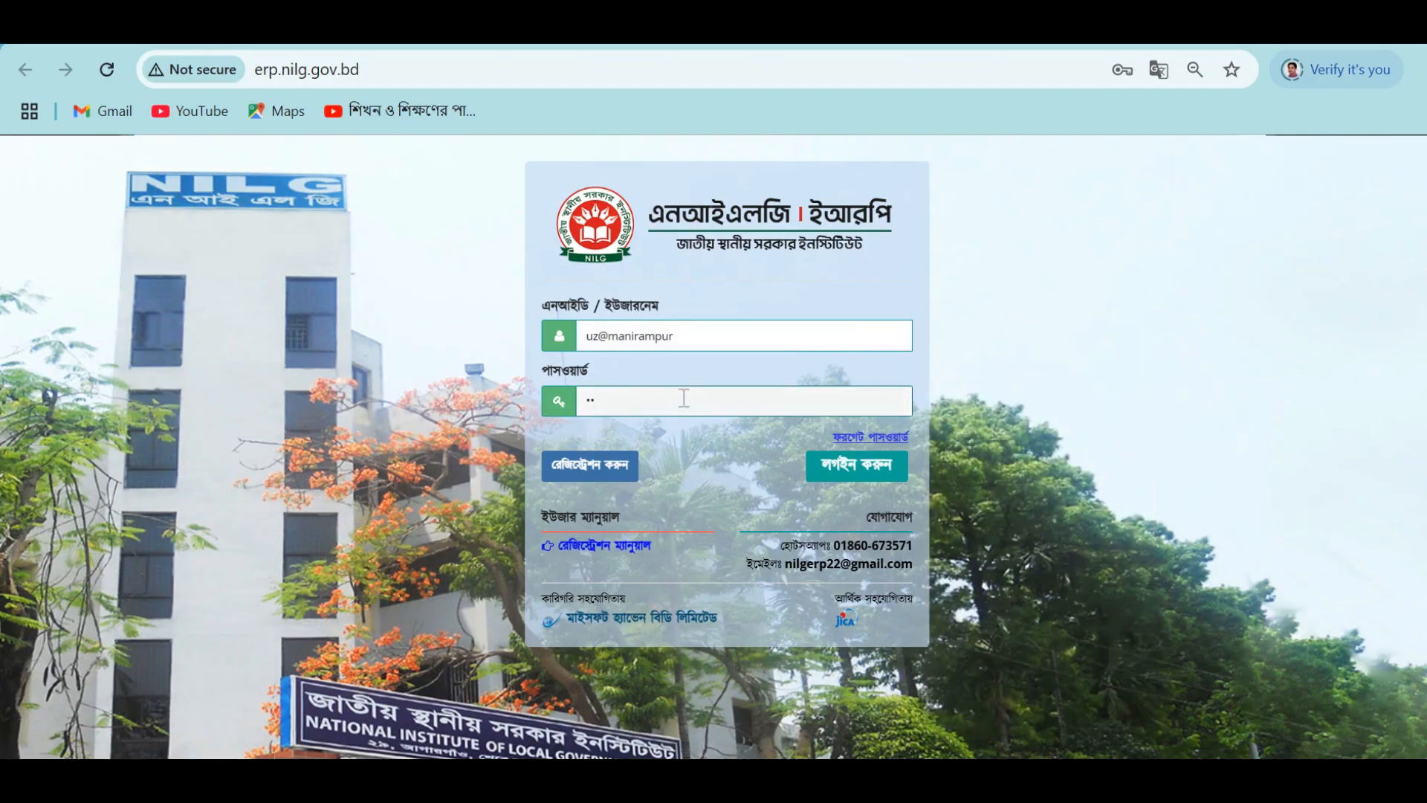
type("••••••")
left_click(825, 476)
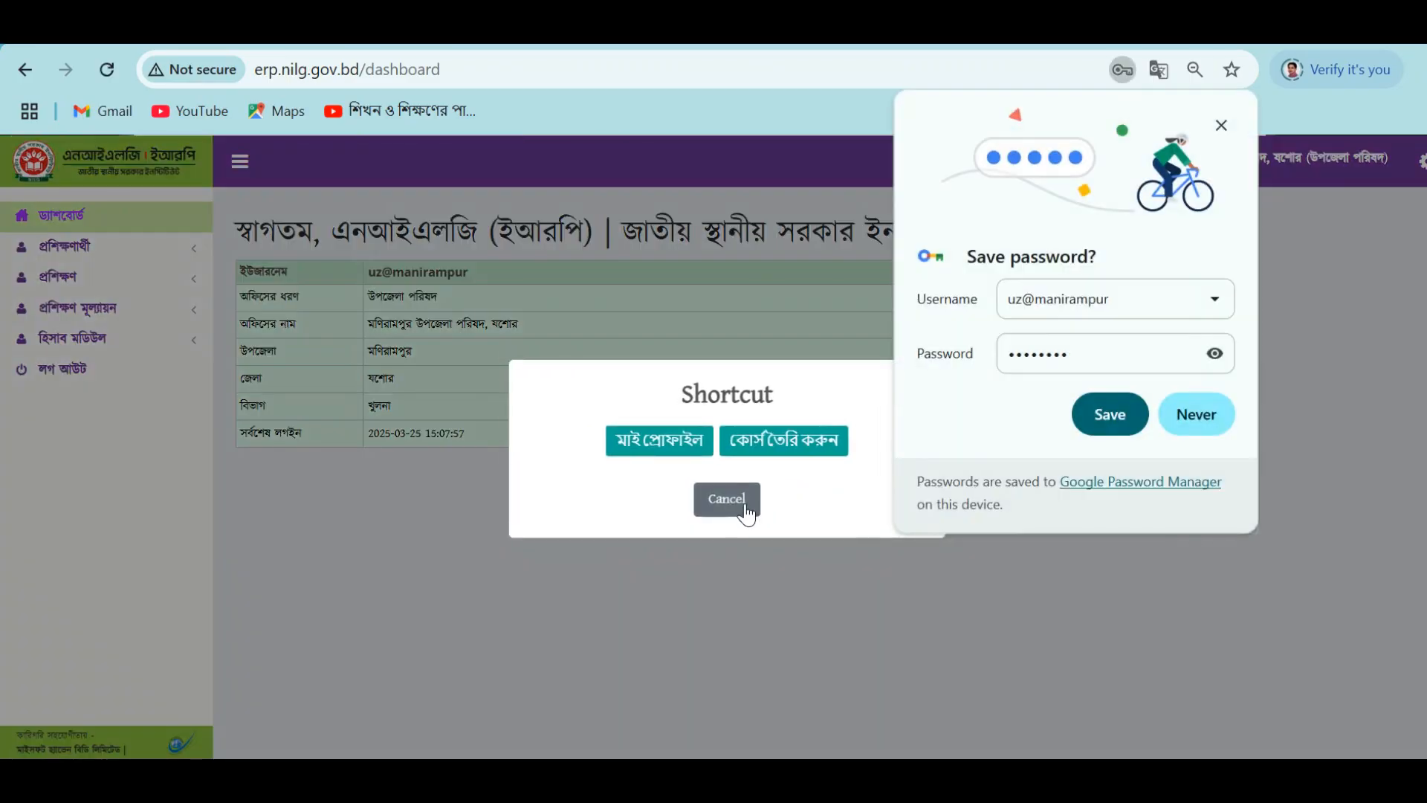
left_click(744, 510)
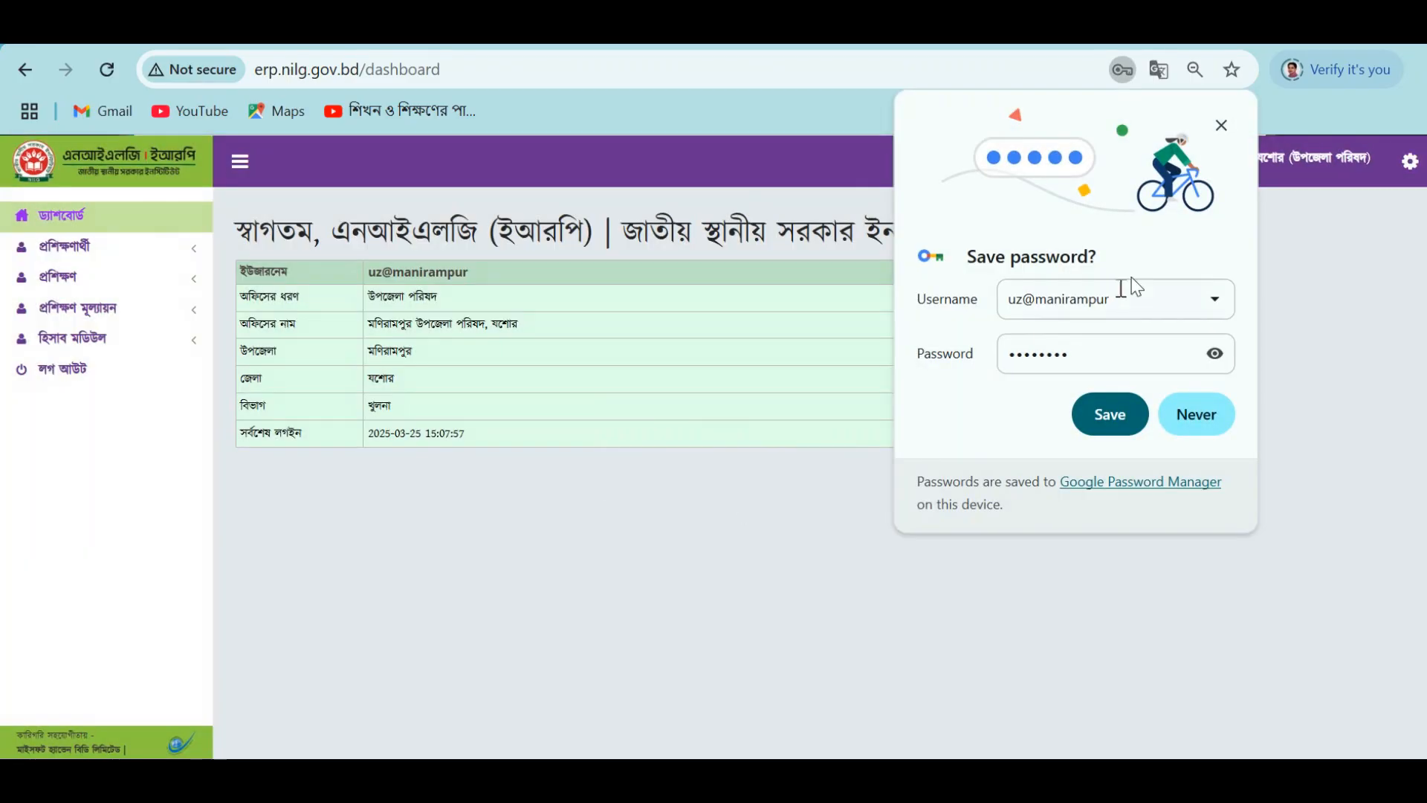
left_click(1223, 126)
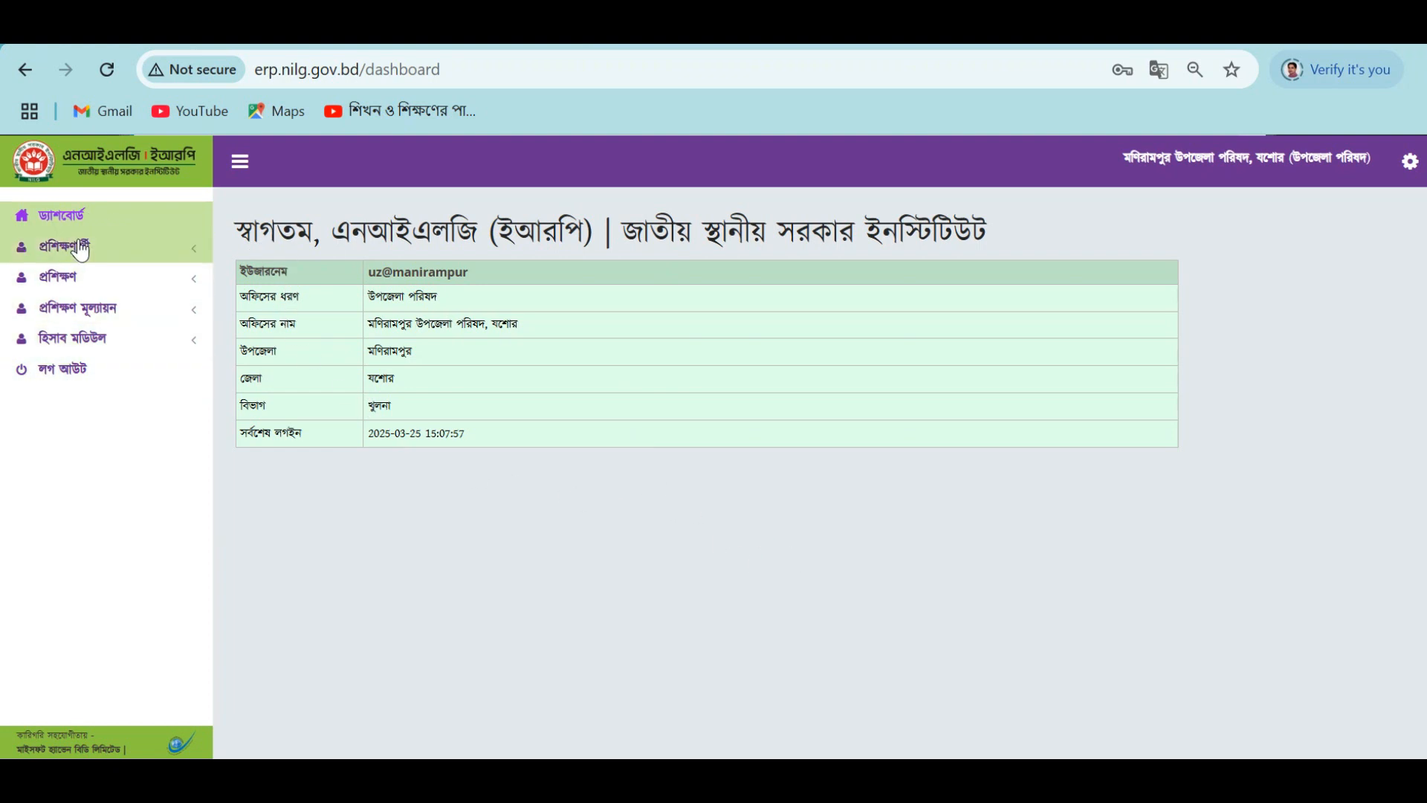
Go to the training list (প্রশিক্ষণের তালিকা) and open a blank entry form for a new training course.
left_click(92, 287)
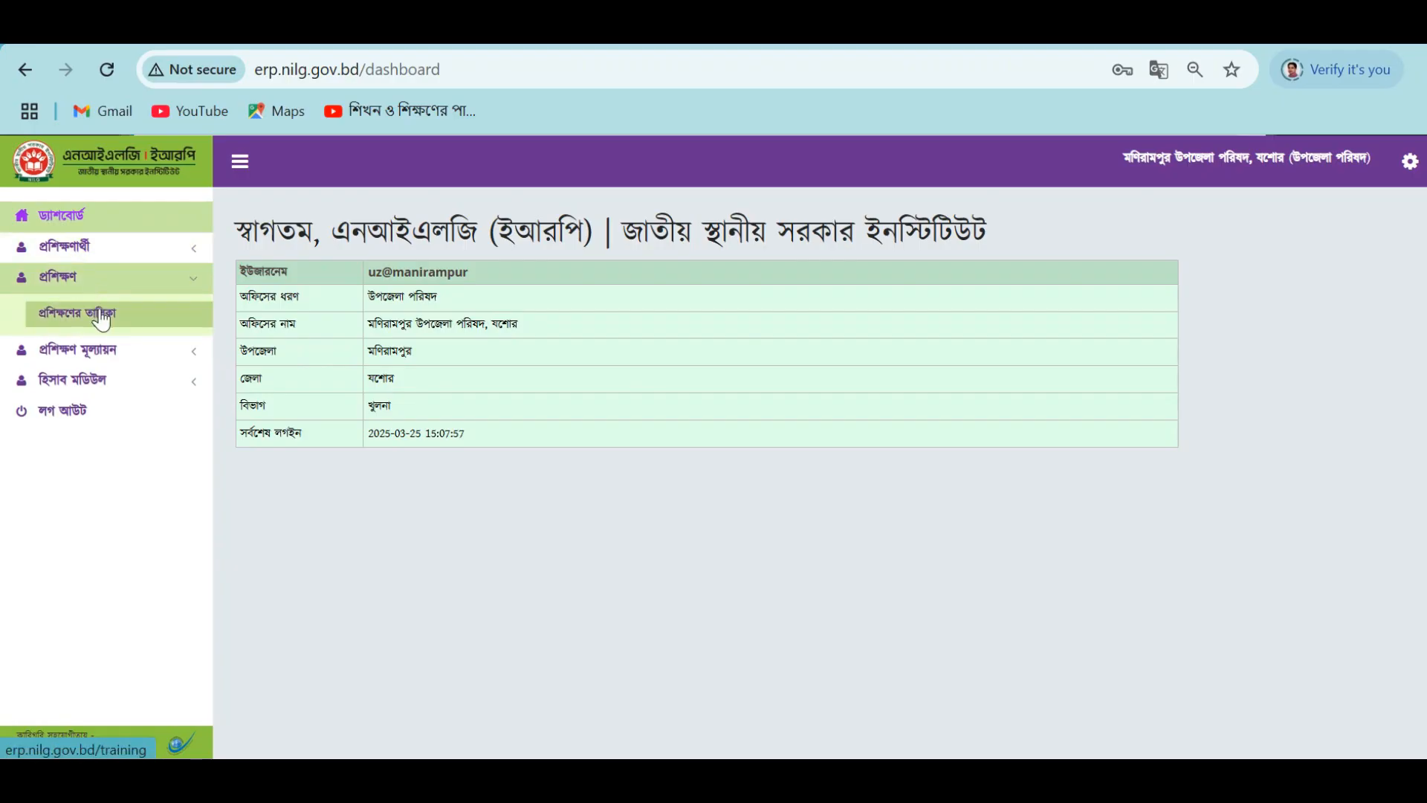
left_click(102, 318)
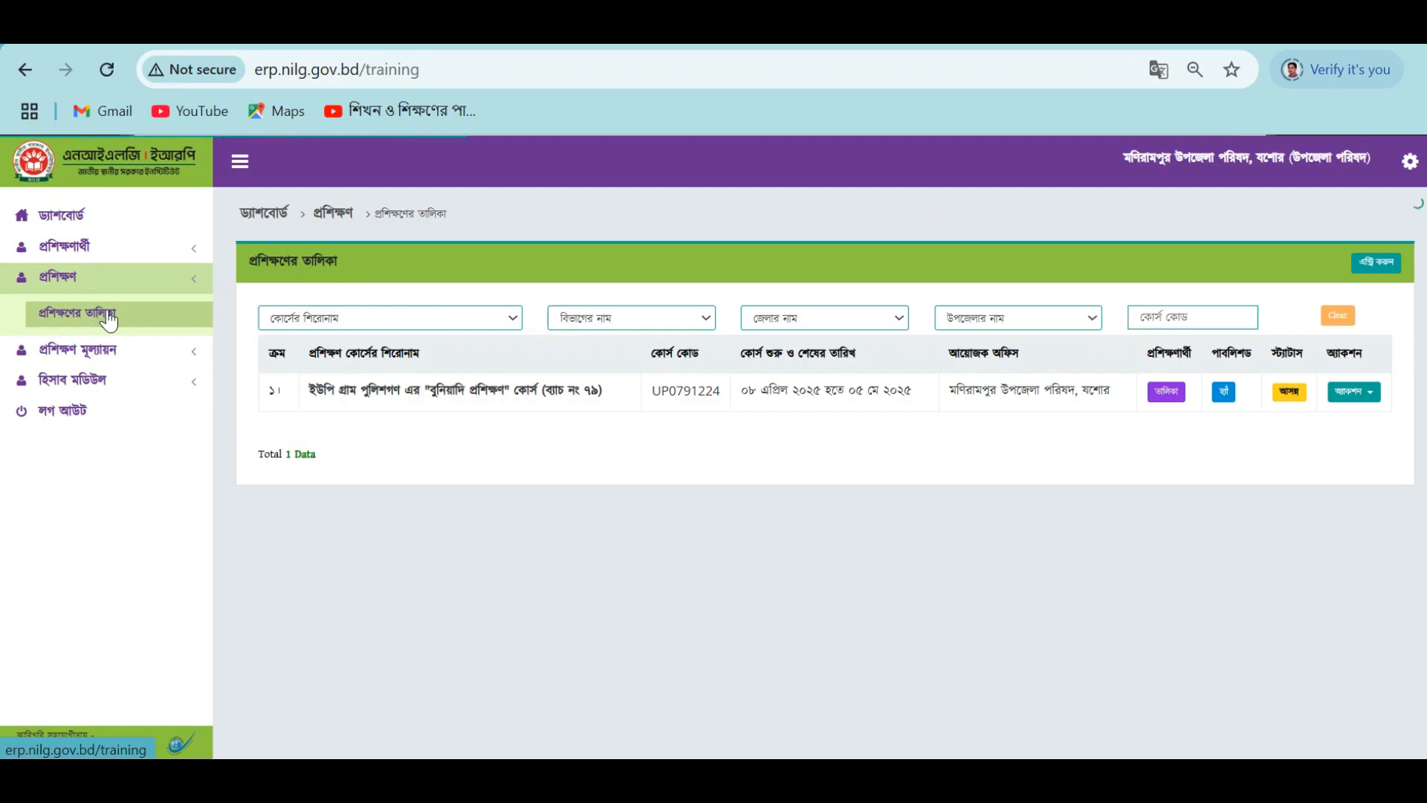
left_click(1385, 267)
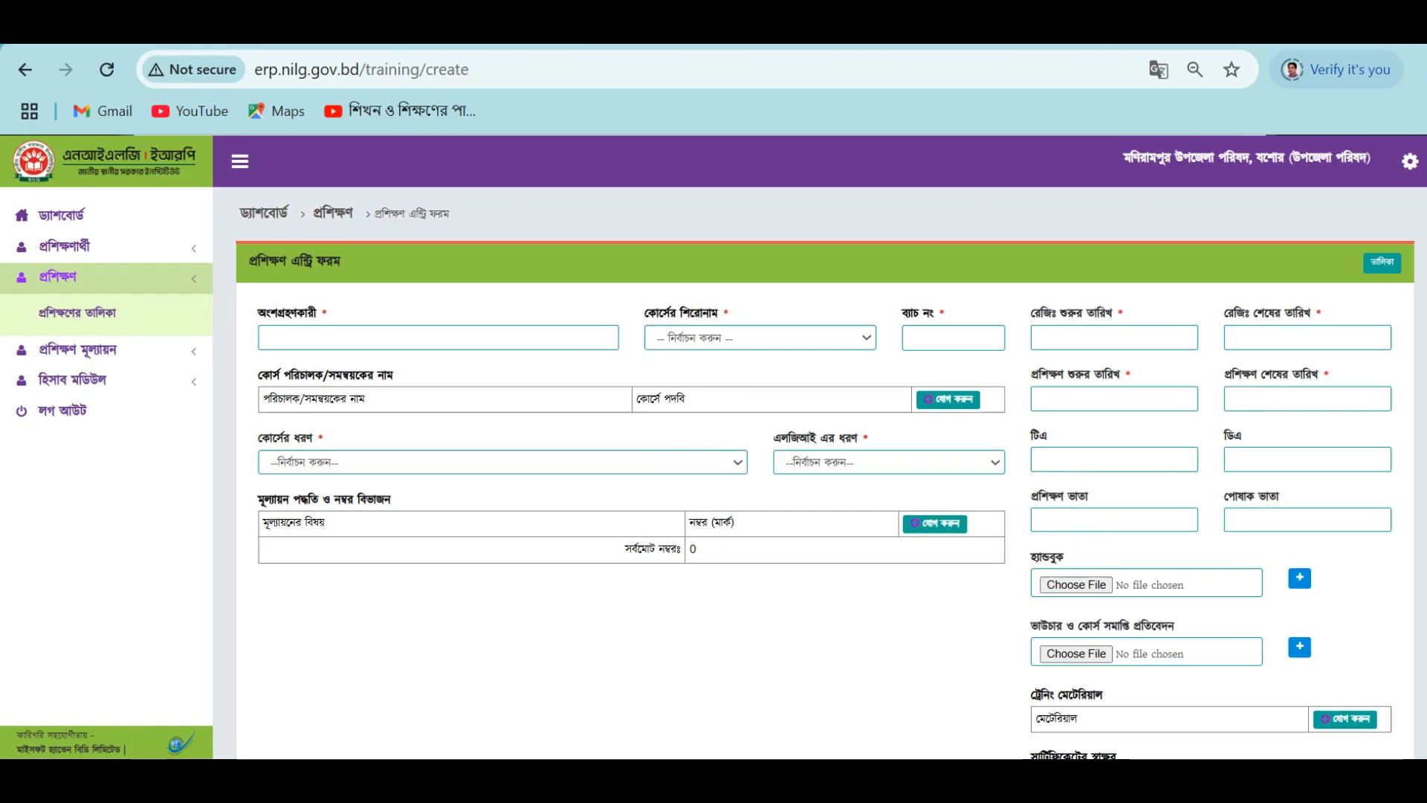
left_click(1213, 779)
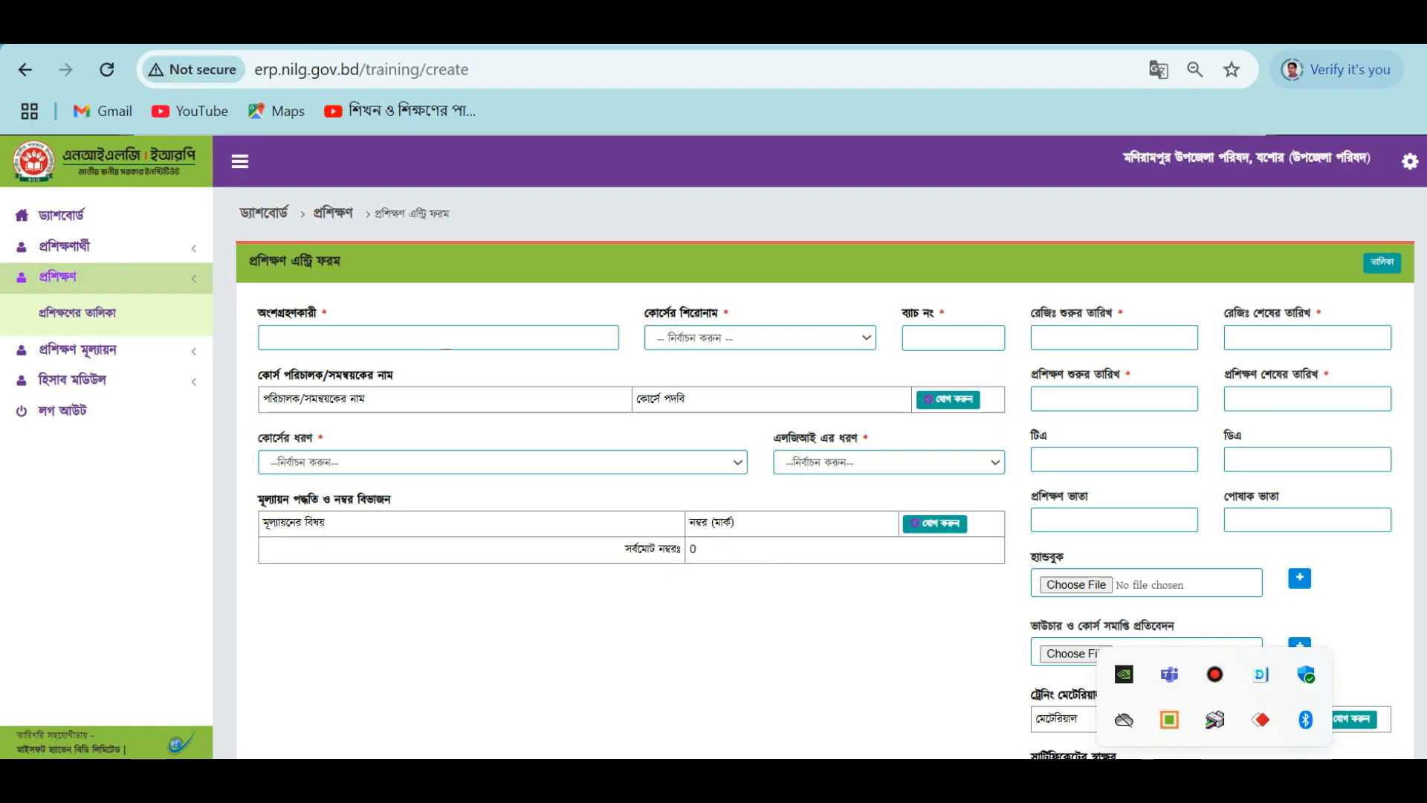
Set the participants (অংশগ্রহণকারী) to ইউপি গ্রাম পুলিশগণ and the course title (কোর্সের শিরোনাম) to বুনিয়াদি প্রশিক্ষণ.
left_click(446, 338)
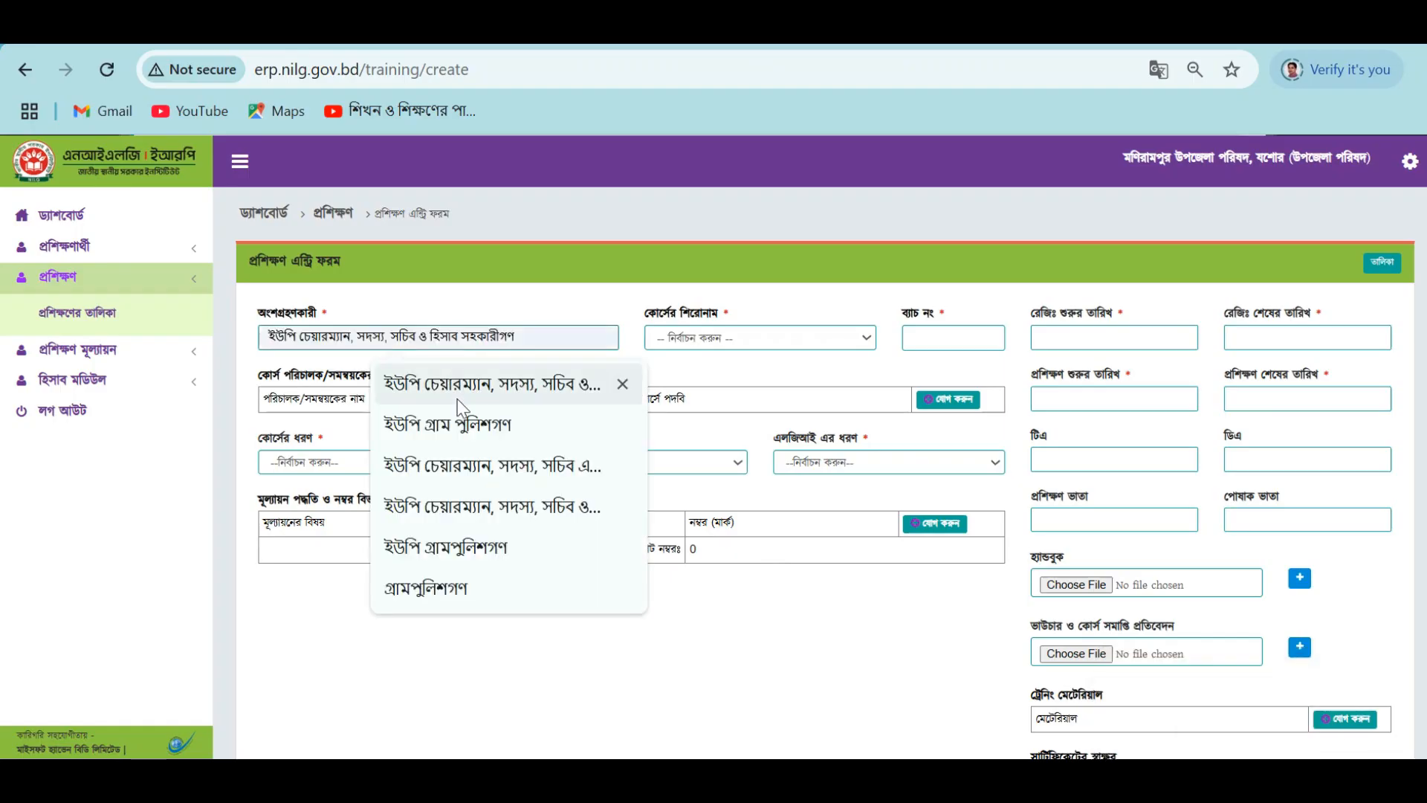
left_click(462, 430)
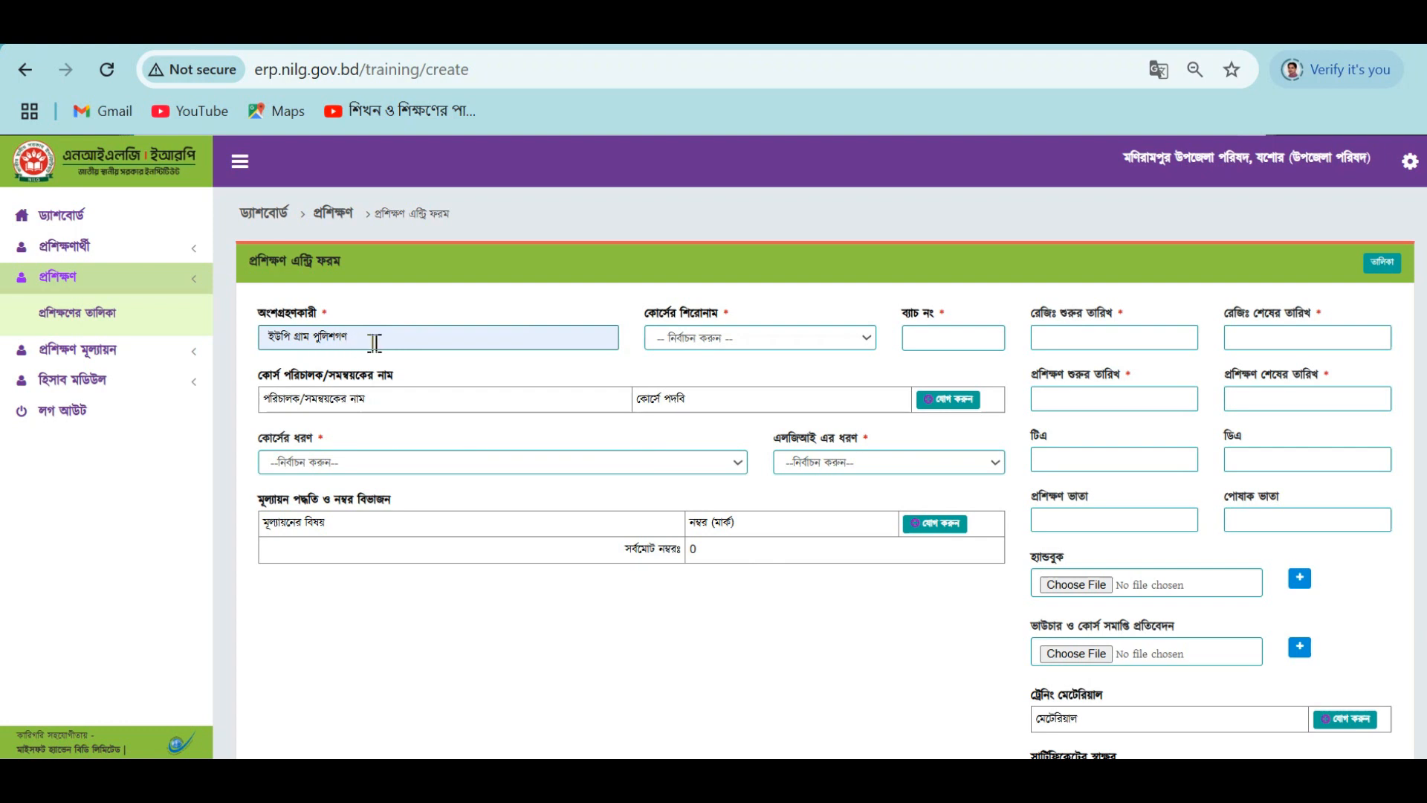
left_click(869, 347)
left_click(788, 402)
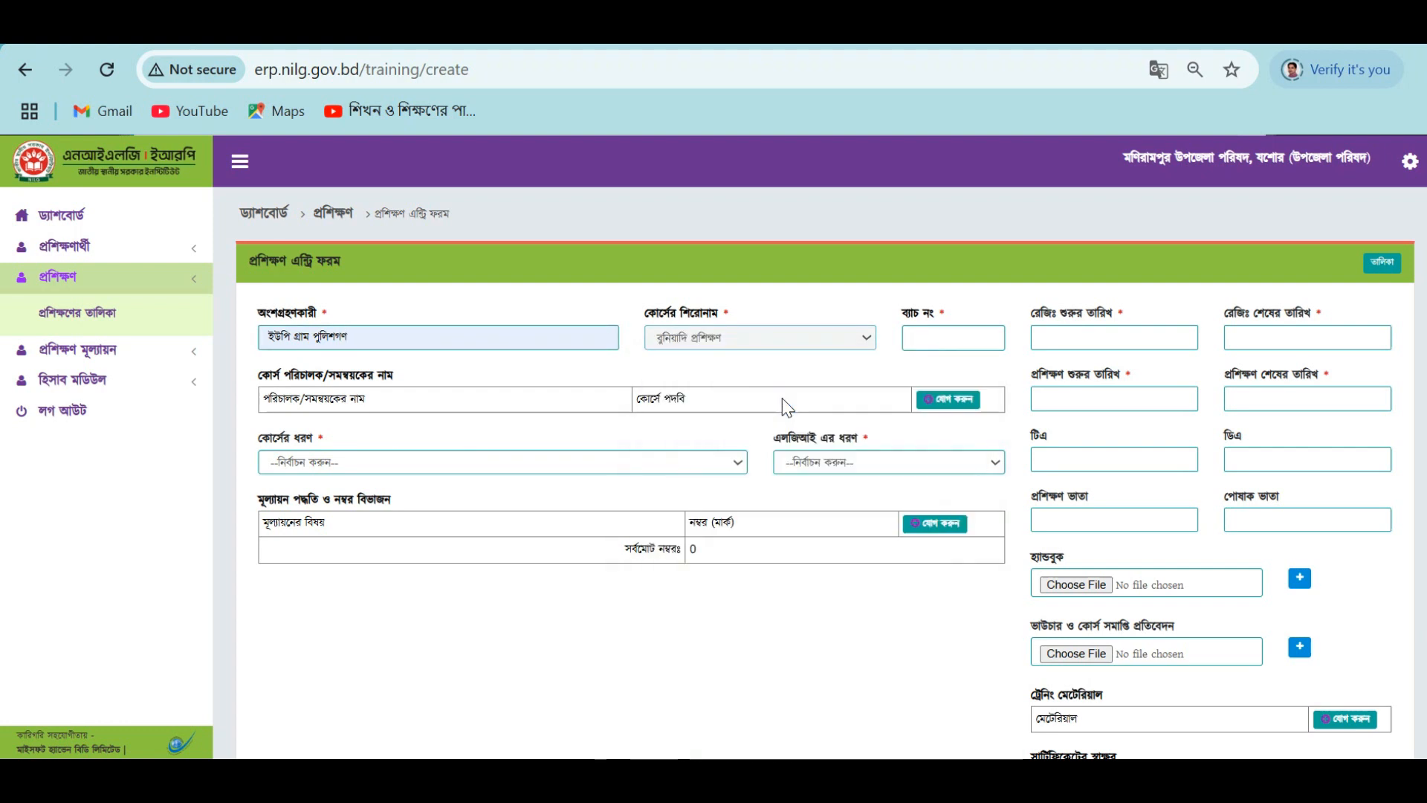
Enter 100 in English digits as the batch number (ব্যাচ নং).
left_click(942, 338)
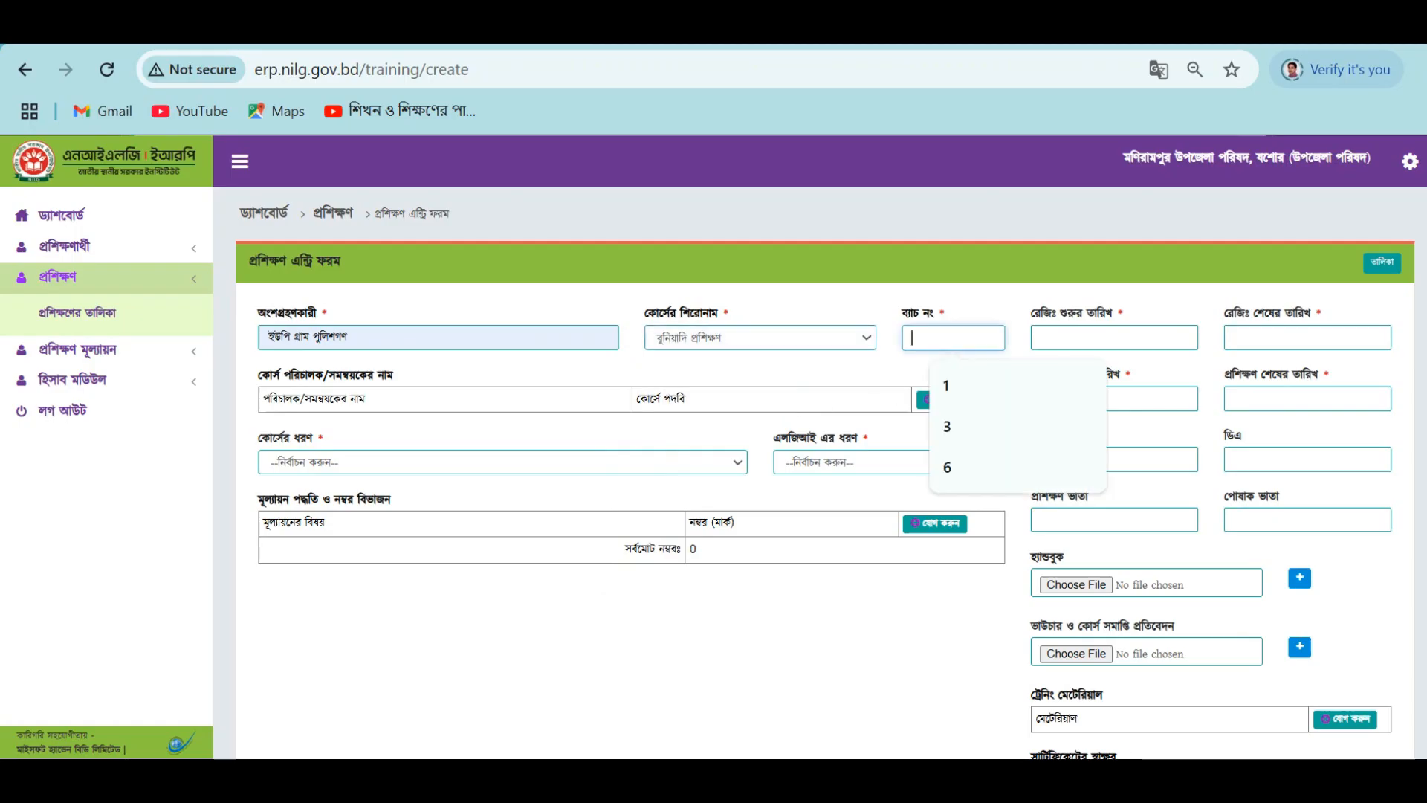
type("১")
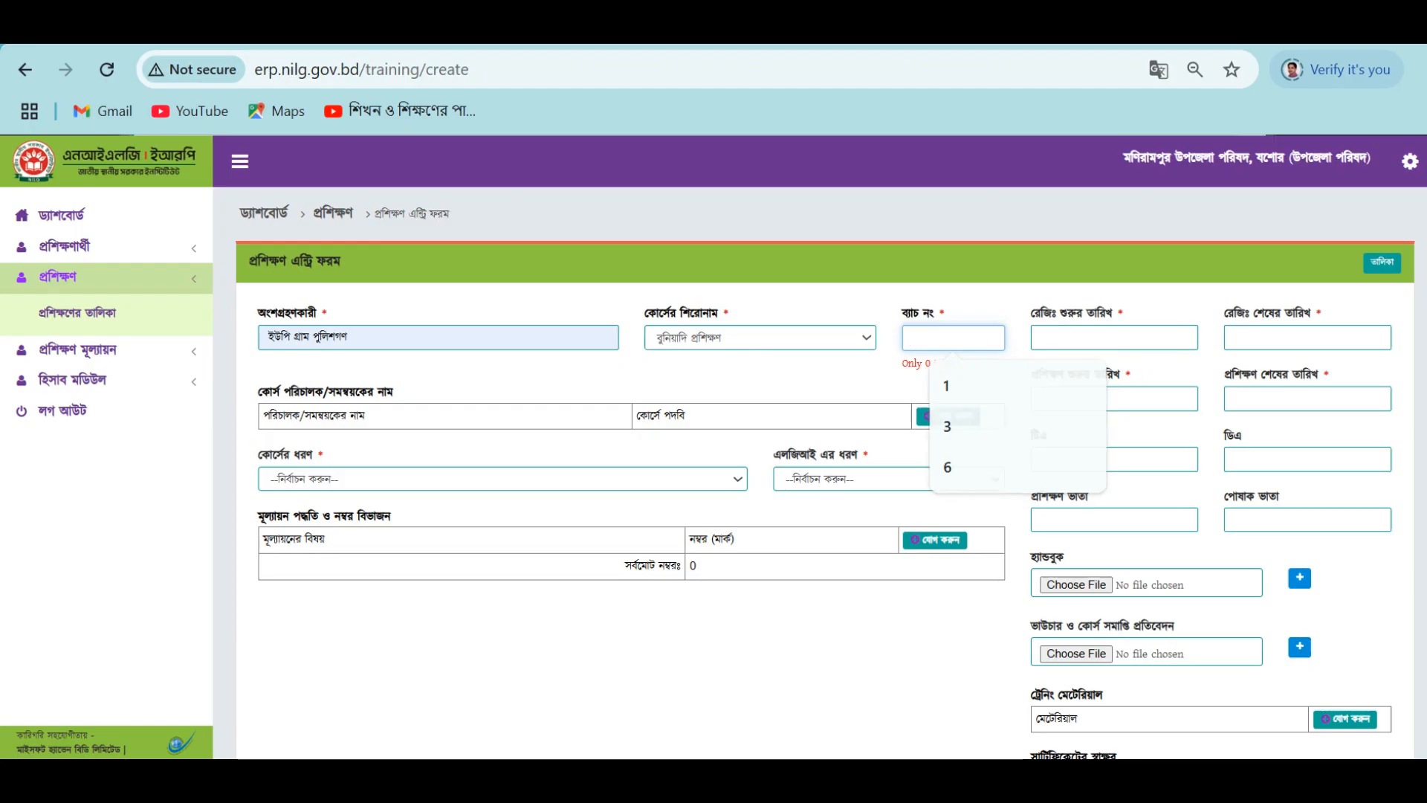
left_click(1215, 778)
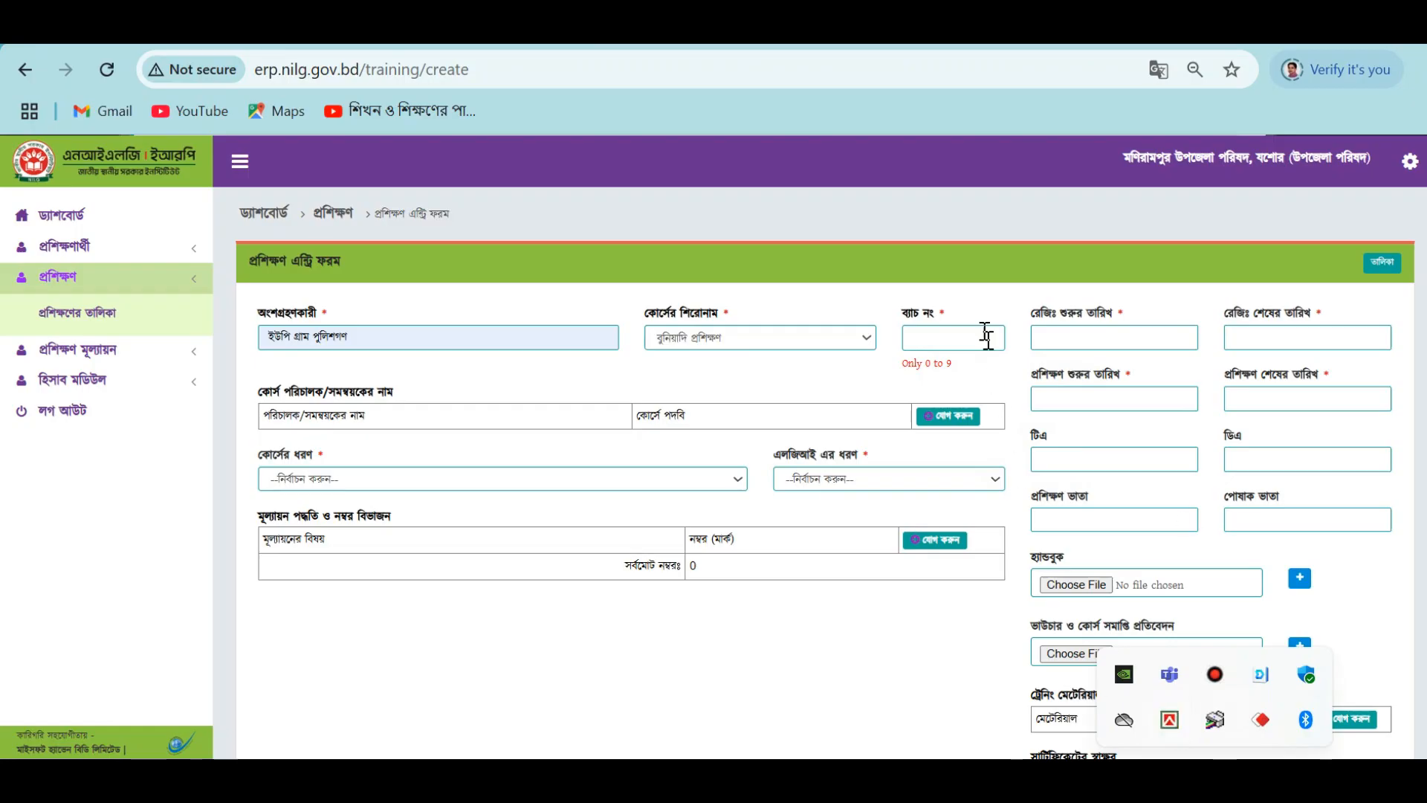
left_click(912, 336)
type("100")
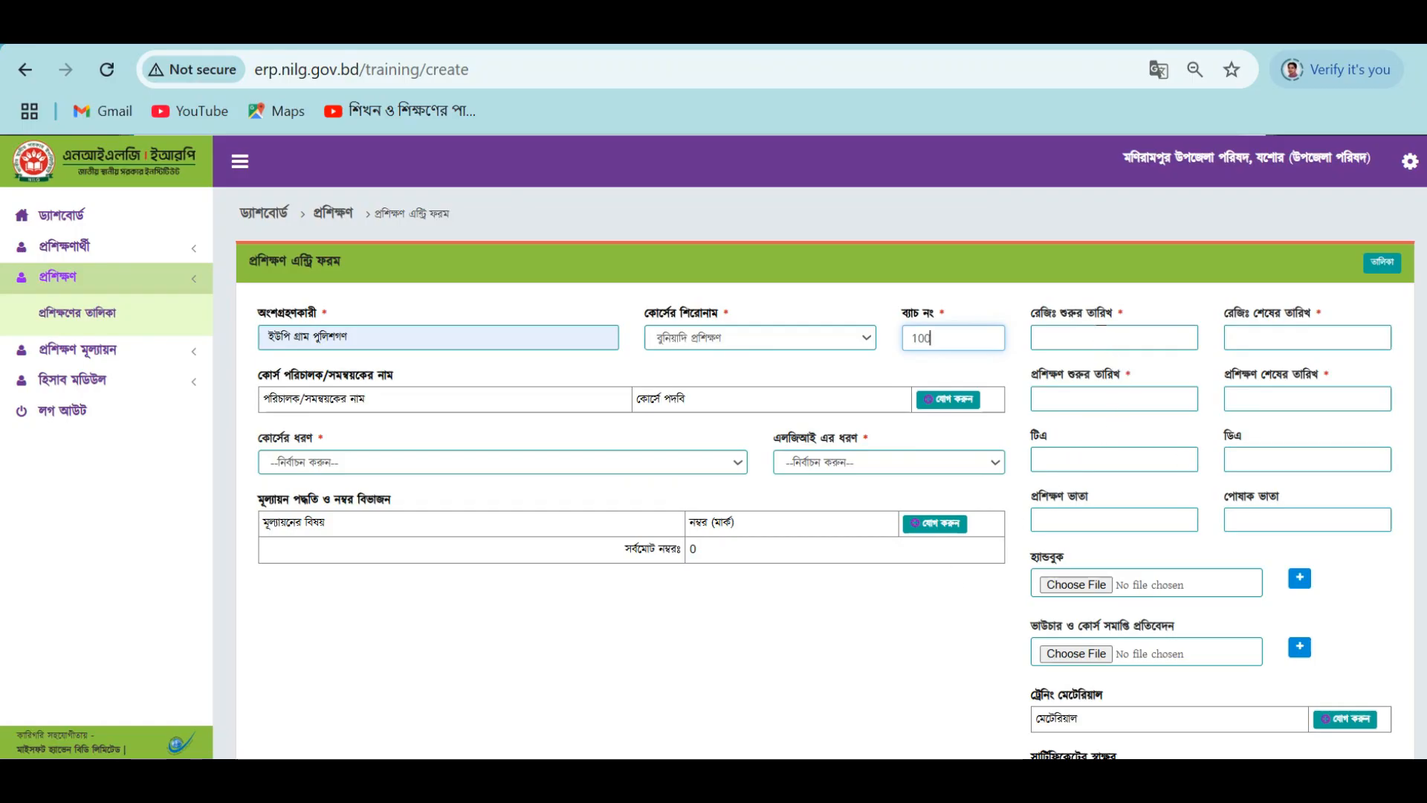
Set the registration start date to 2025-03-25 and the registration end date to 2025-04-09.
left_click(1101, 336)
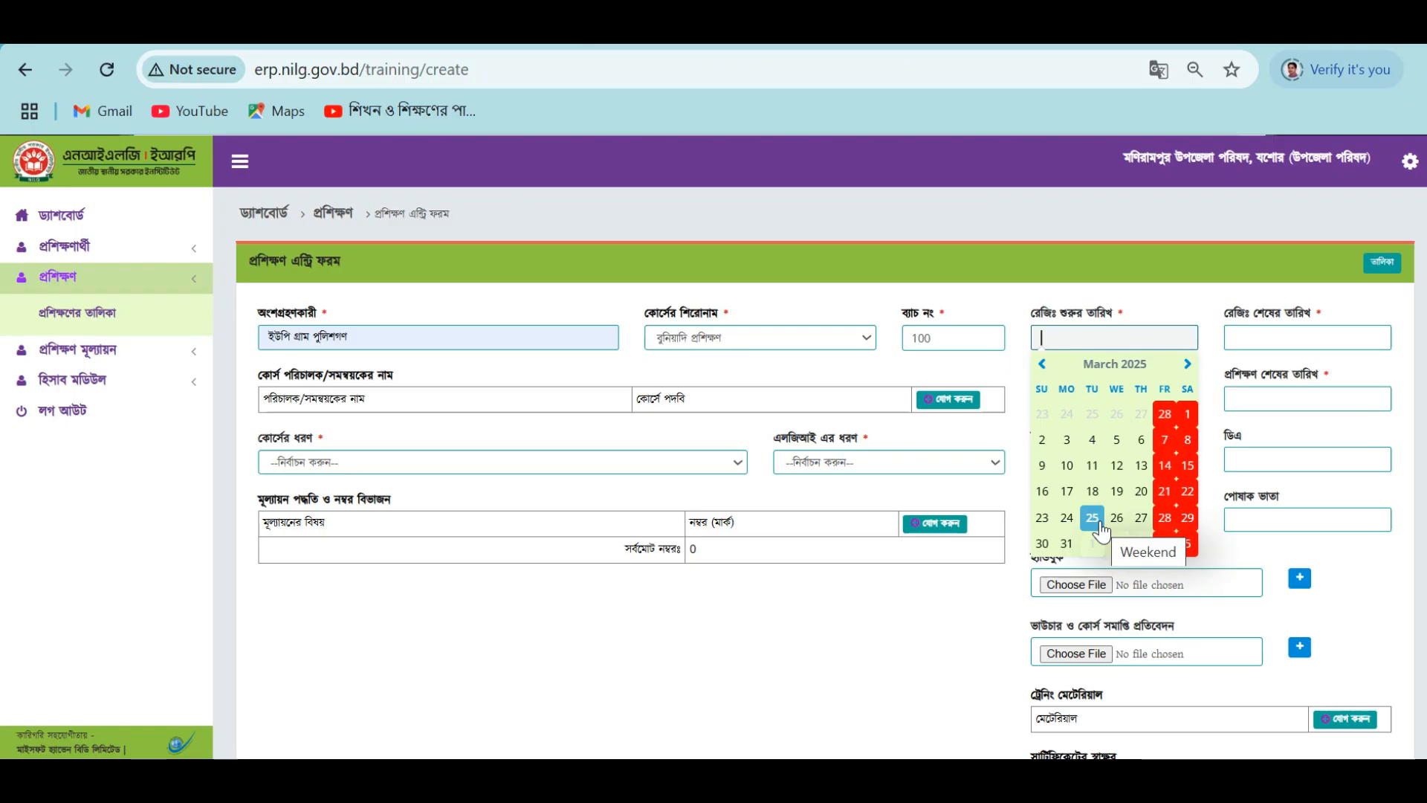
left_click(1093, 518)
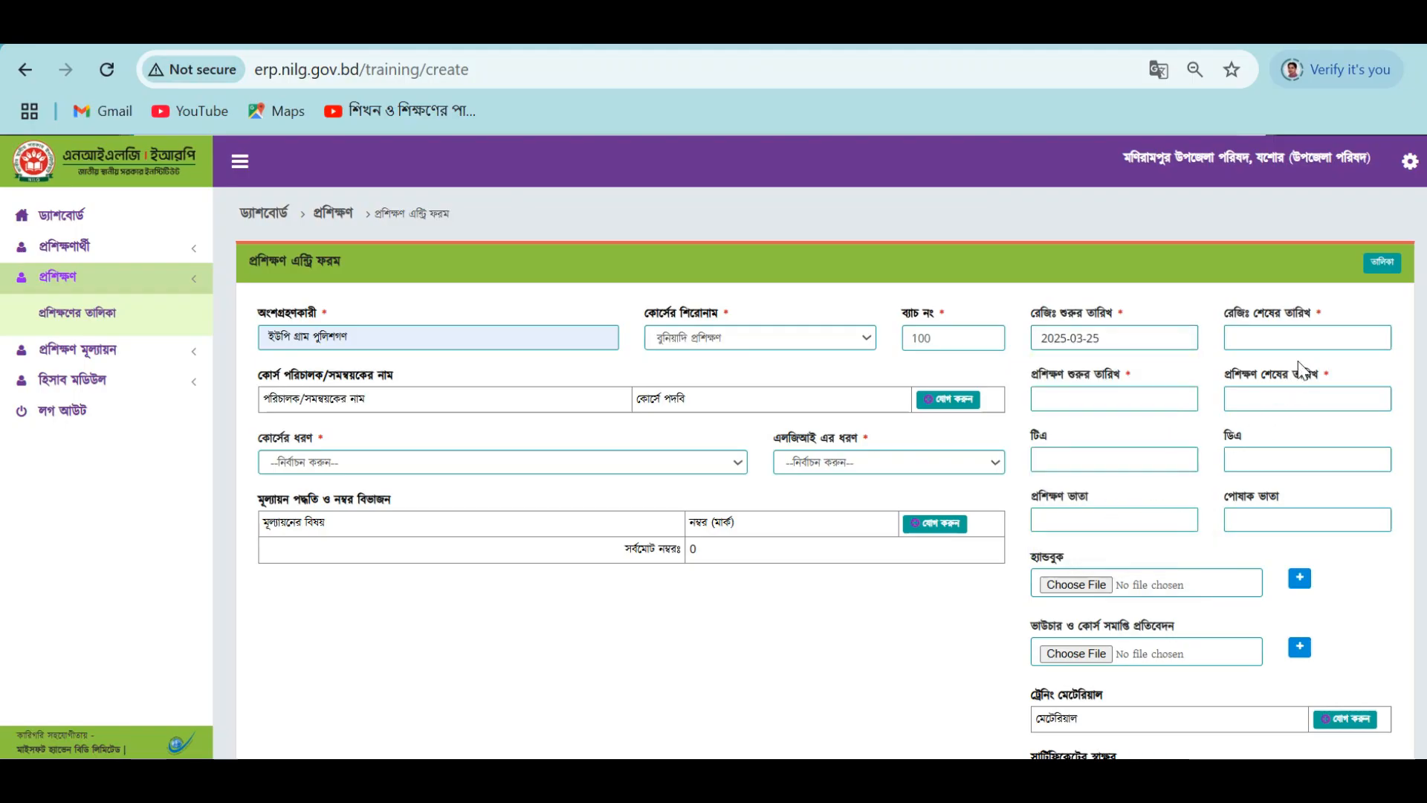
left_click(1300, 336)
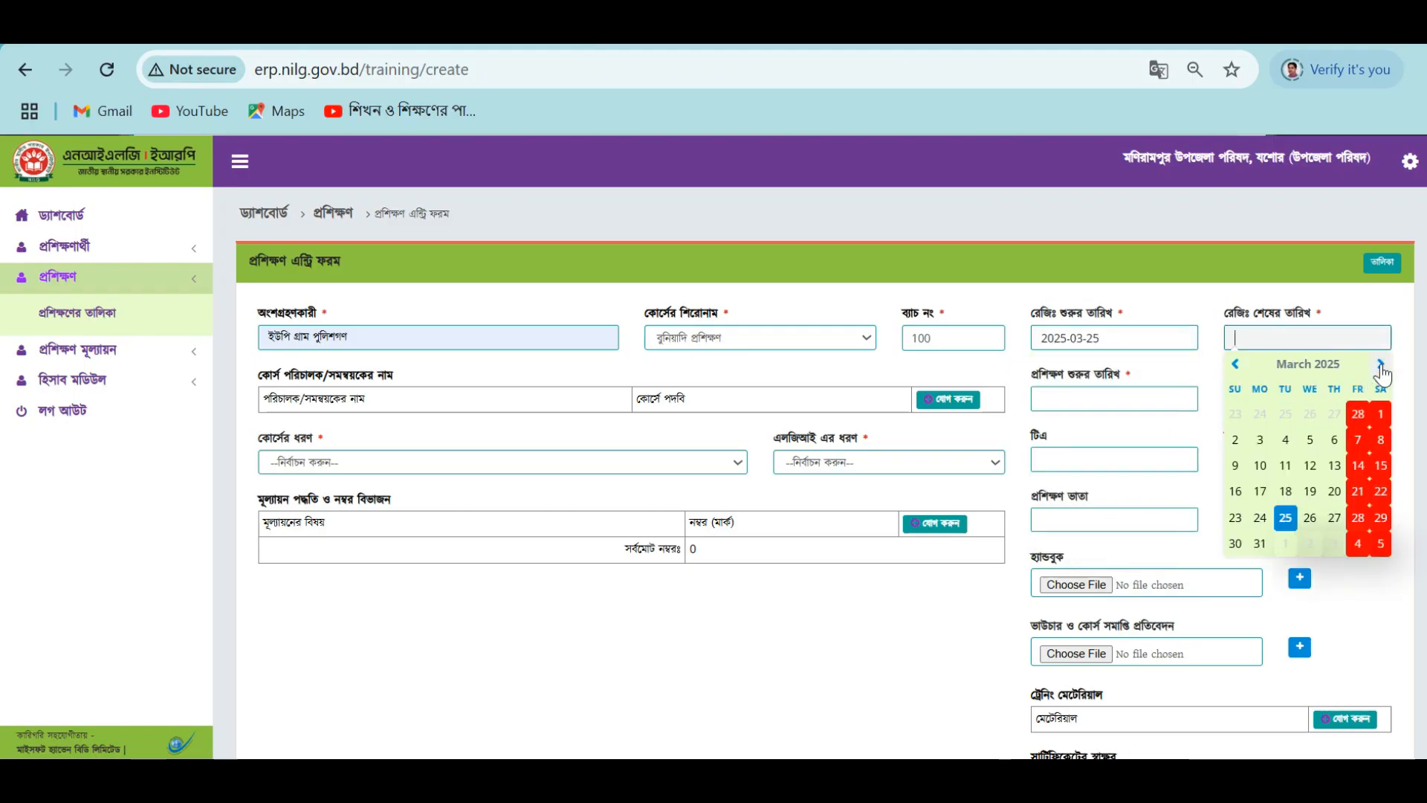
left_click(1380, 364)
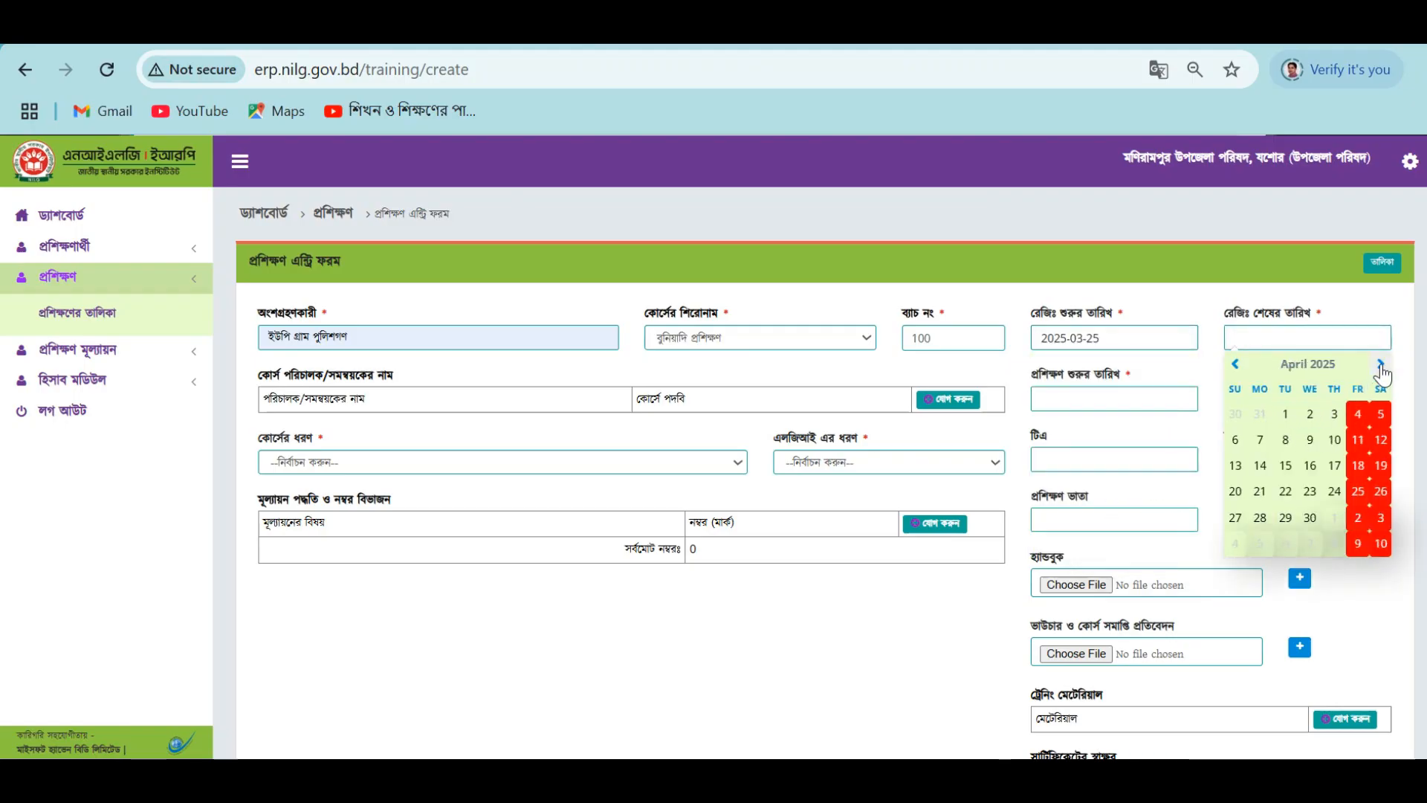
left_click(1310, 440)
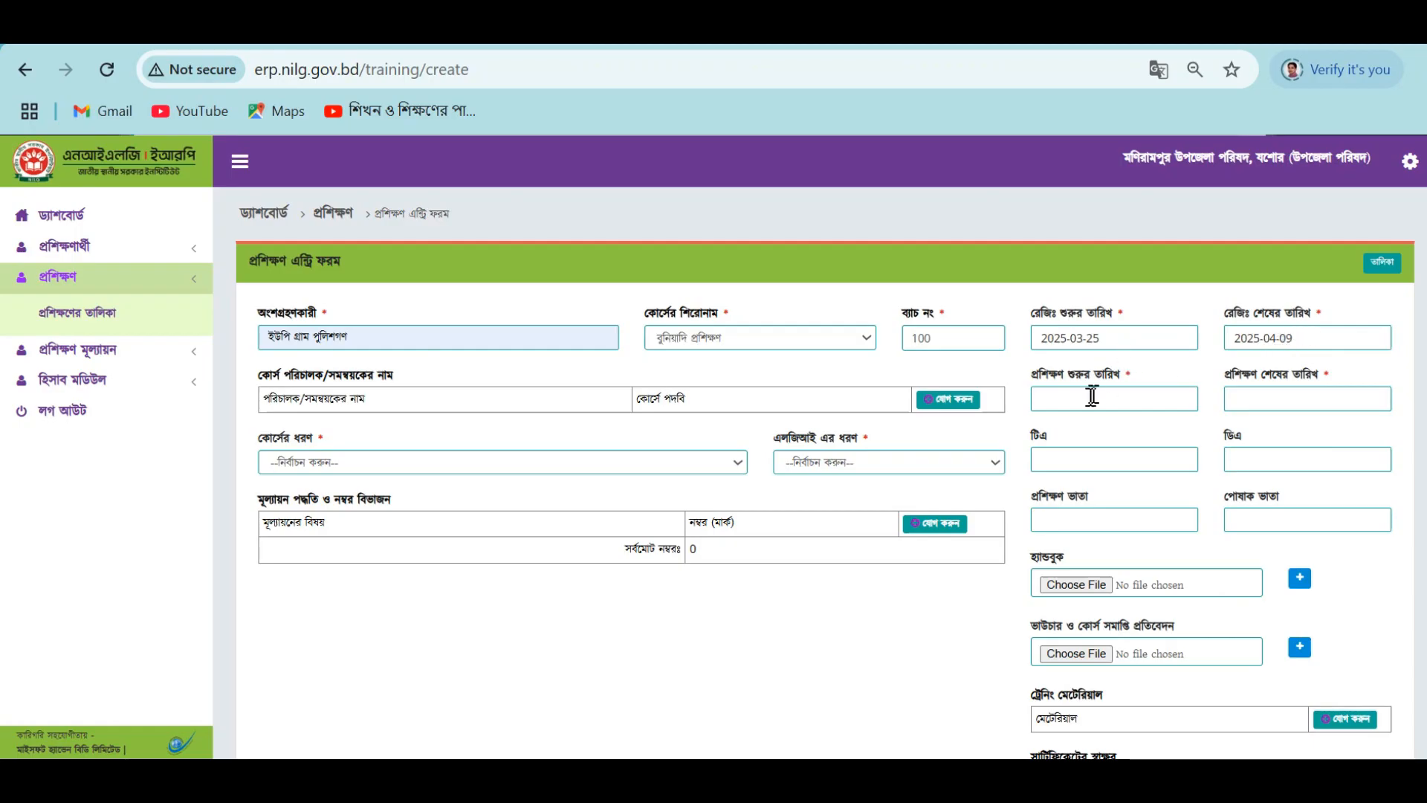
Set the training start date to 2025-04-10 and the training end date to 2025-04-30.
left_click(1089, 399)
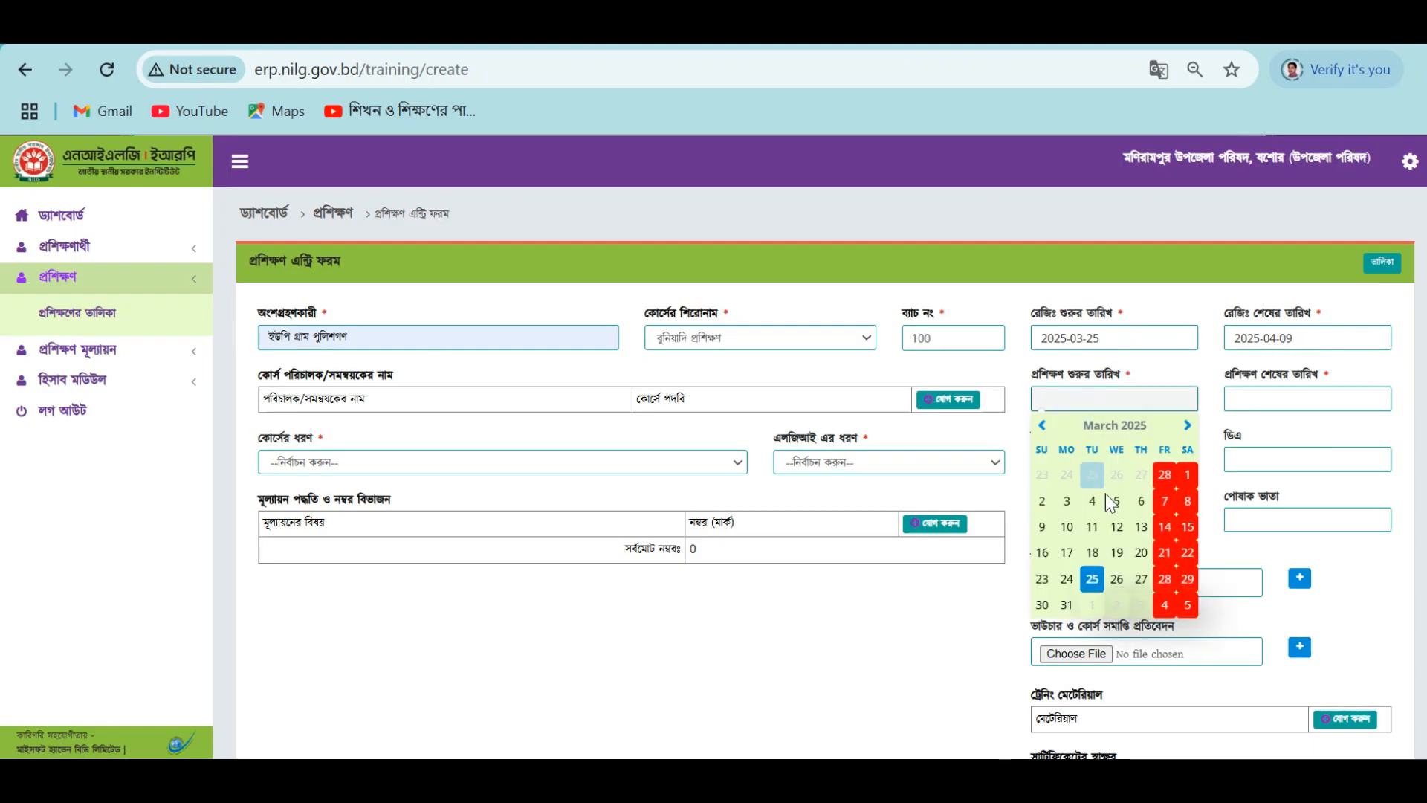
left_click(1187, 426)
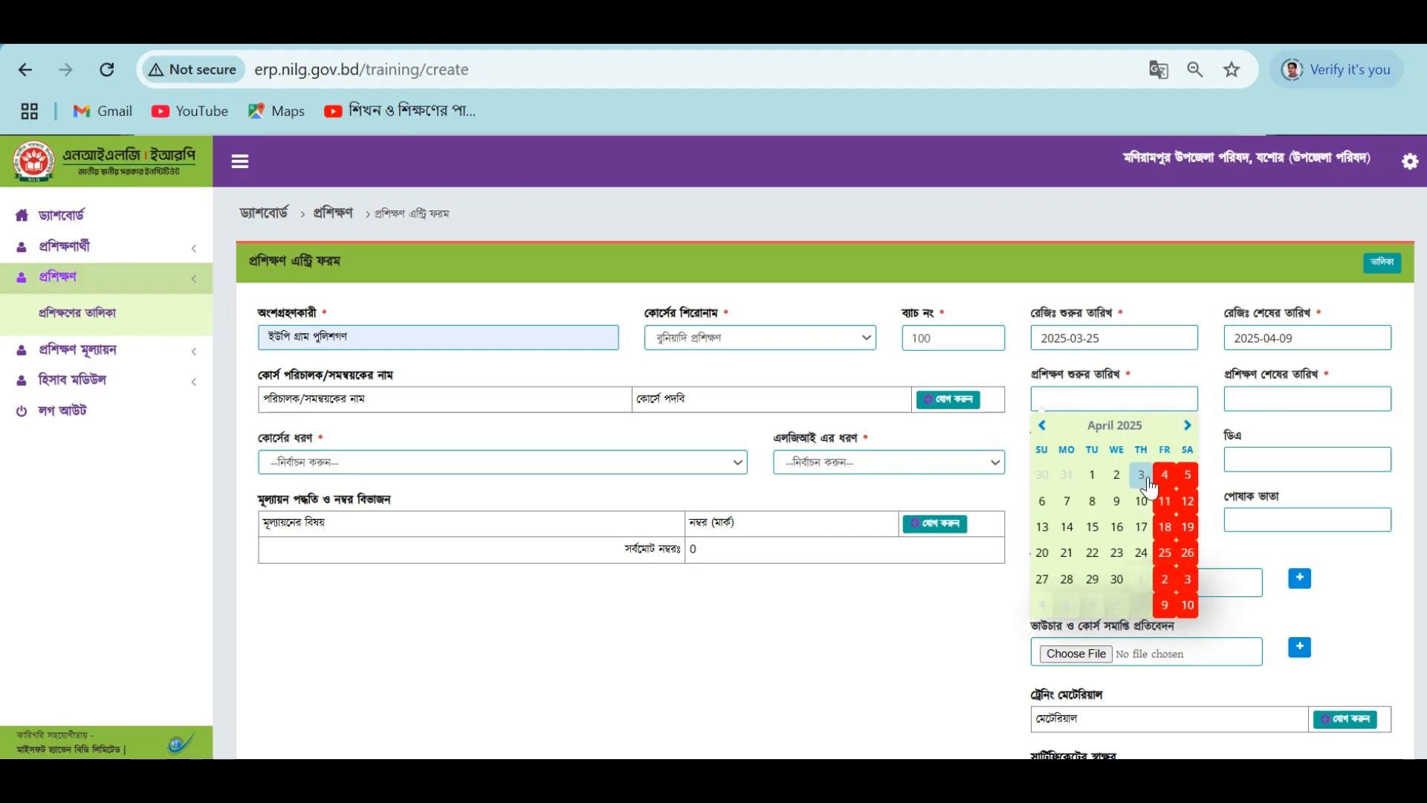
left_click(1142, 502)
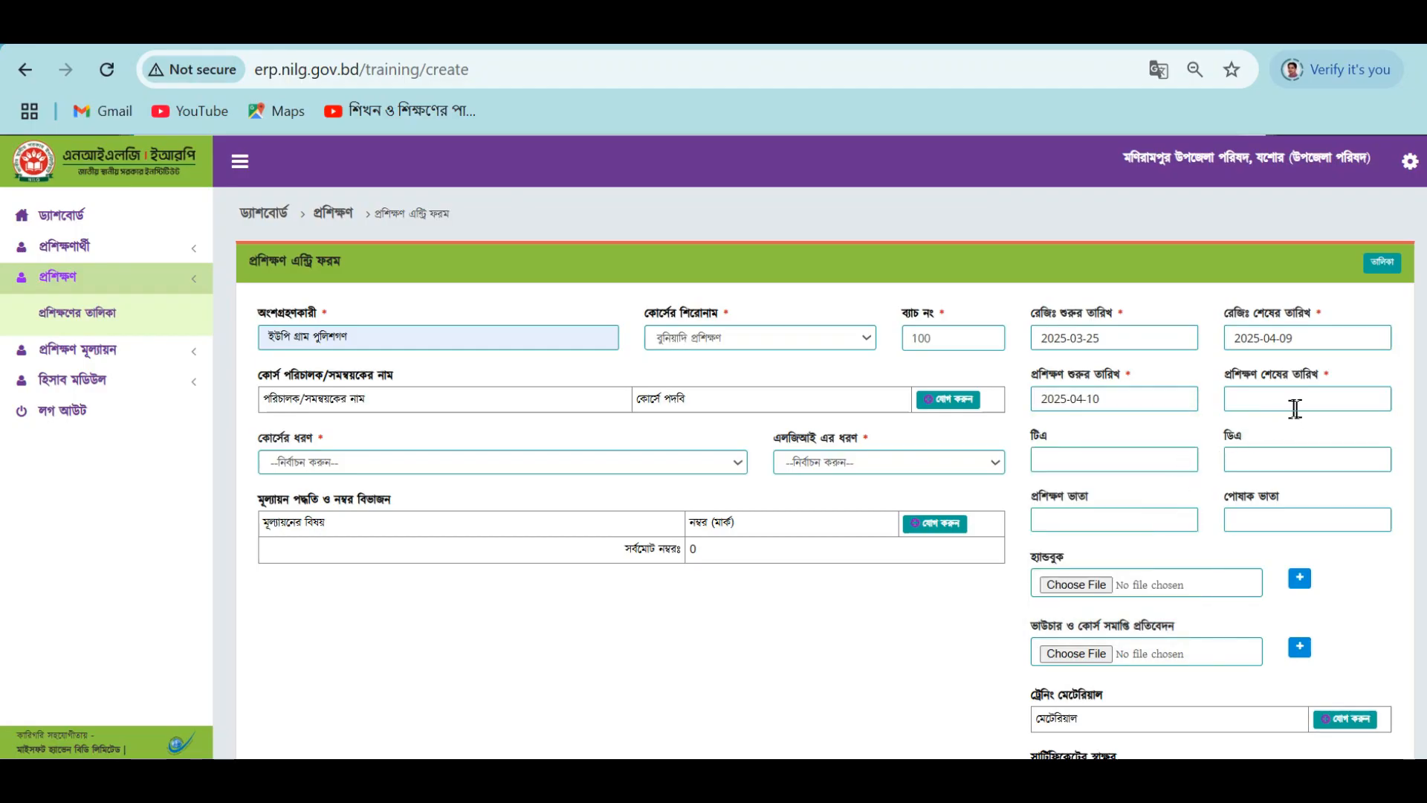
left_click(1299, 400)
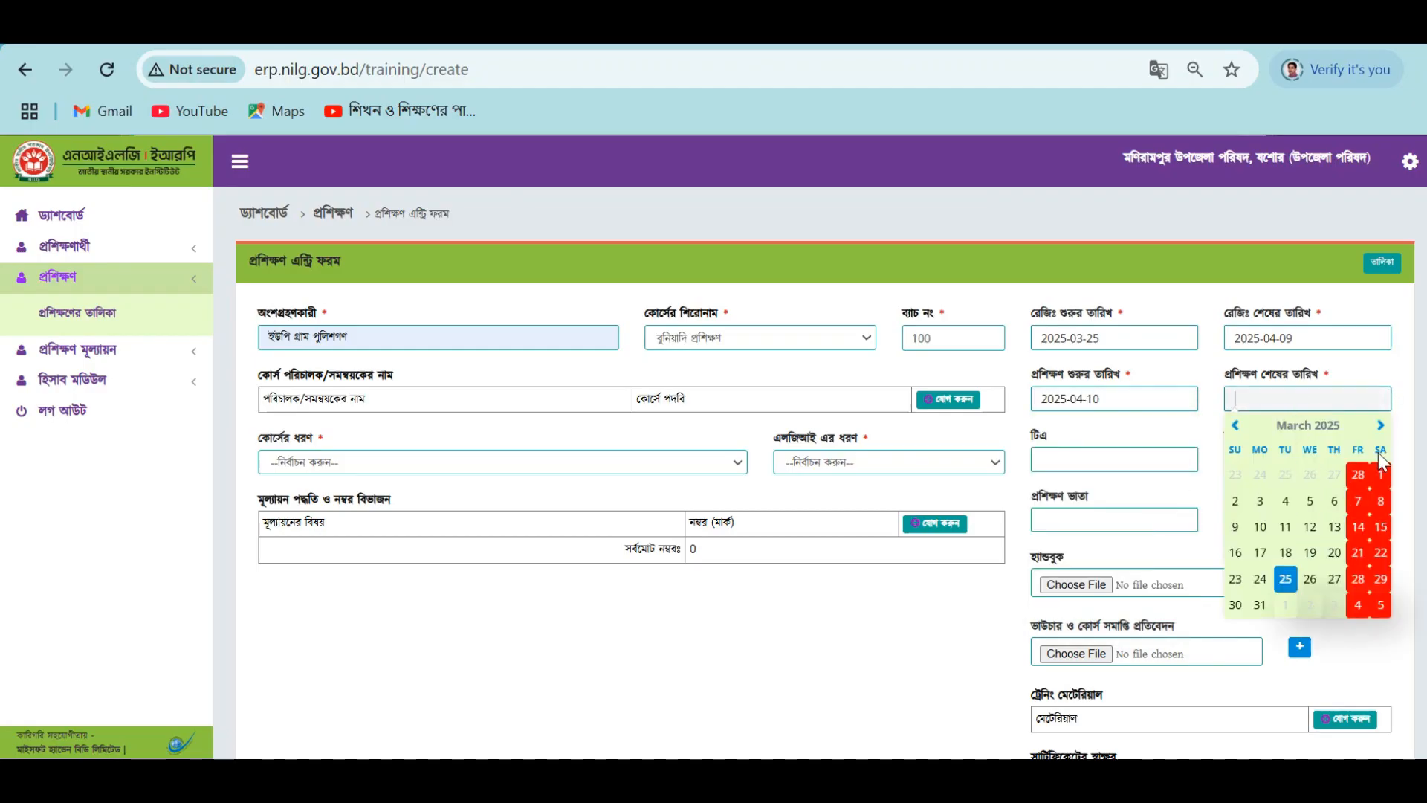
left_click(1378, 427)
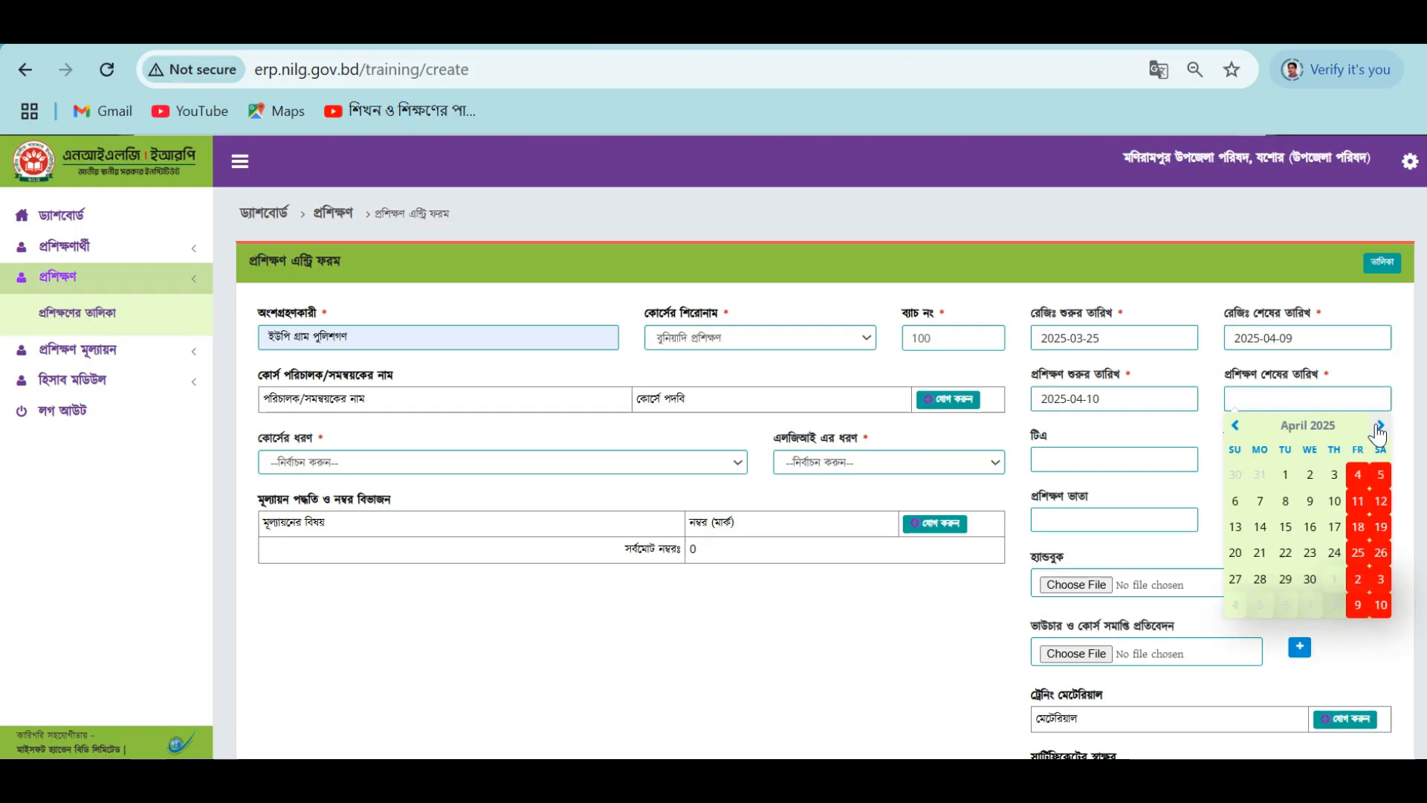
left_click(1311, 580)
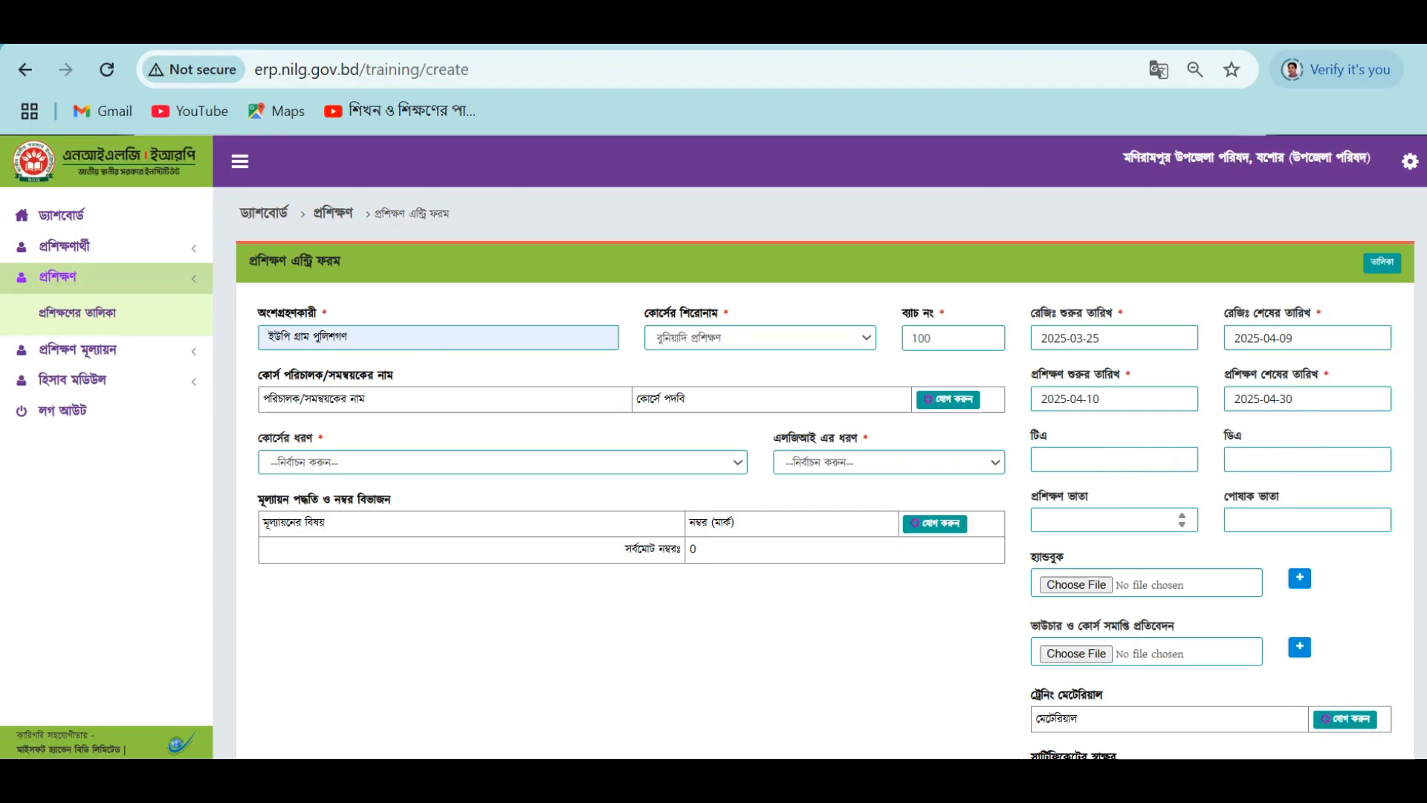
Enter a training allowance (প্রশিক্ষণ ভাতা) of 500 and a clothing allowance (পোষাক ভাতা) of 5000.
left_click(1119, 518)
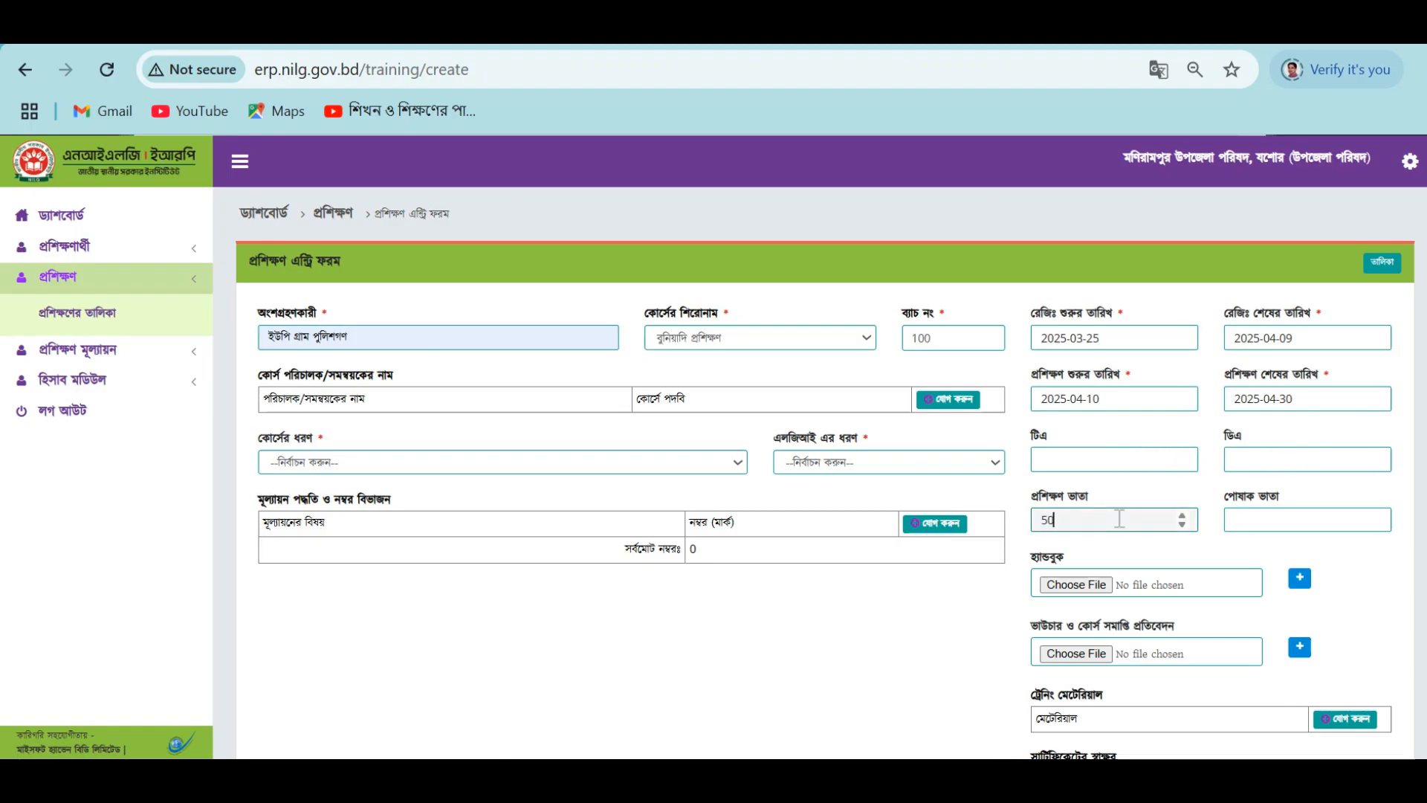
left_click(1266, 522)
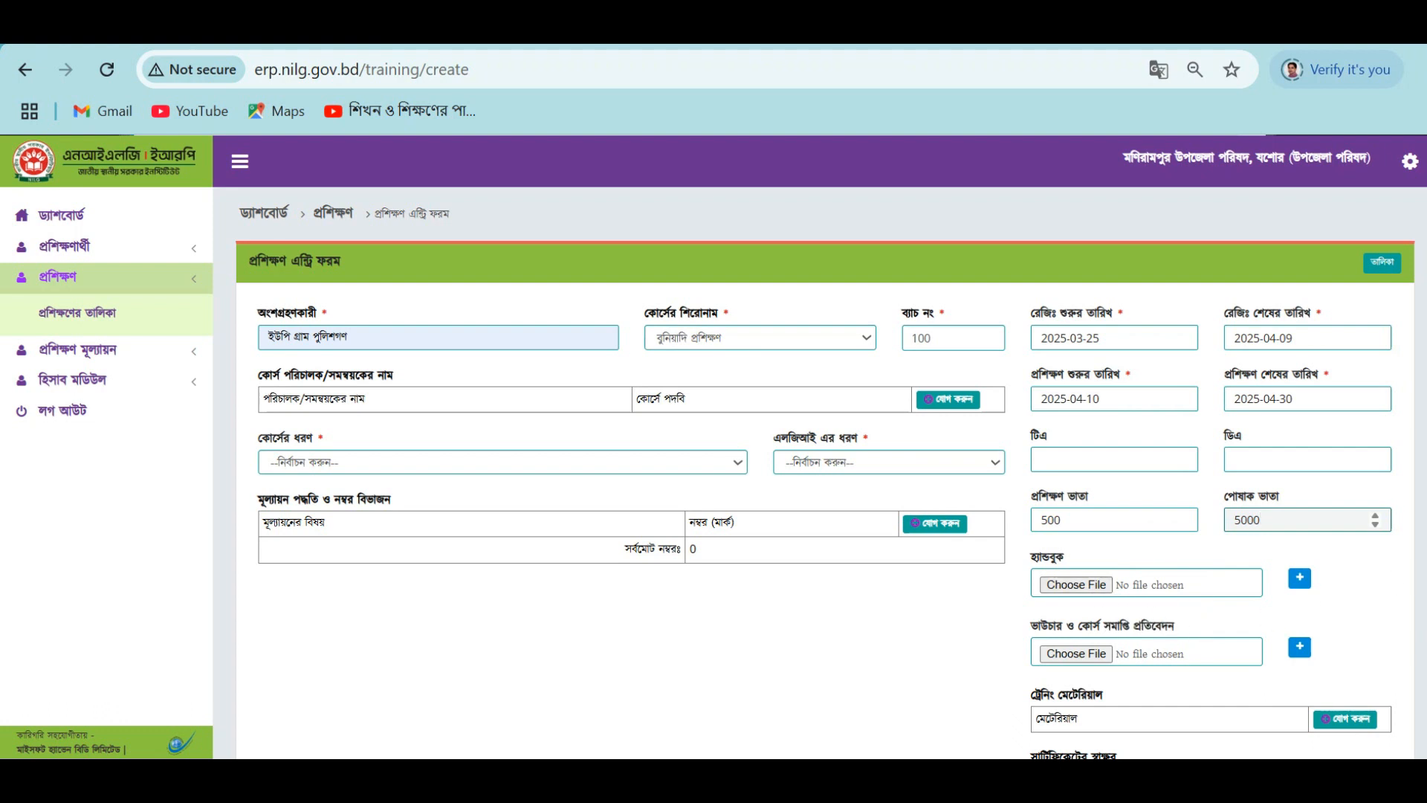
Add two training material (ট্রেনিং মেটেরিয়াল) rows, set to হ্যান্ড বুক and কলম.
scroll(825, 482, "down", 1)
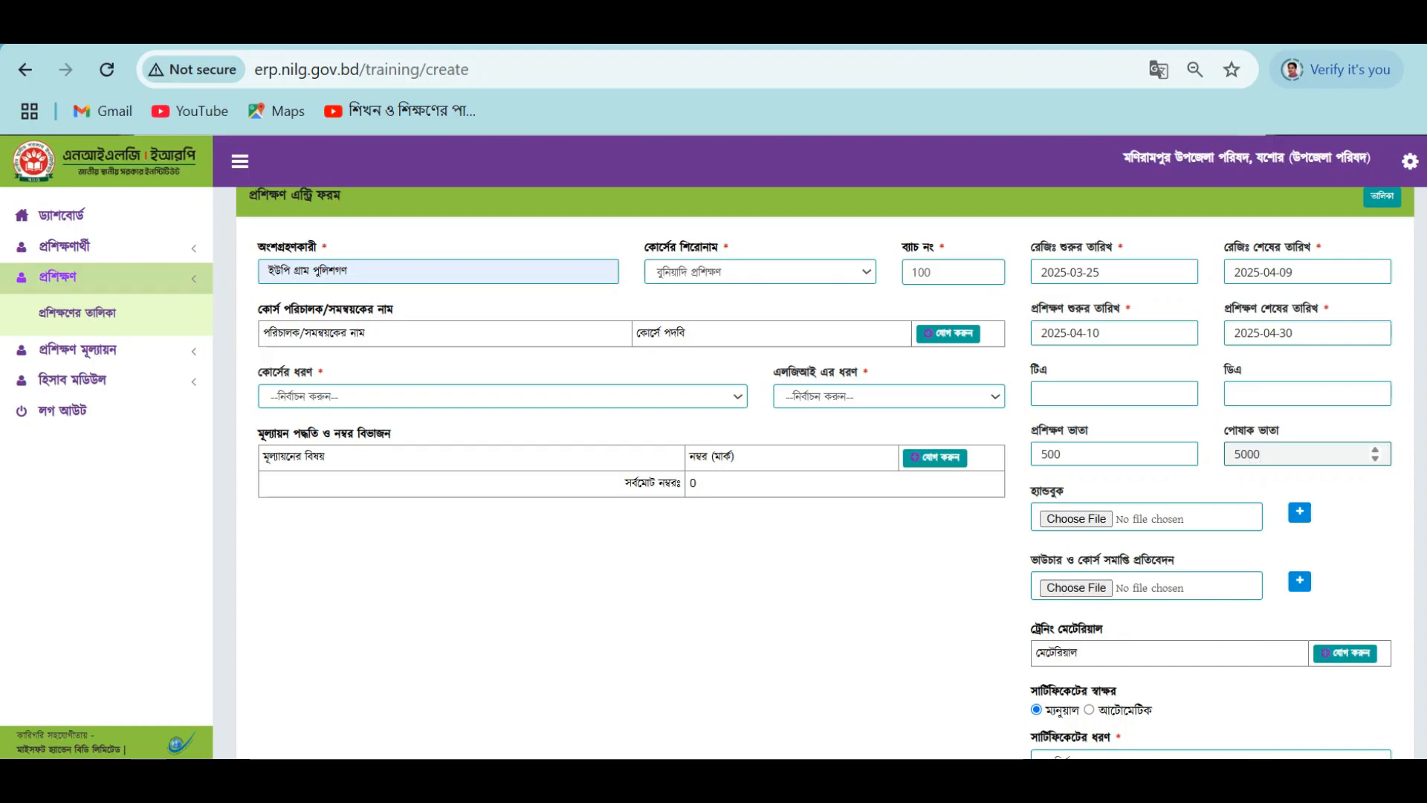
scroll(1360, 550, "down", 2)
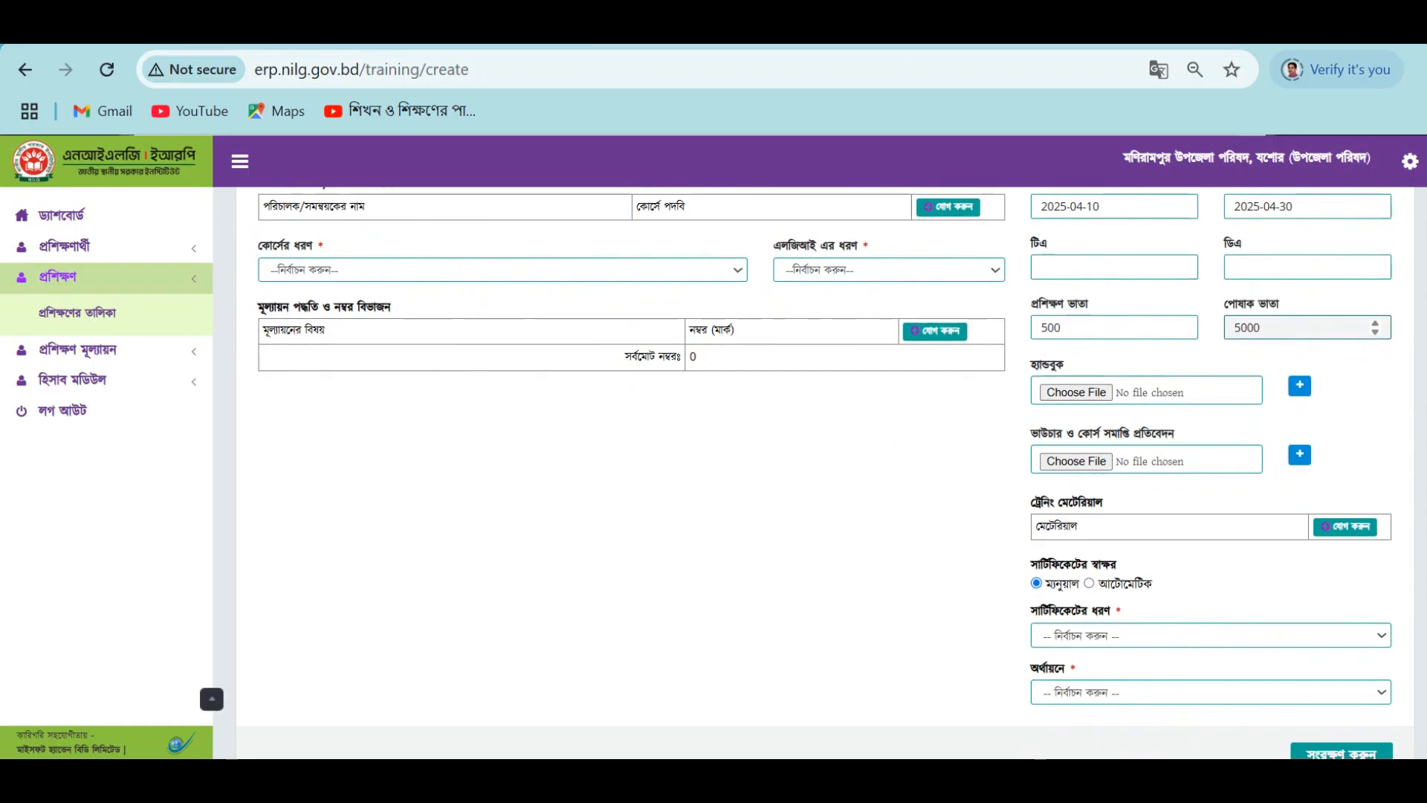
left_click(1348, 529)
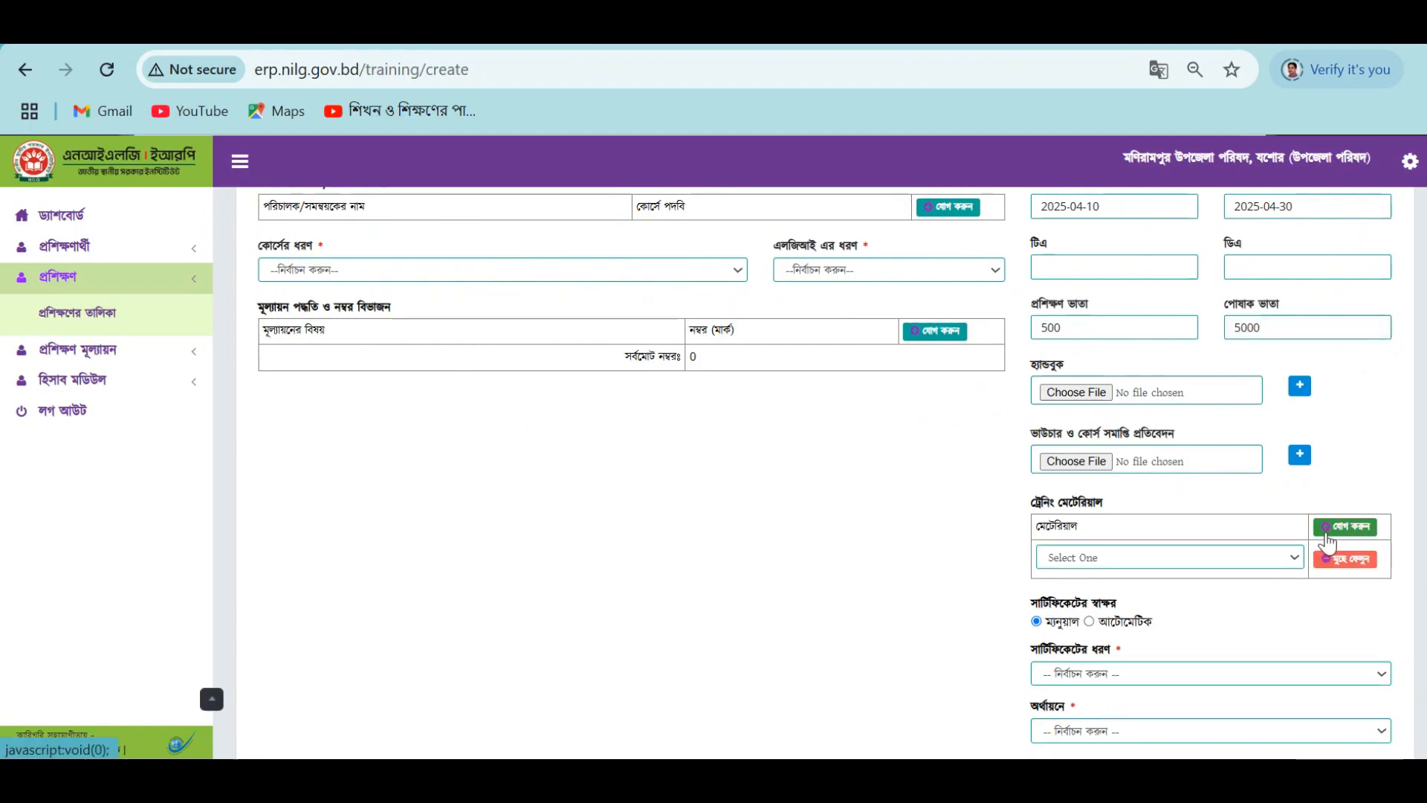
left_click(1295, 559)
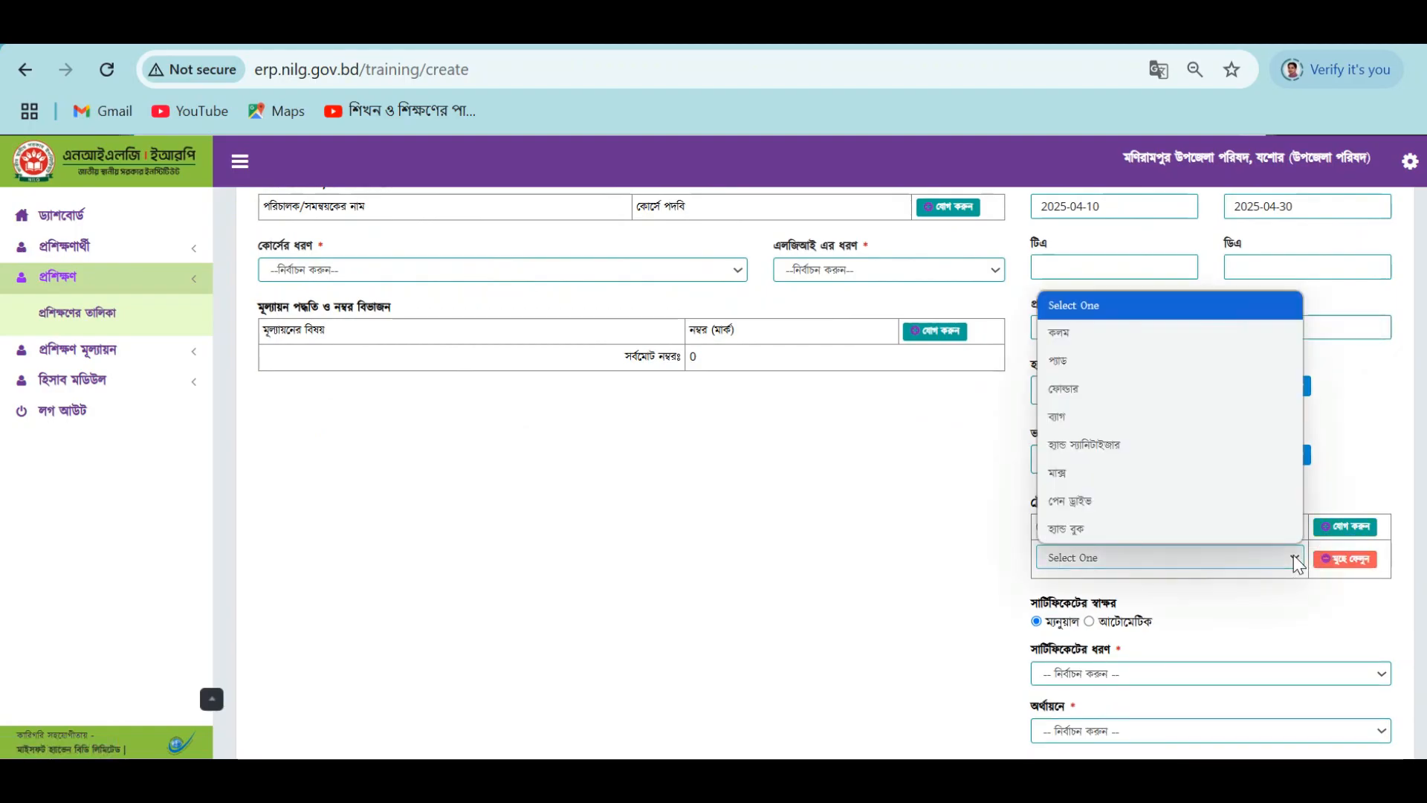
left_click(1180, 529)
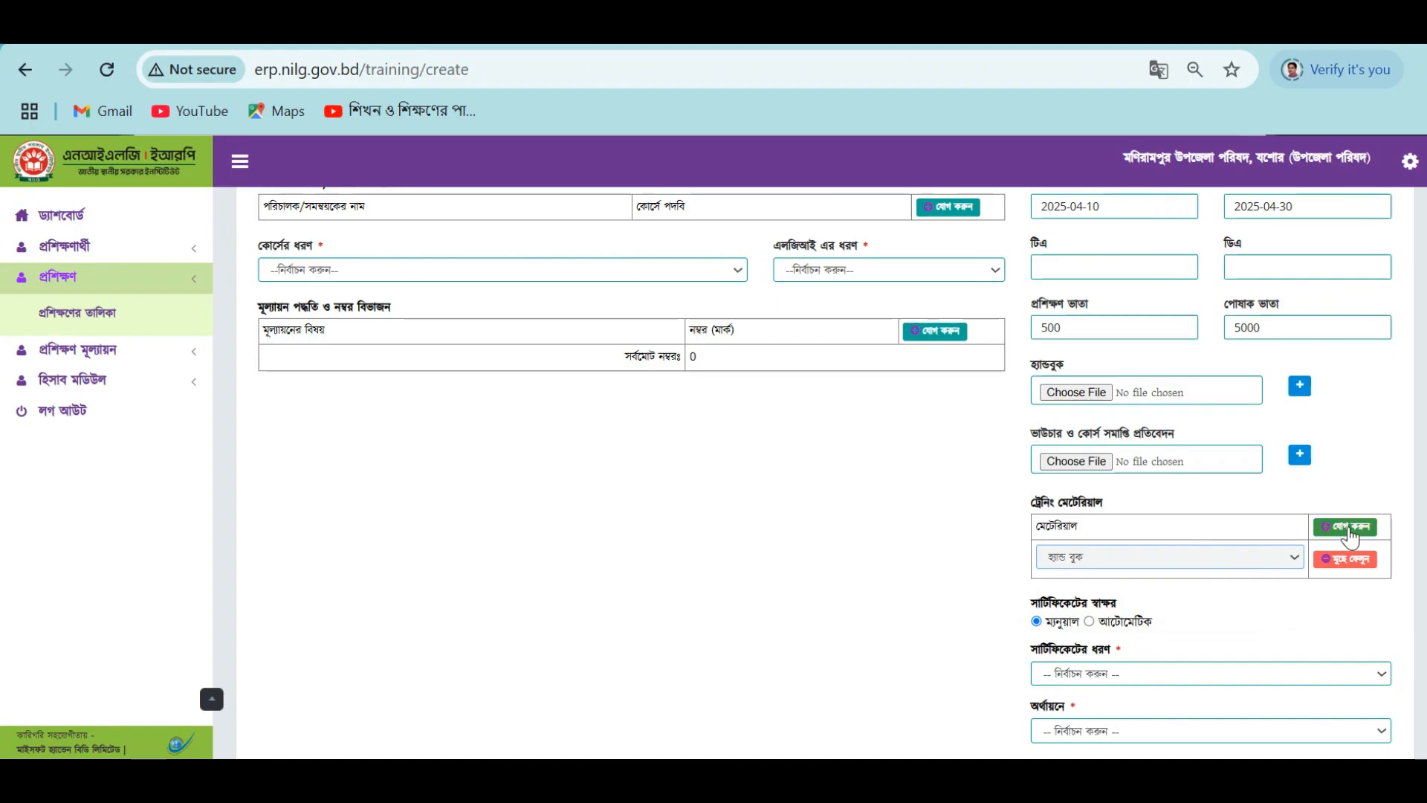
left_click(1349, 529)
left_click(1297, 594)
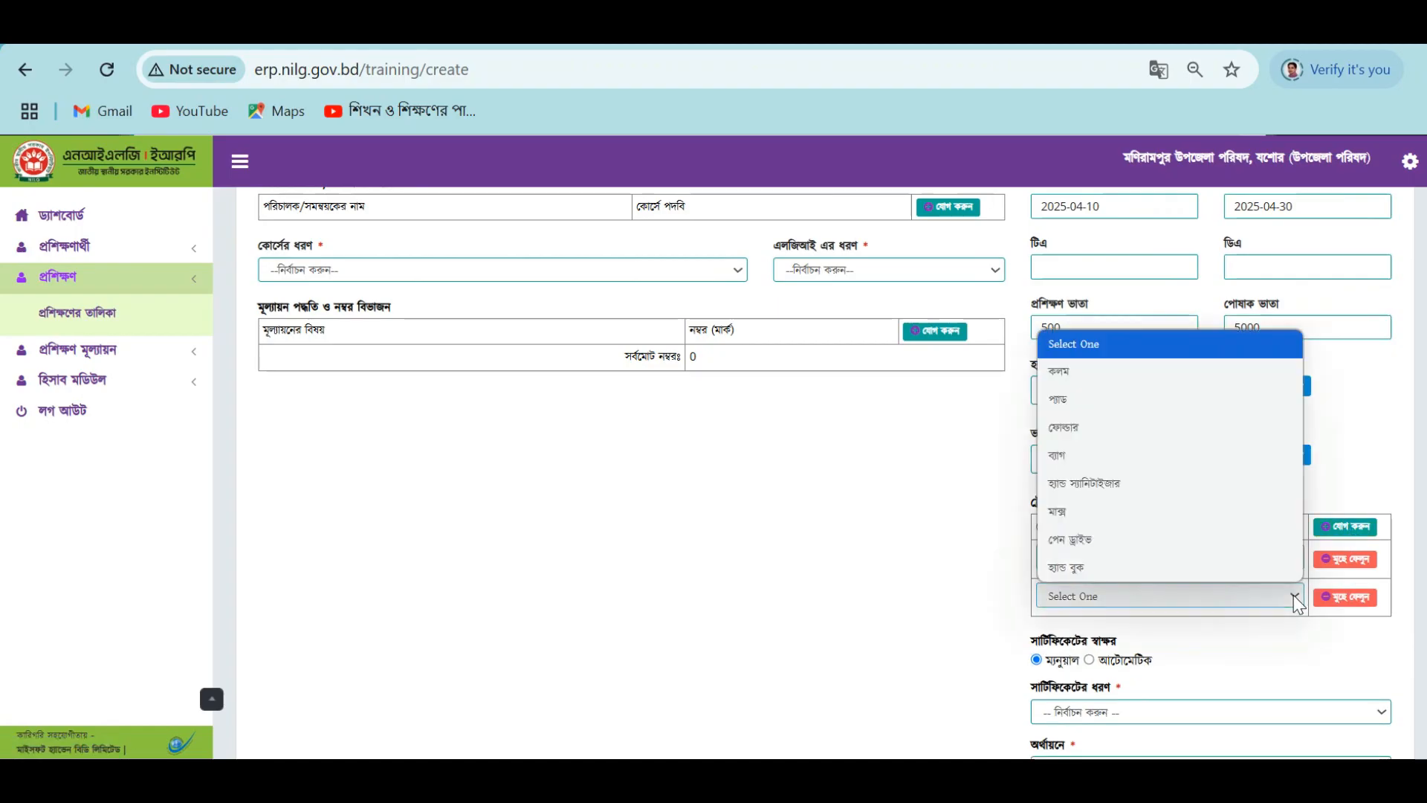
left_click(1092, 376)
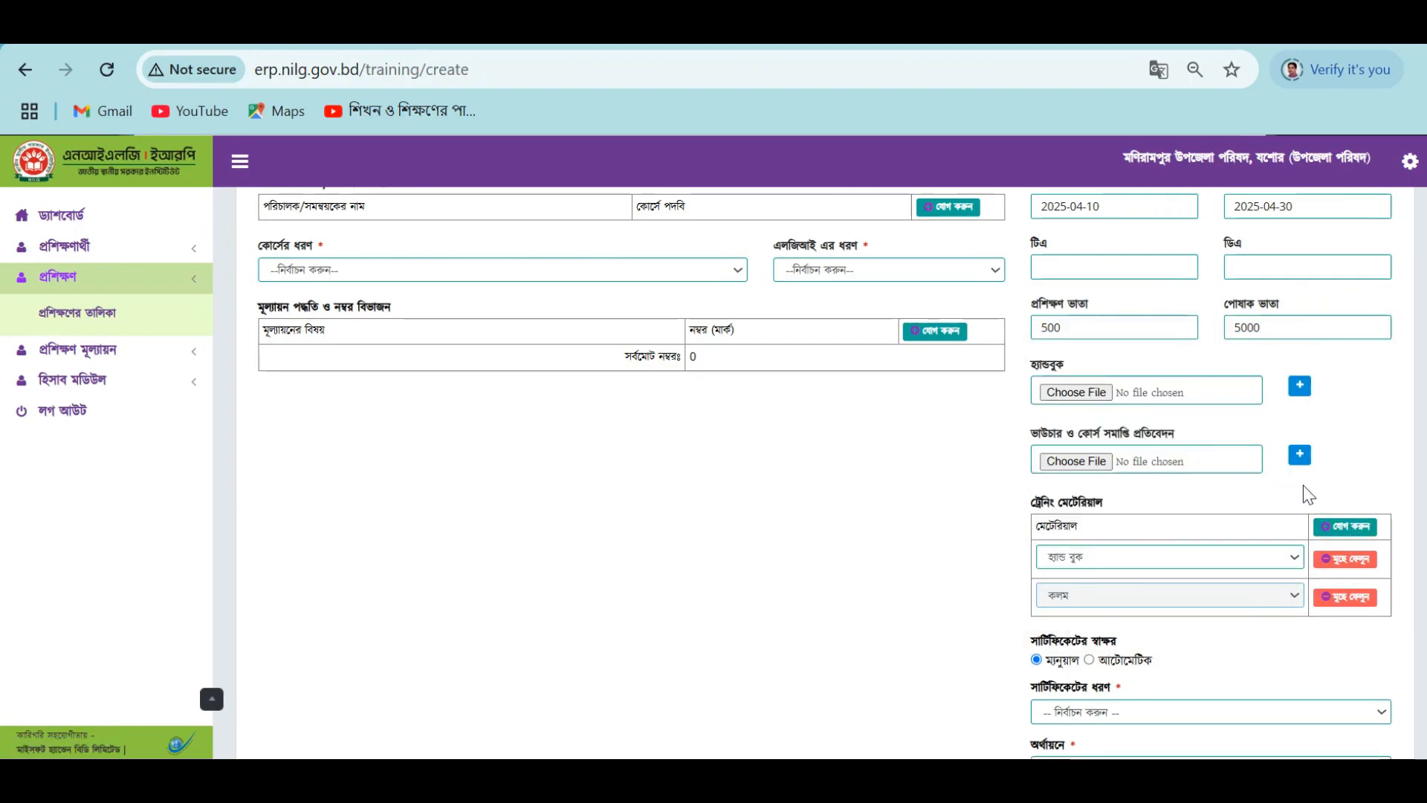
Add three more training material rows, set to প্যাড, ফোল্ডার and ব্যাগ.
left_click(1350, 530)
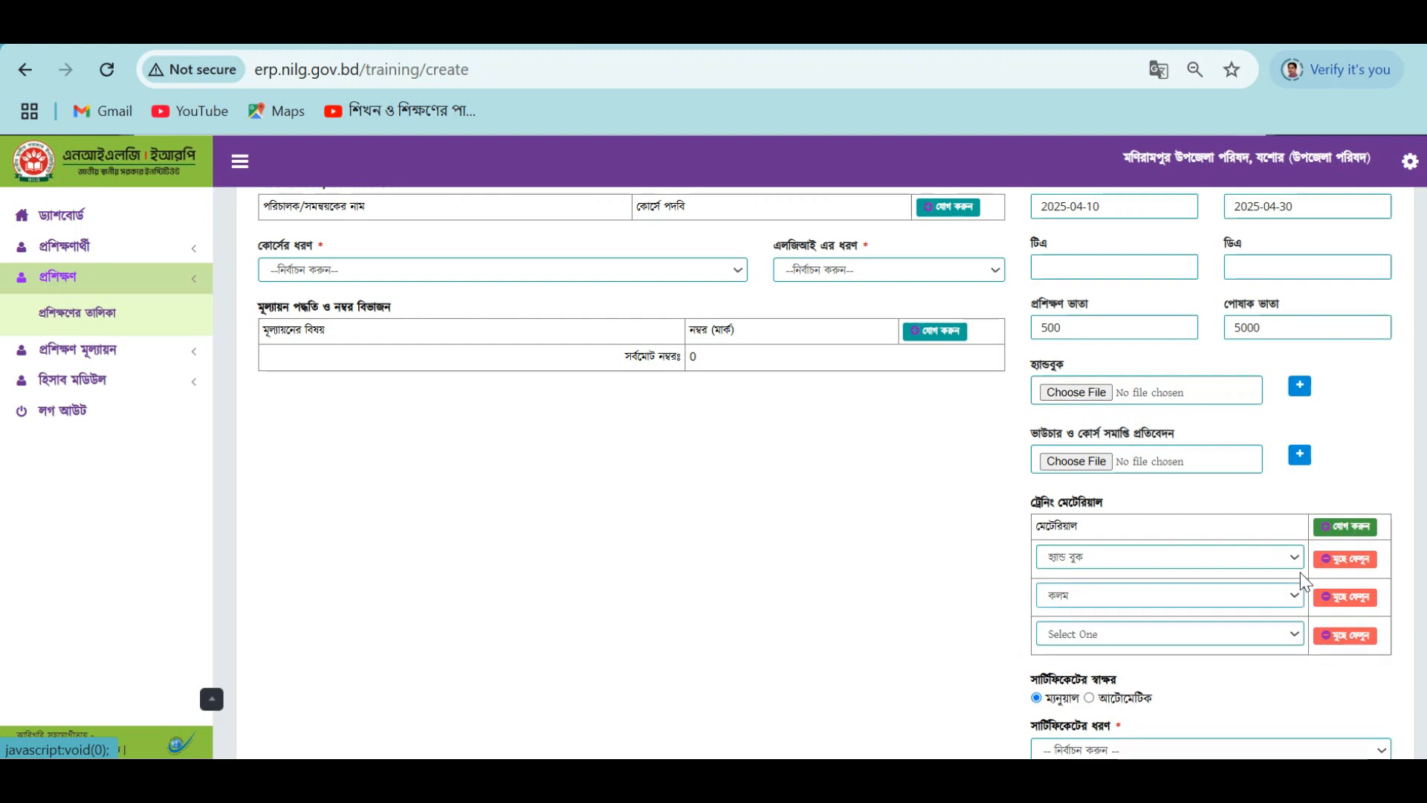
left_click(1297, 634)
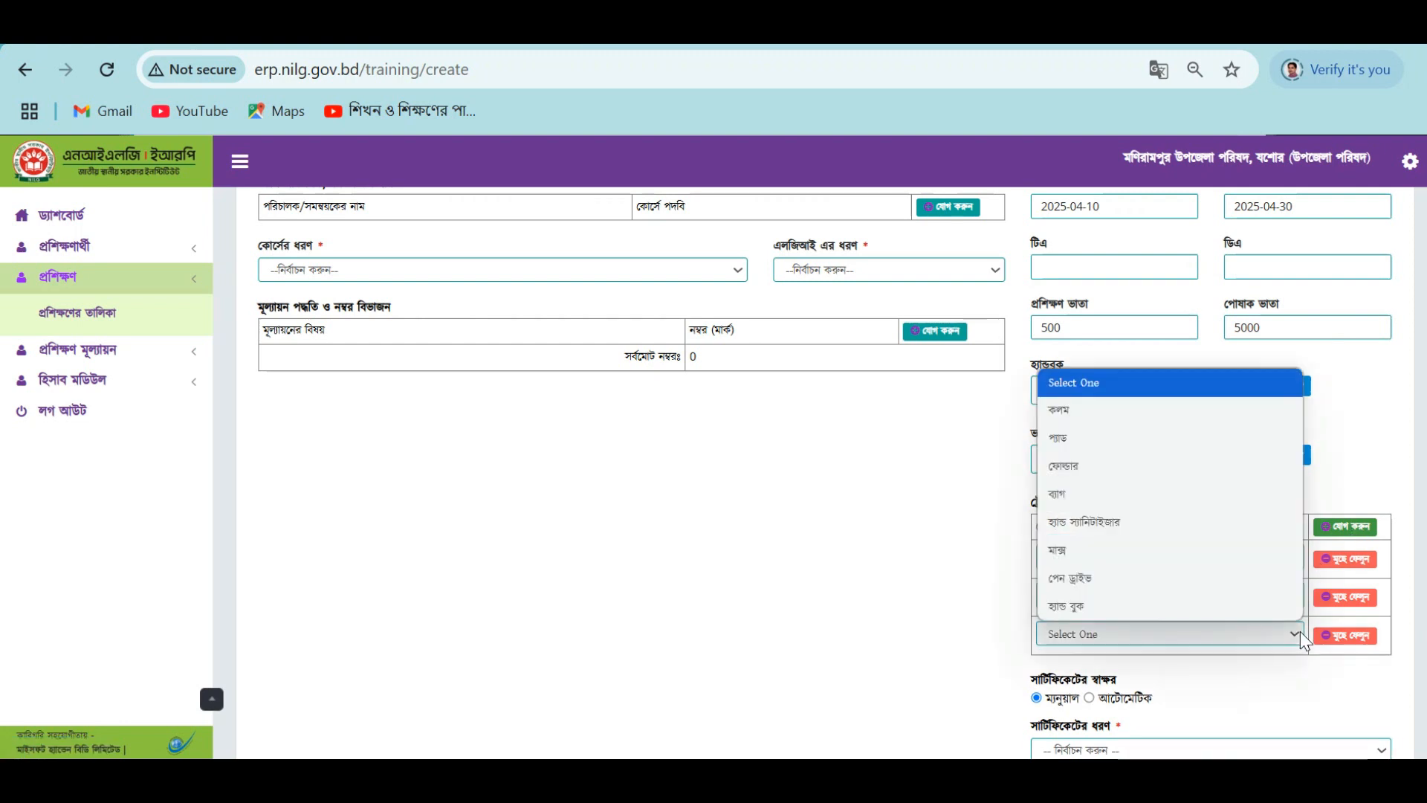
left_click(1096, 446)
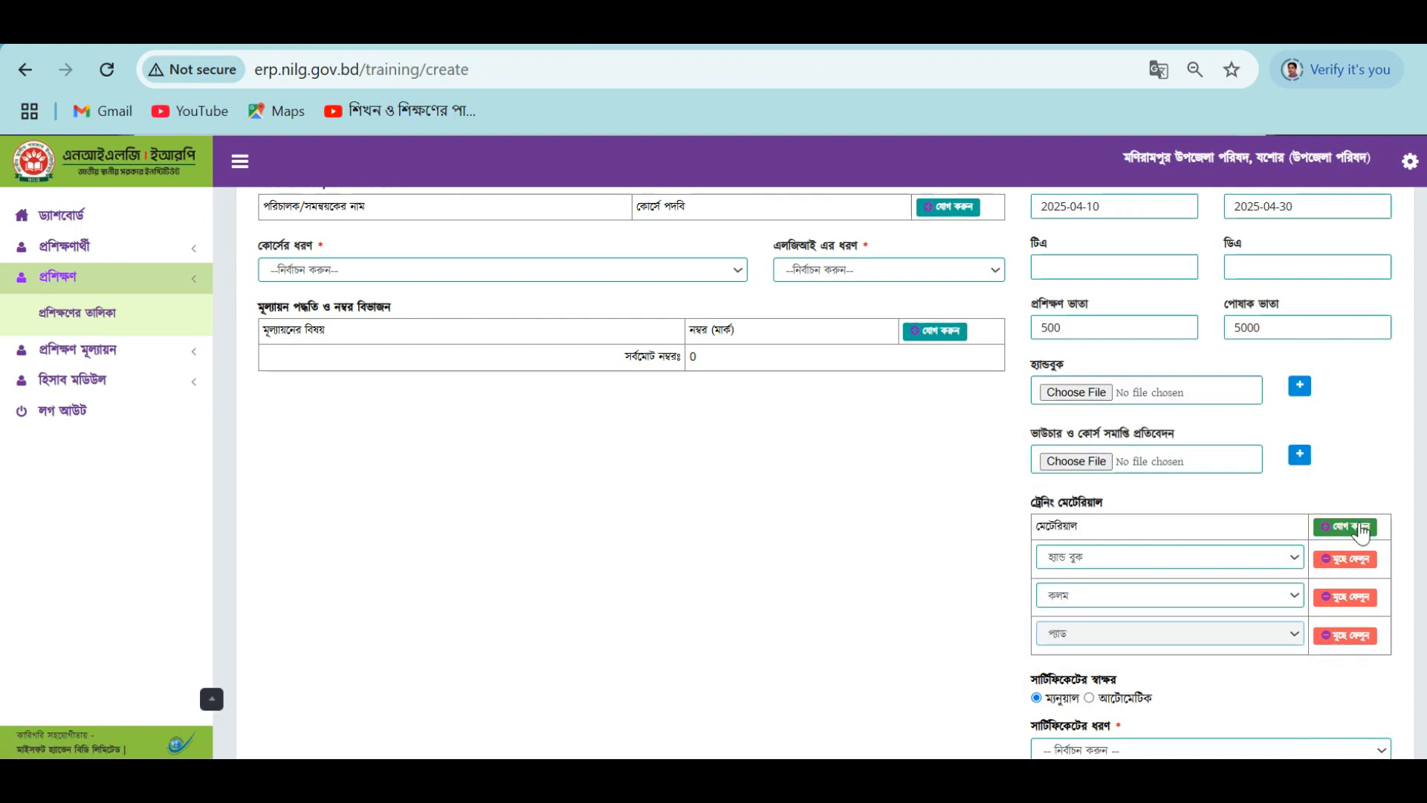
left_click(1360, 529)
left_click(1293, 673)
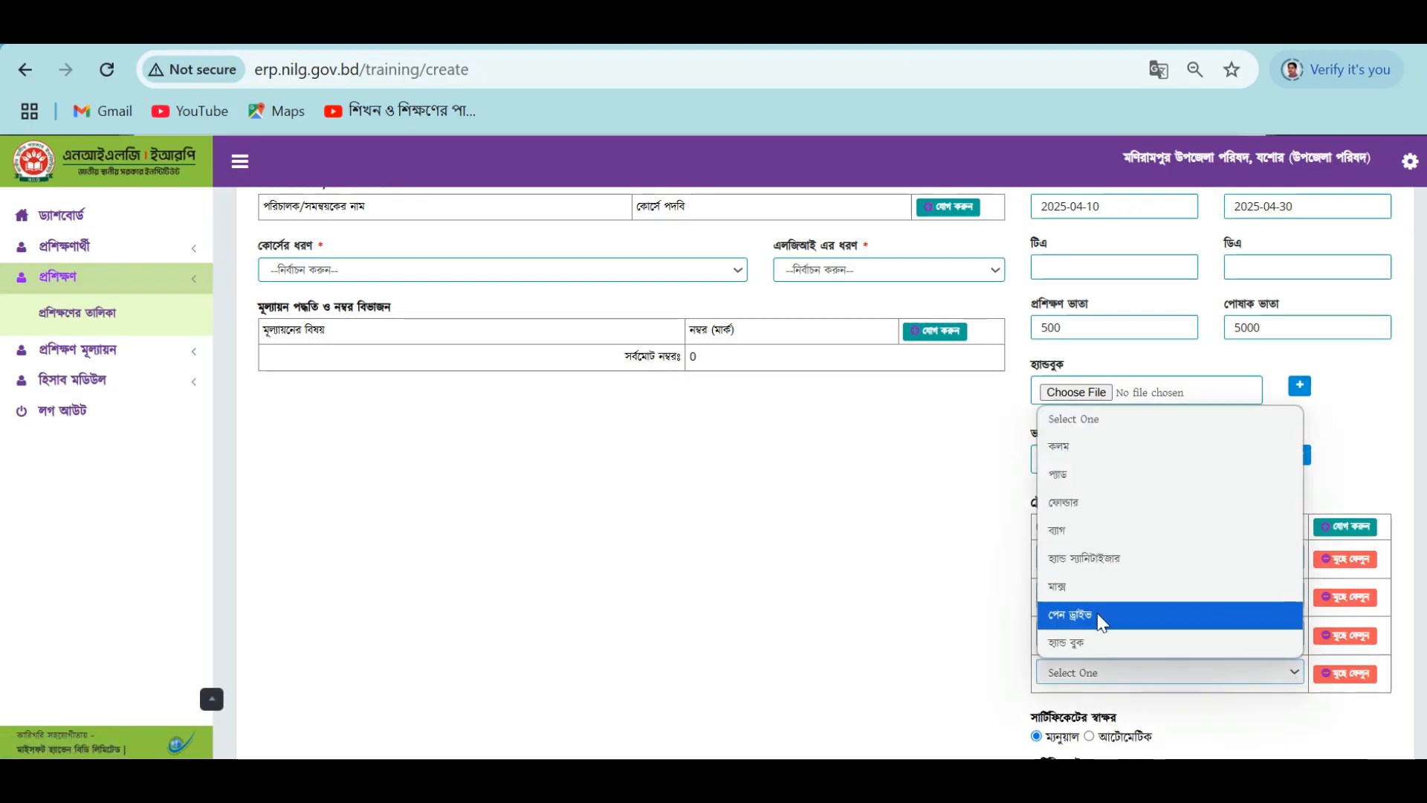
left_click(1082, 505)
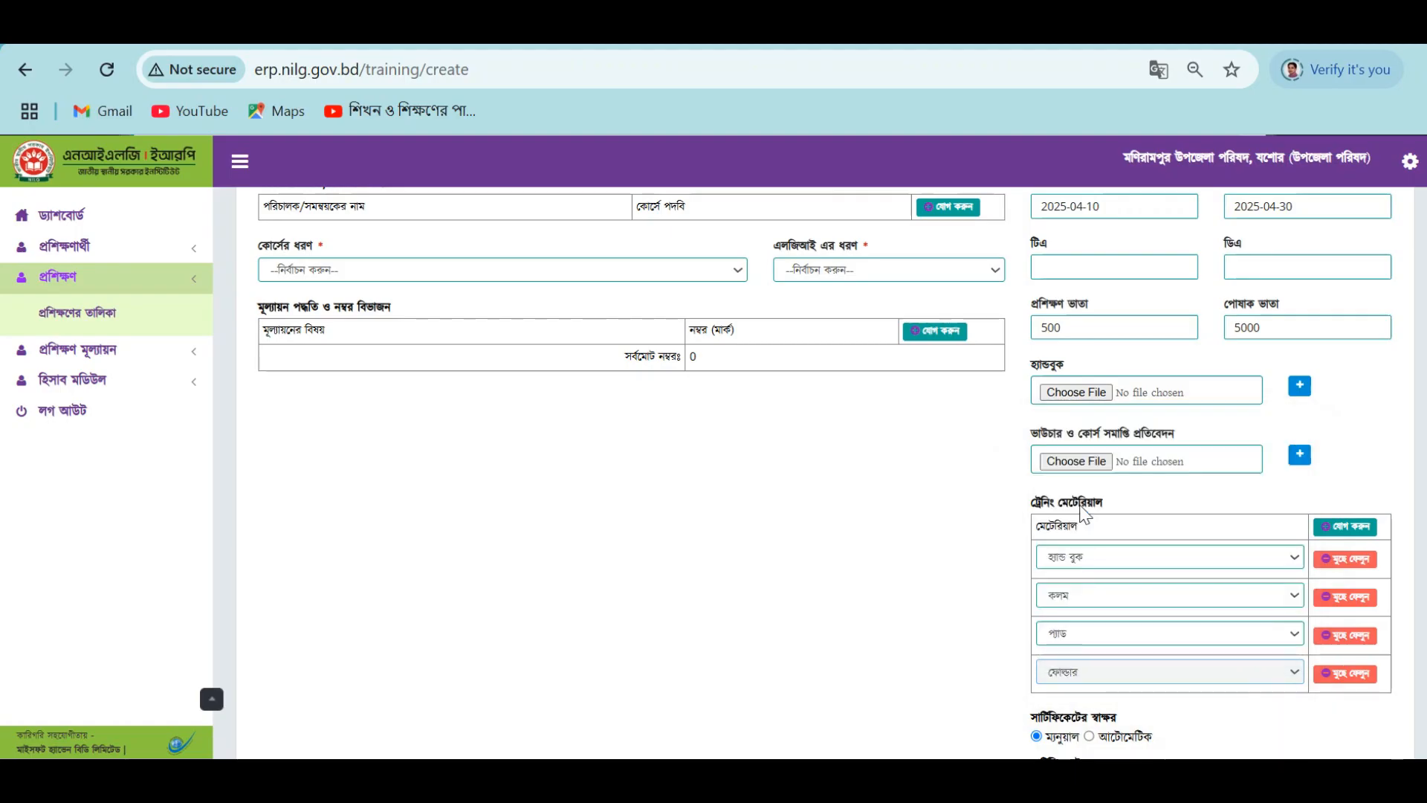
left_click(1344, 528)
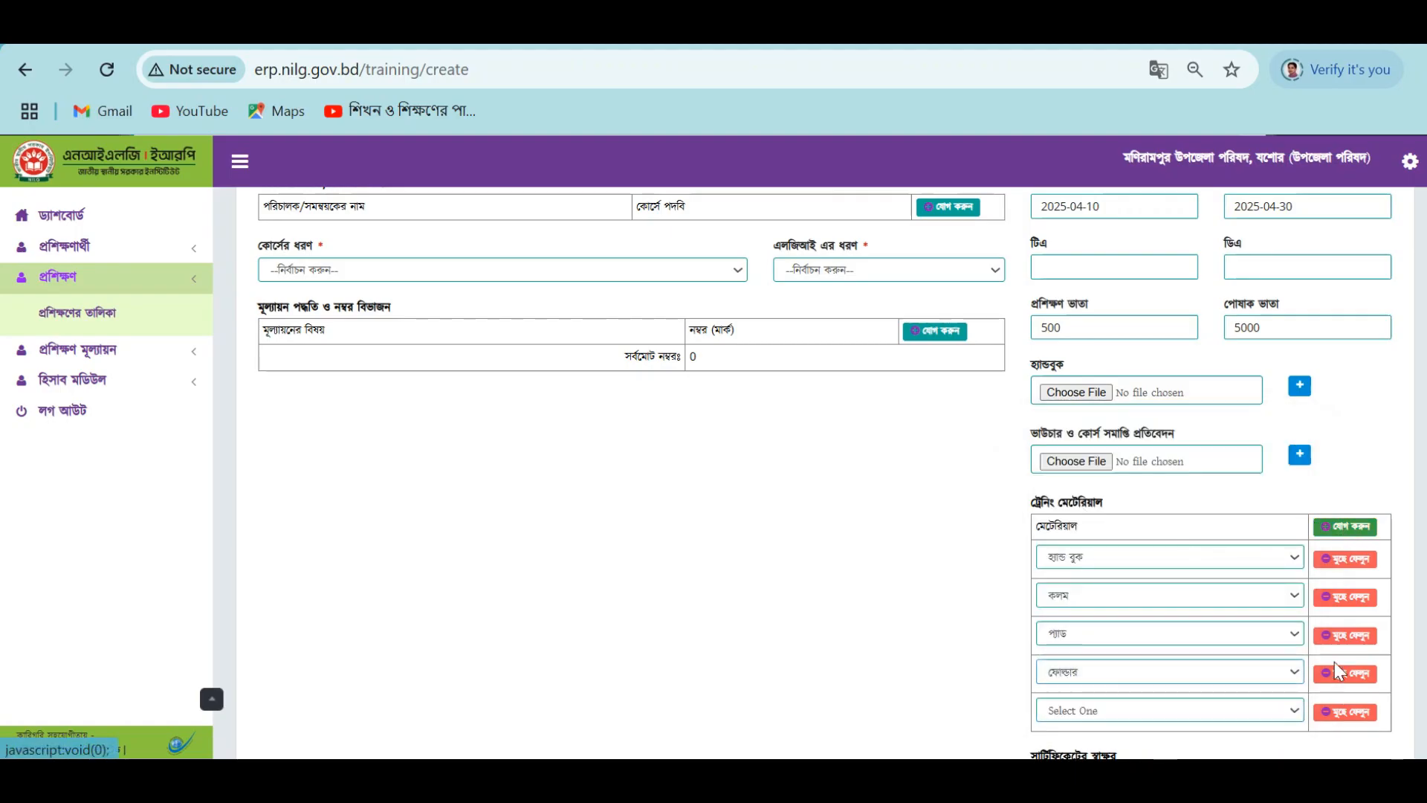
left_click(1294, 712)
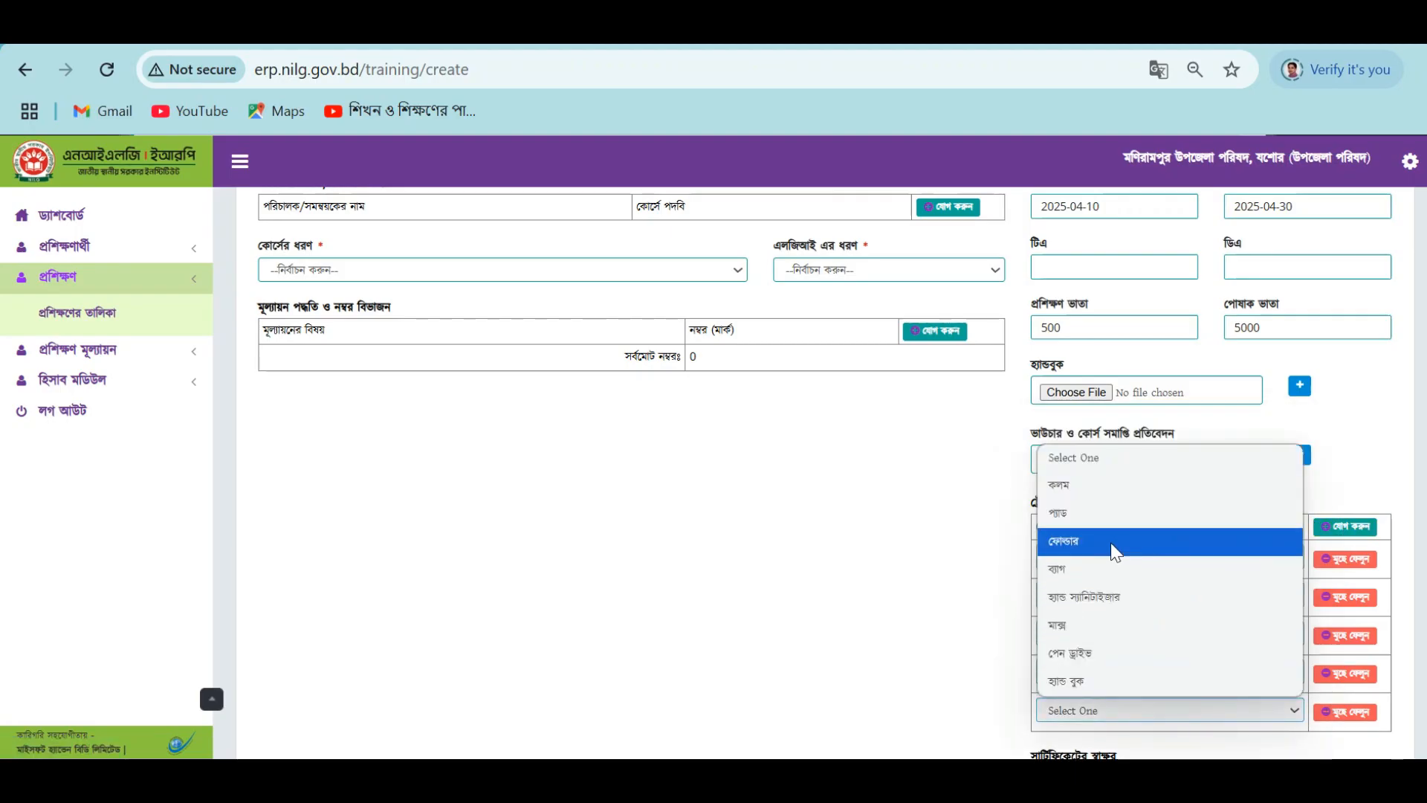
left_click(1105, 569)
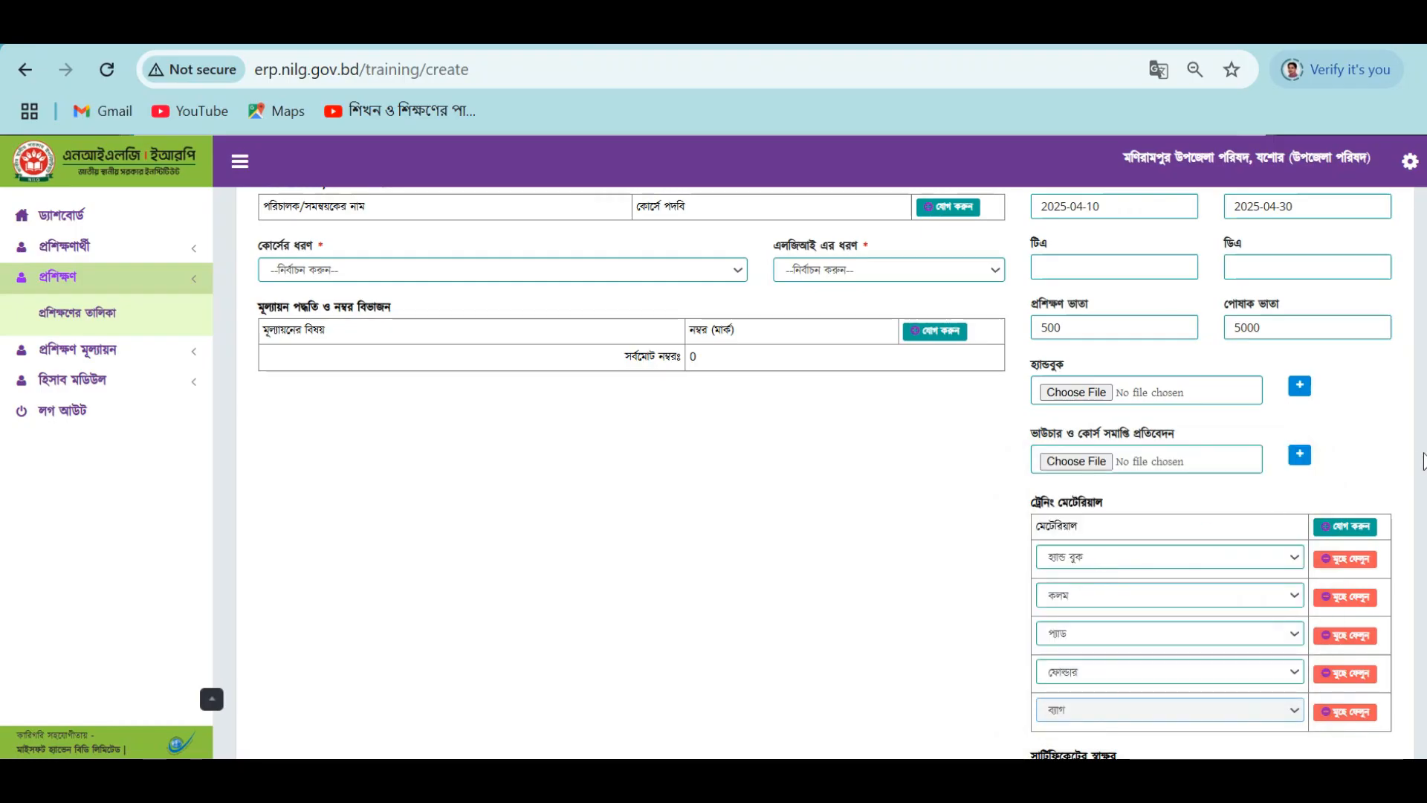
Set the certificate type (সার্টিফিকেটের ধরণ) to সার্টিফিকেট টেমপ্লেট ১ and the funding source (অর্থায়নে) to রাজস্ব.
scroll(1158, 566, "down", 3)
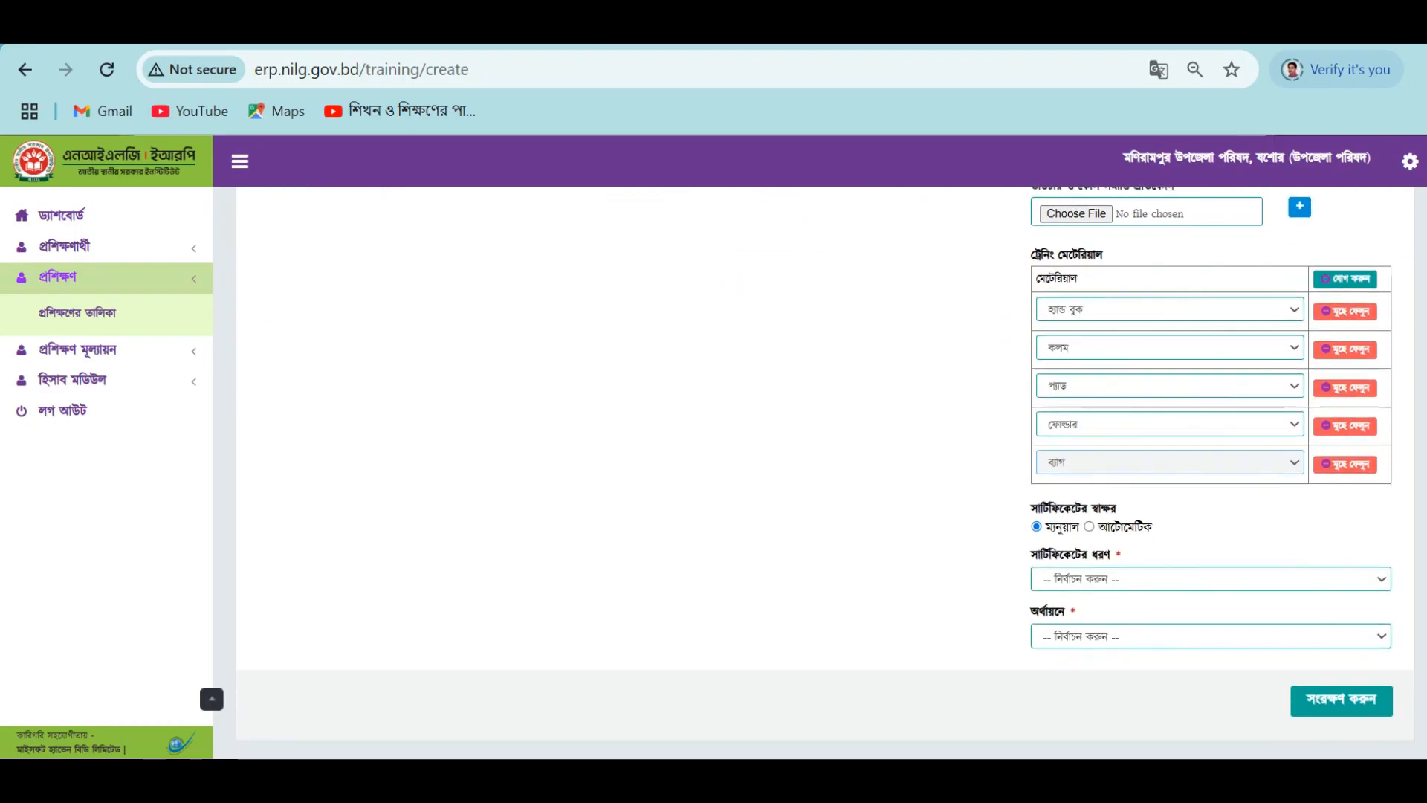
left_click(1381, 584)
left_click(1233, 633)
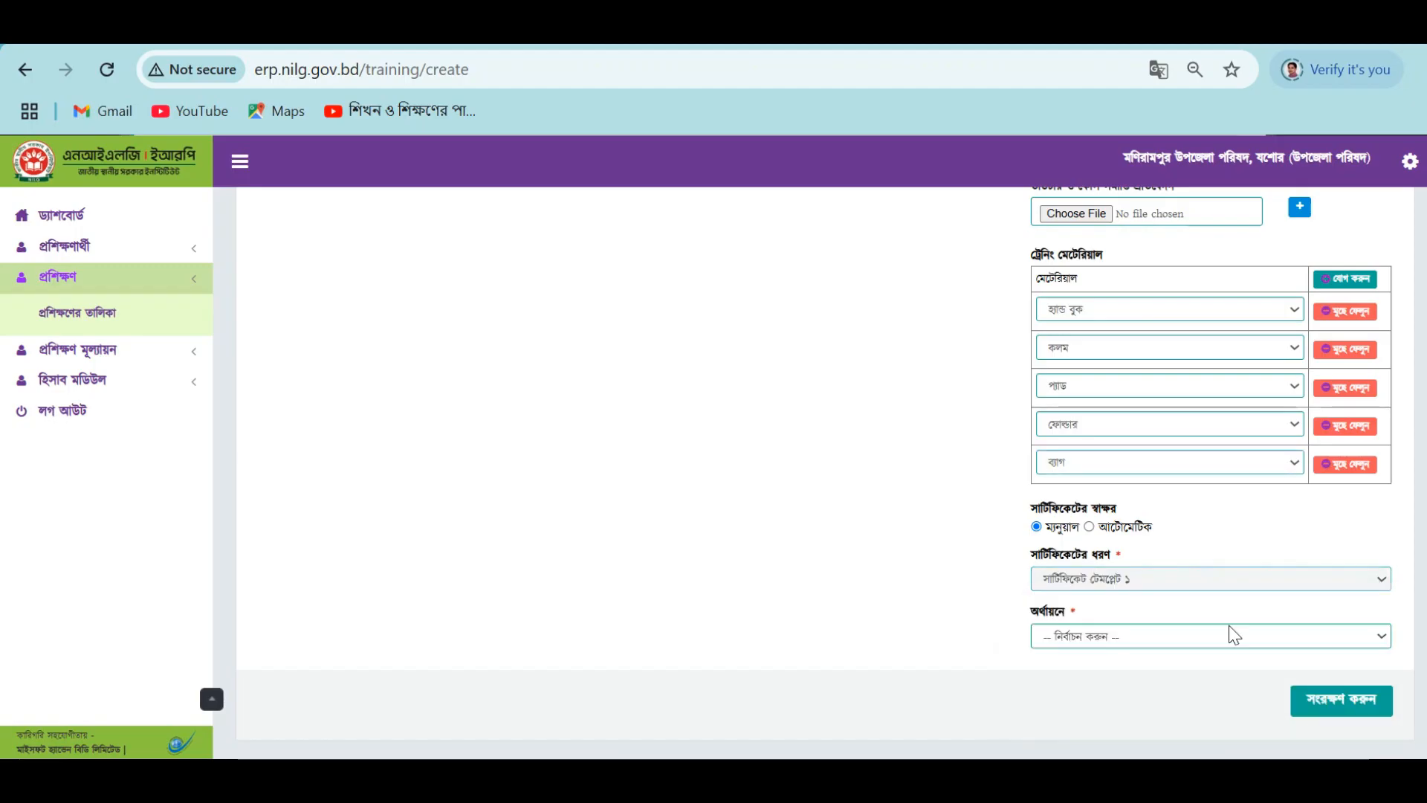
left_click(1239, 639)
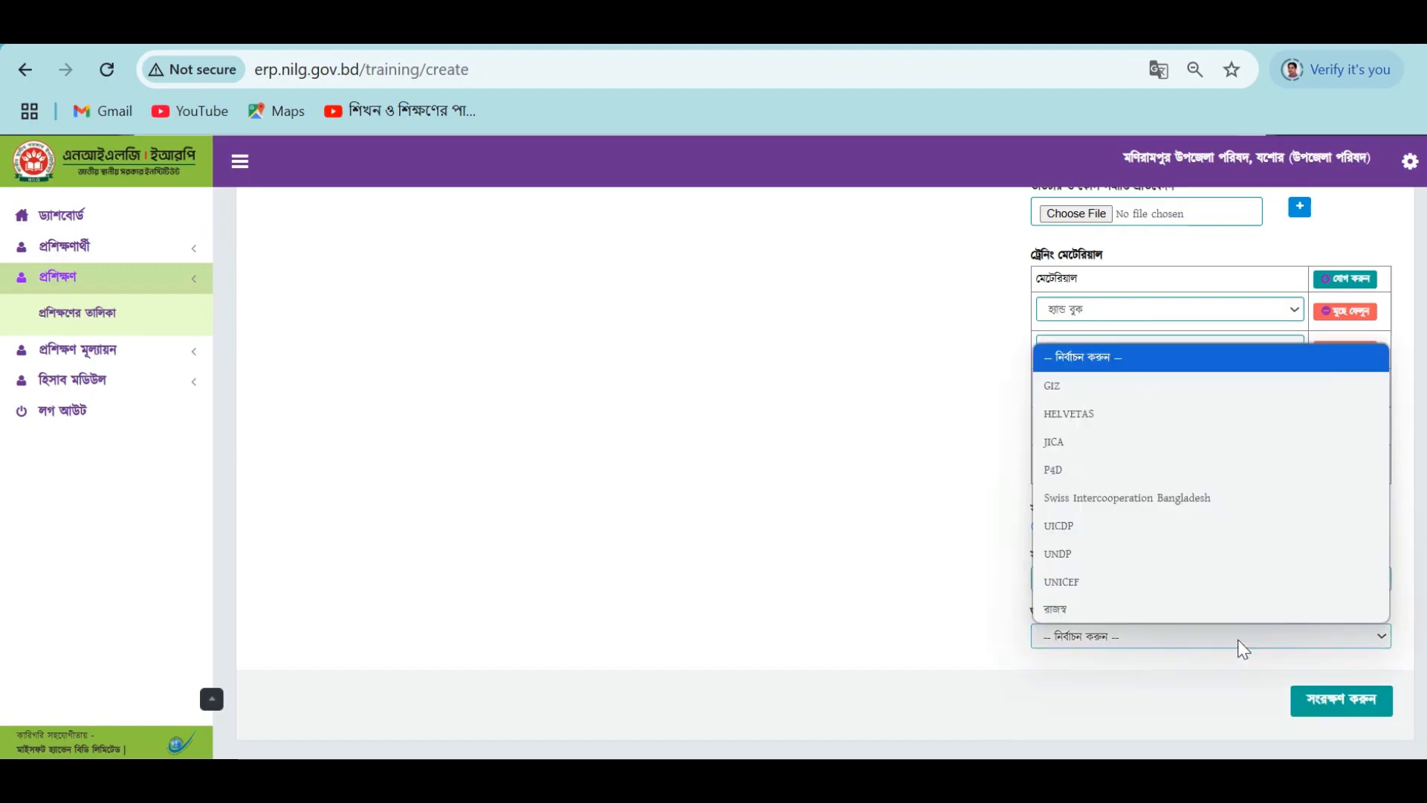
left_click(1141, 611)
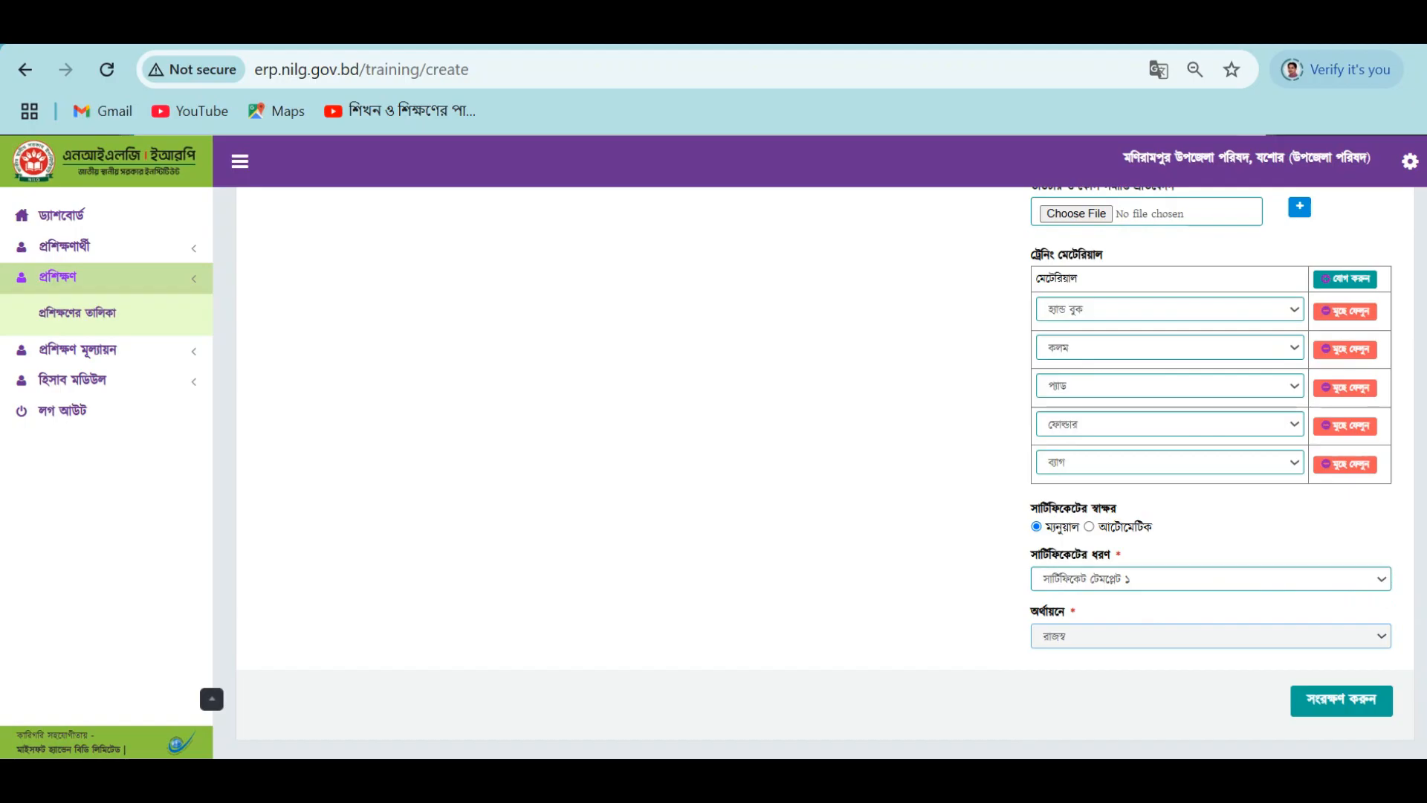
Add a course director/coordinator row, find and select the person by name, and assign the course role কোর্স পরিচালক.
scroll(529, 536, "up", 6)
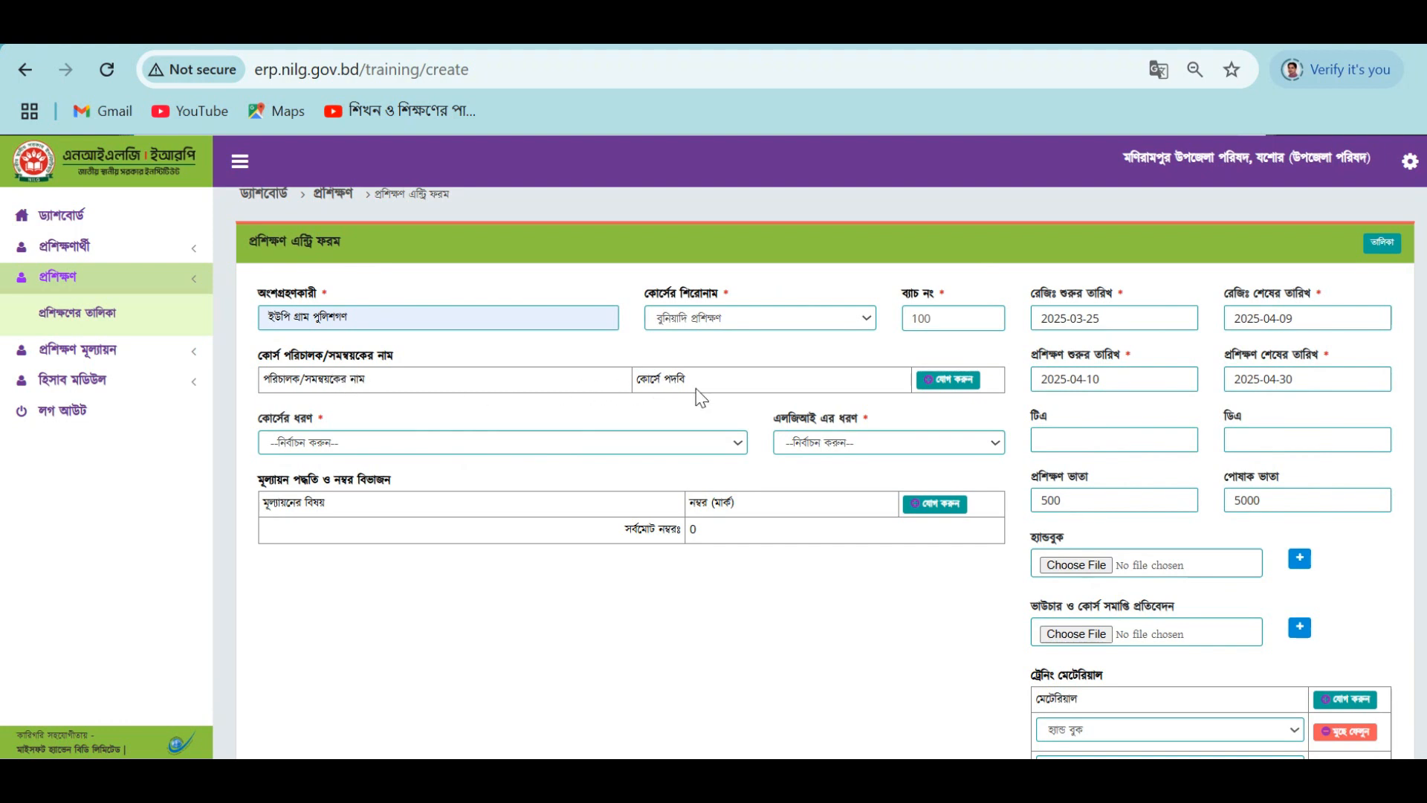
left_click(953, 386)
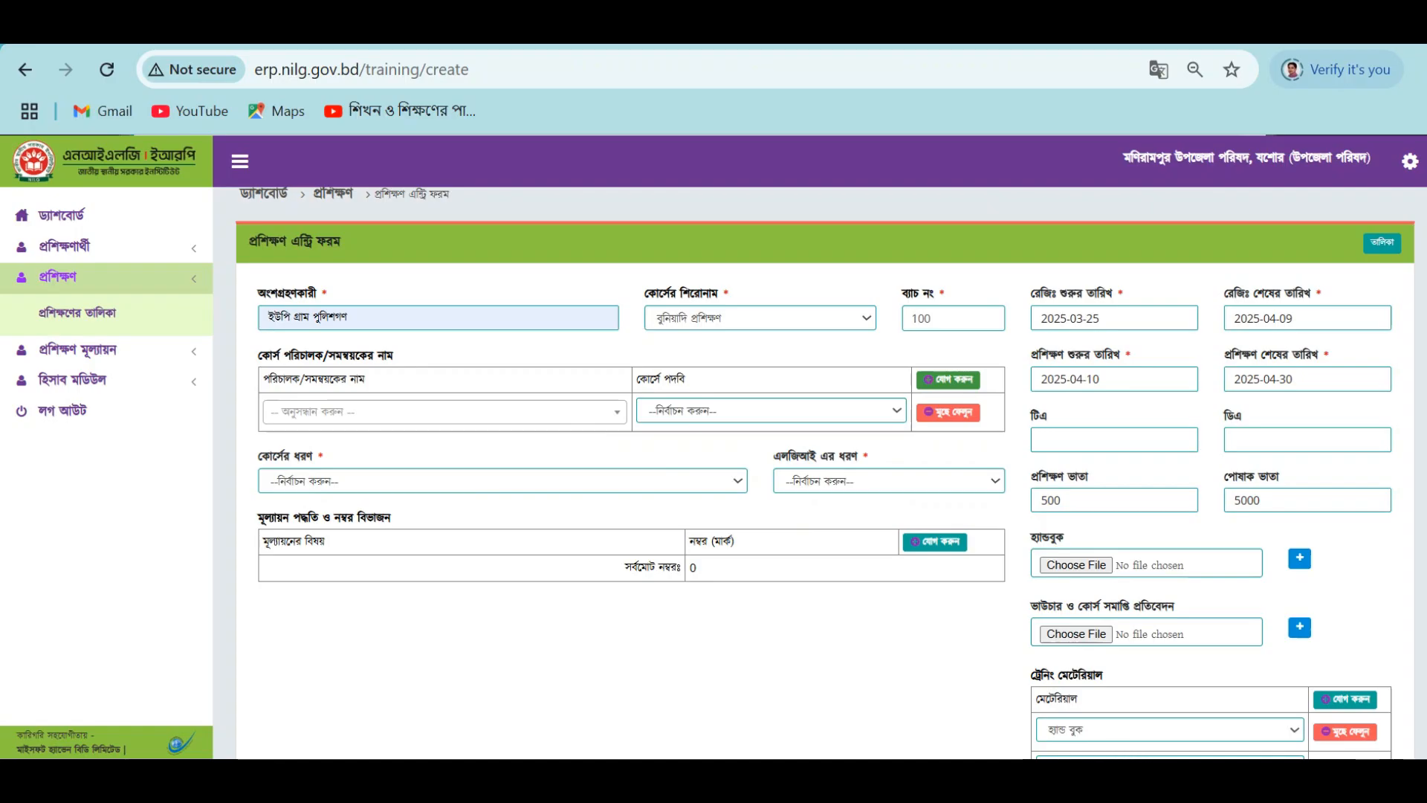
left_click(1215, 777)
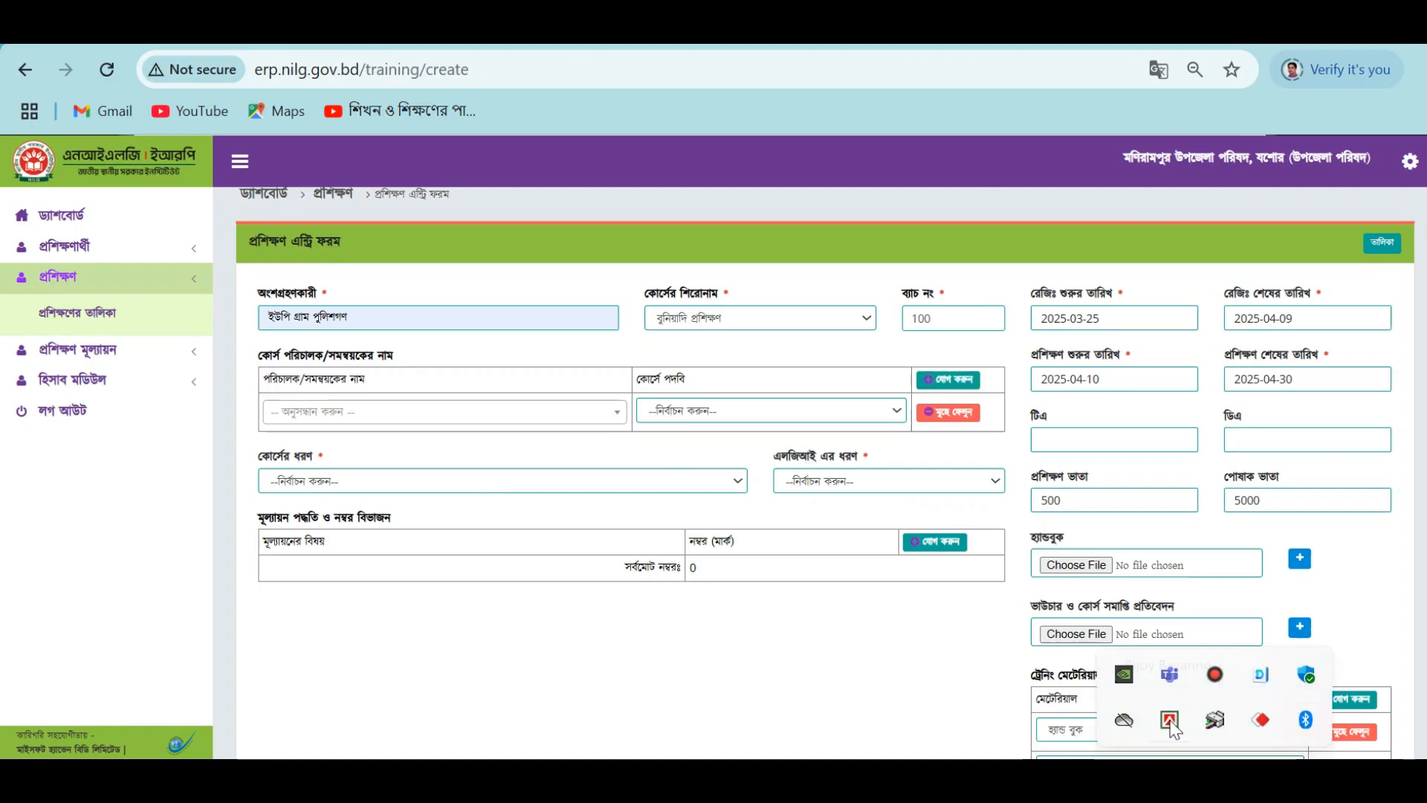
left_click(503, 426)
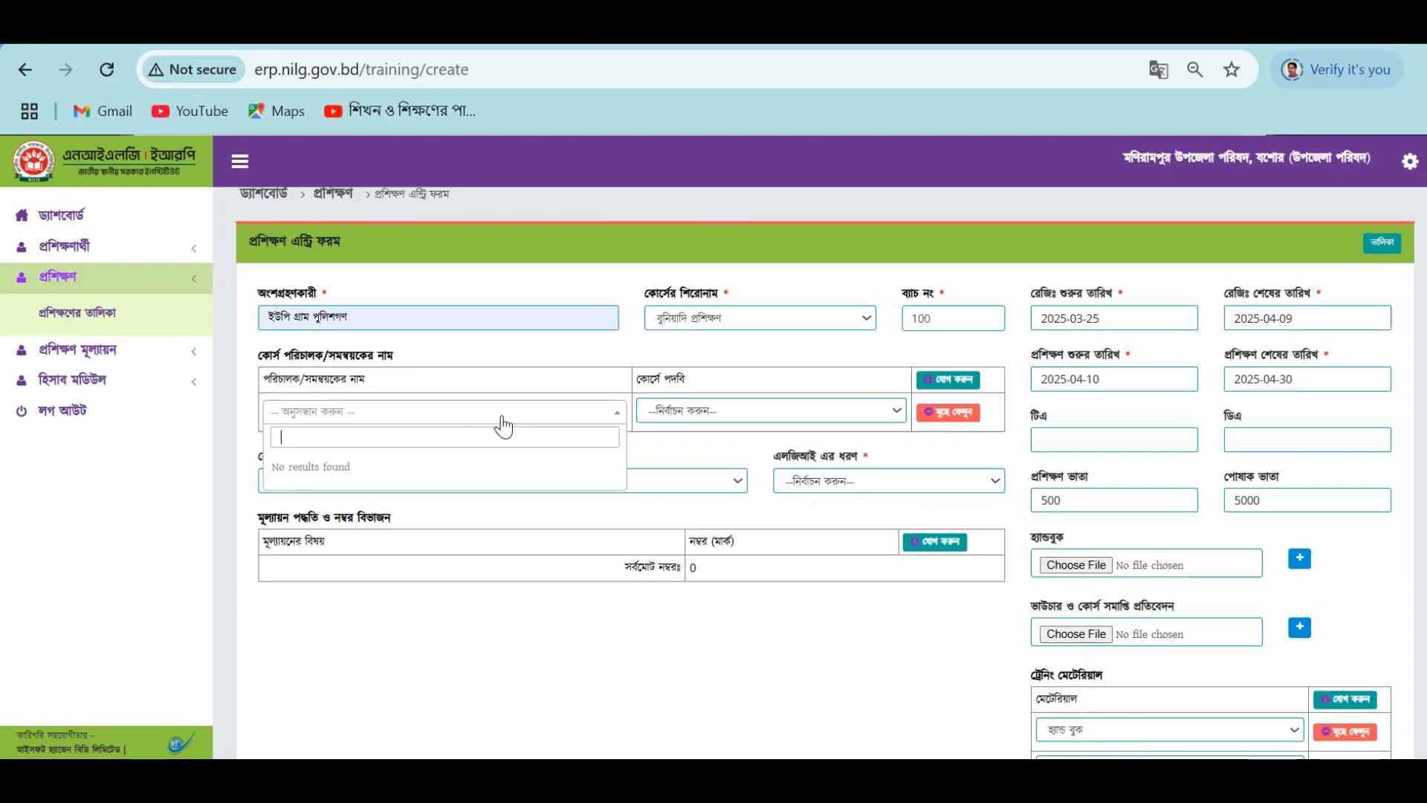
type("নাজিম")
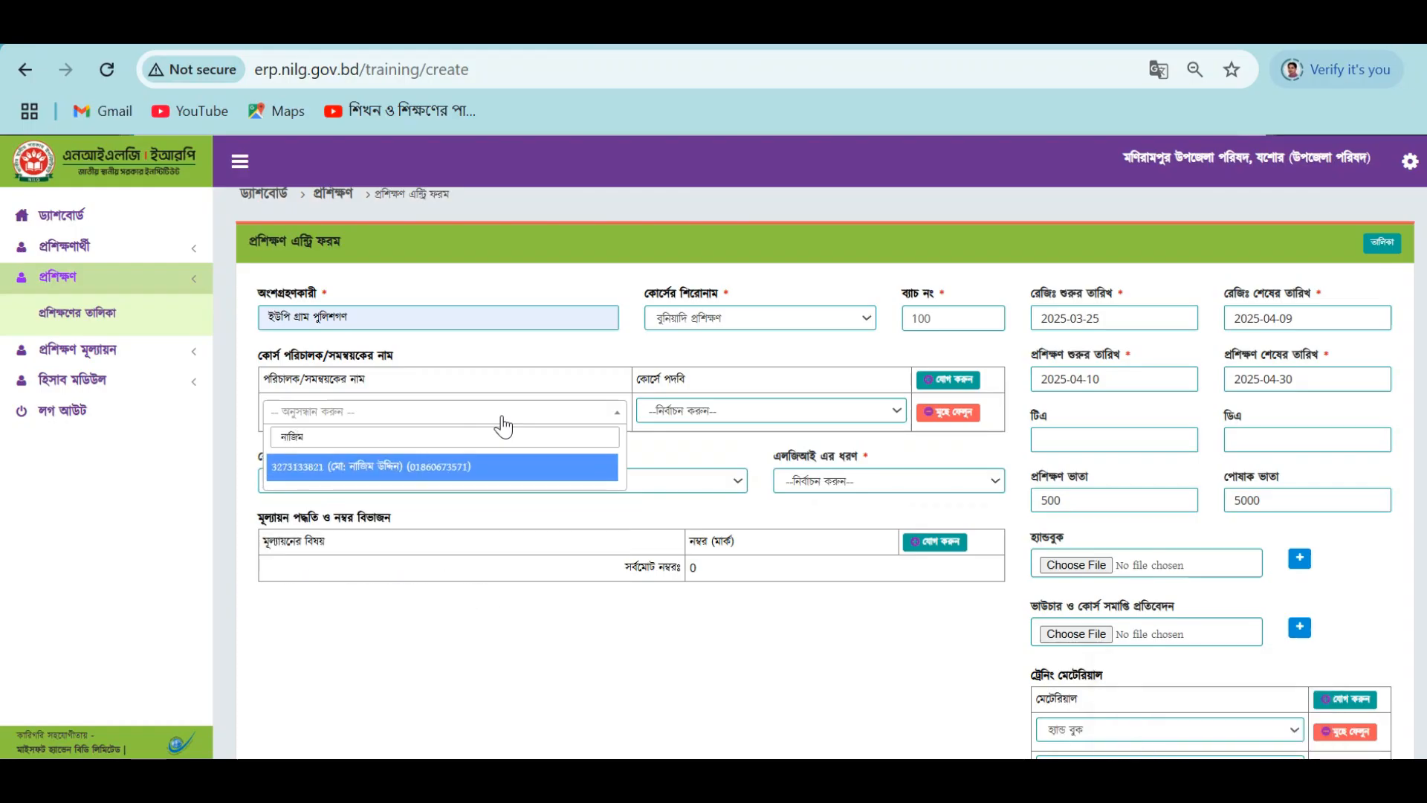
left_click(421, 470)
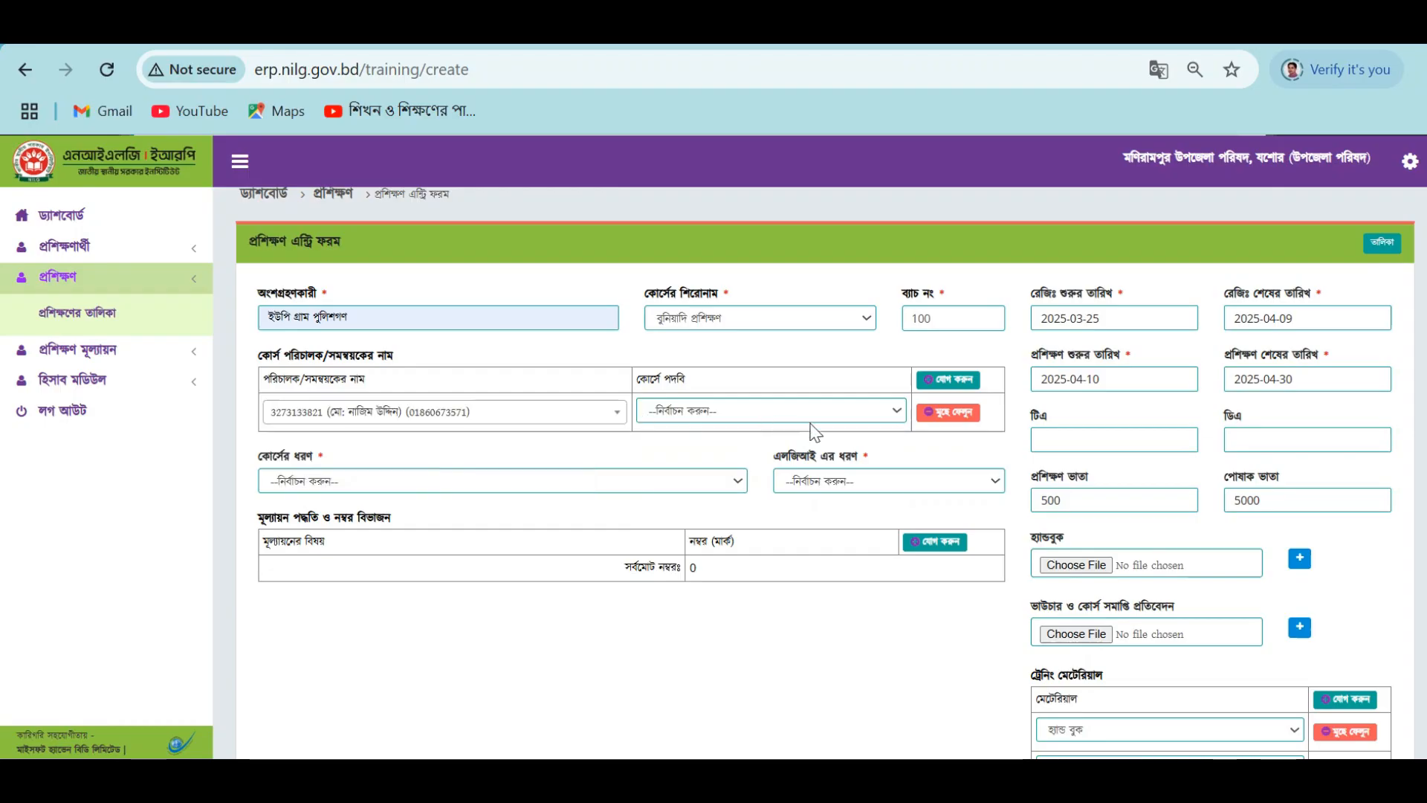
left_click(898, 411)
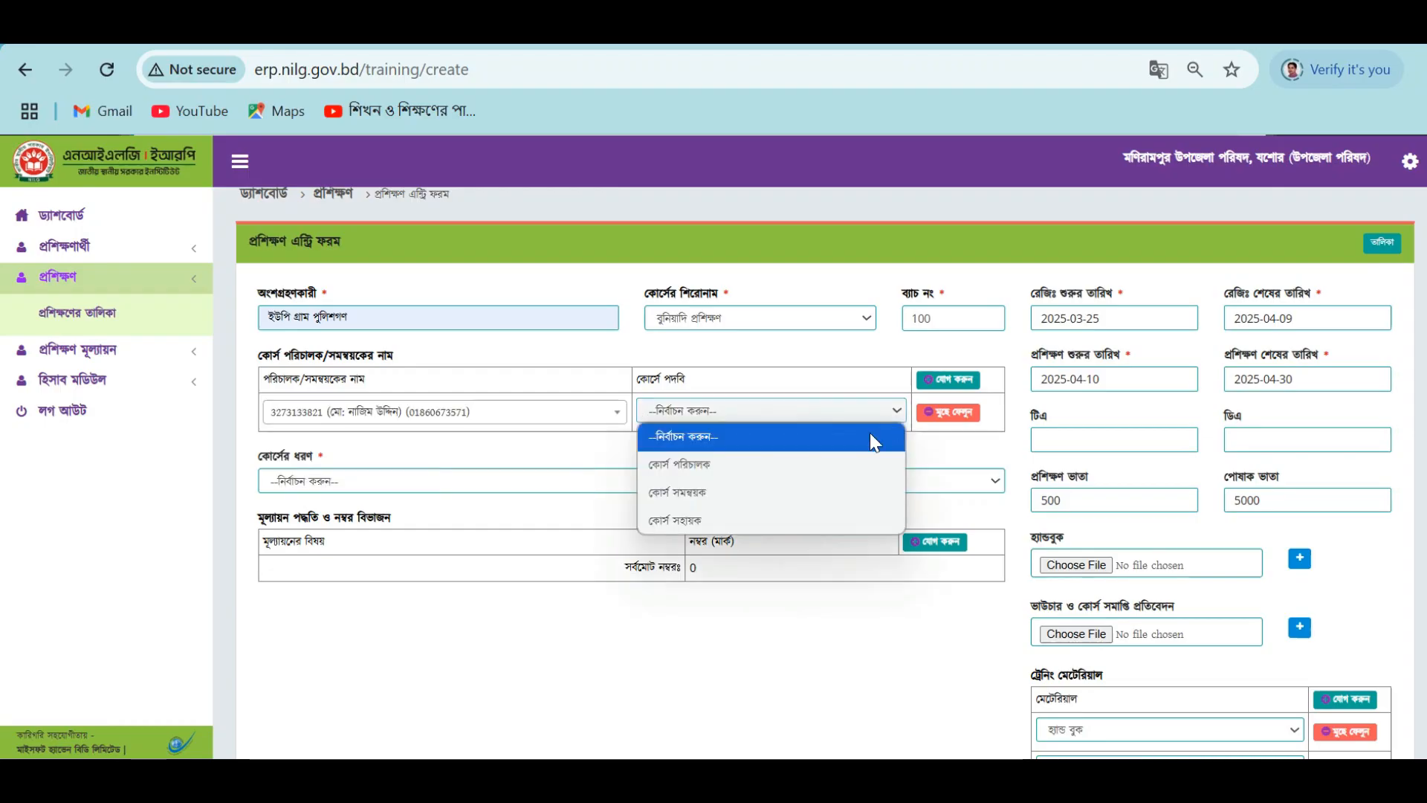
left_click(811, 468)
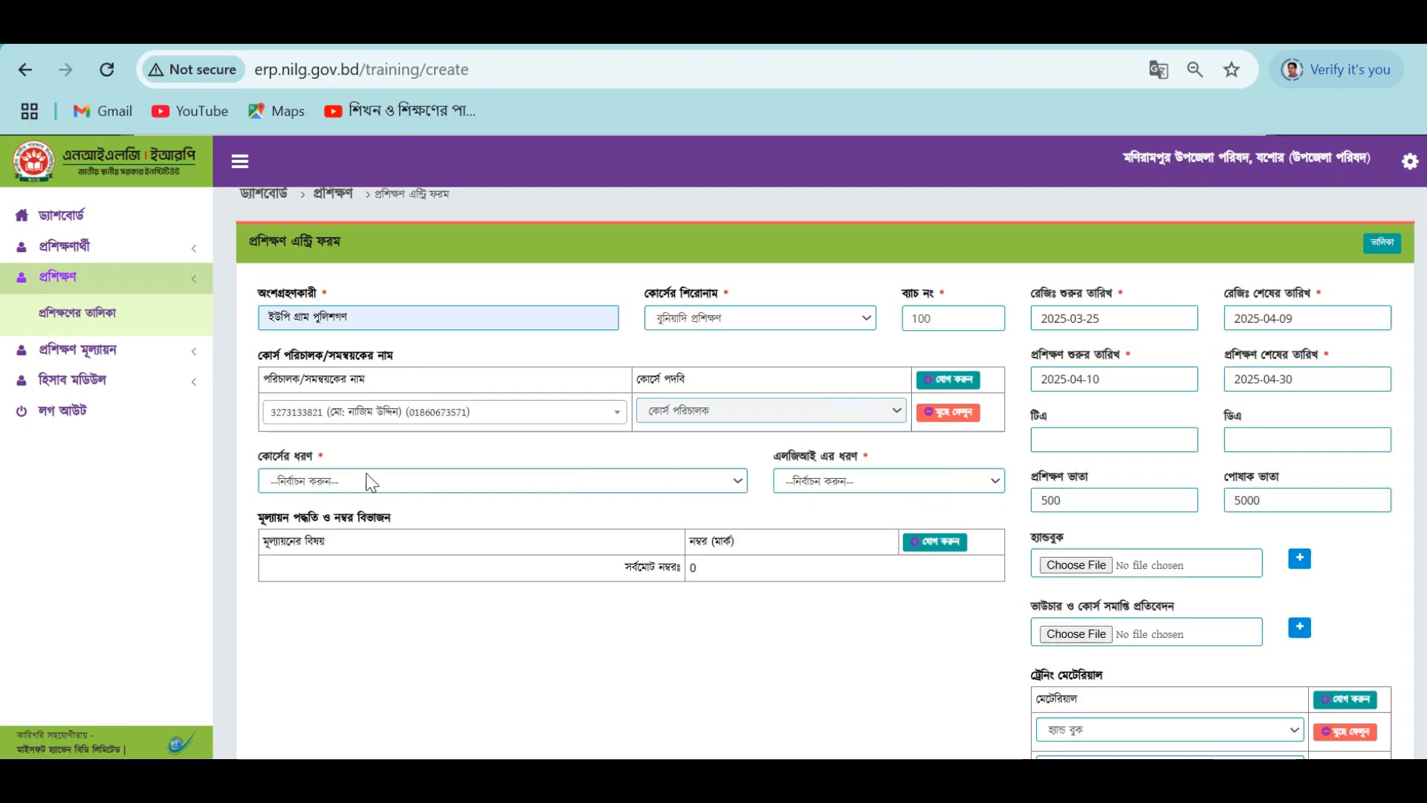
Set the course type (কোর্সের ধরণ) to বুনিয়াদি প্রশিক্ষণ (এফটিসি) and the LGI type (এলজিআই এর ধরণ) to ইউনিয়ন পরিষদ.
left_click(736, 482)
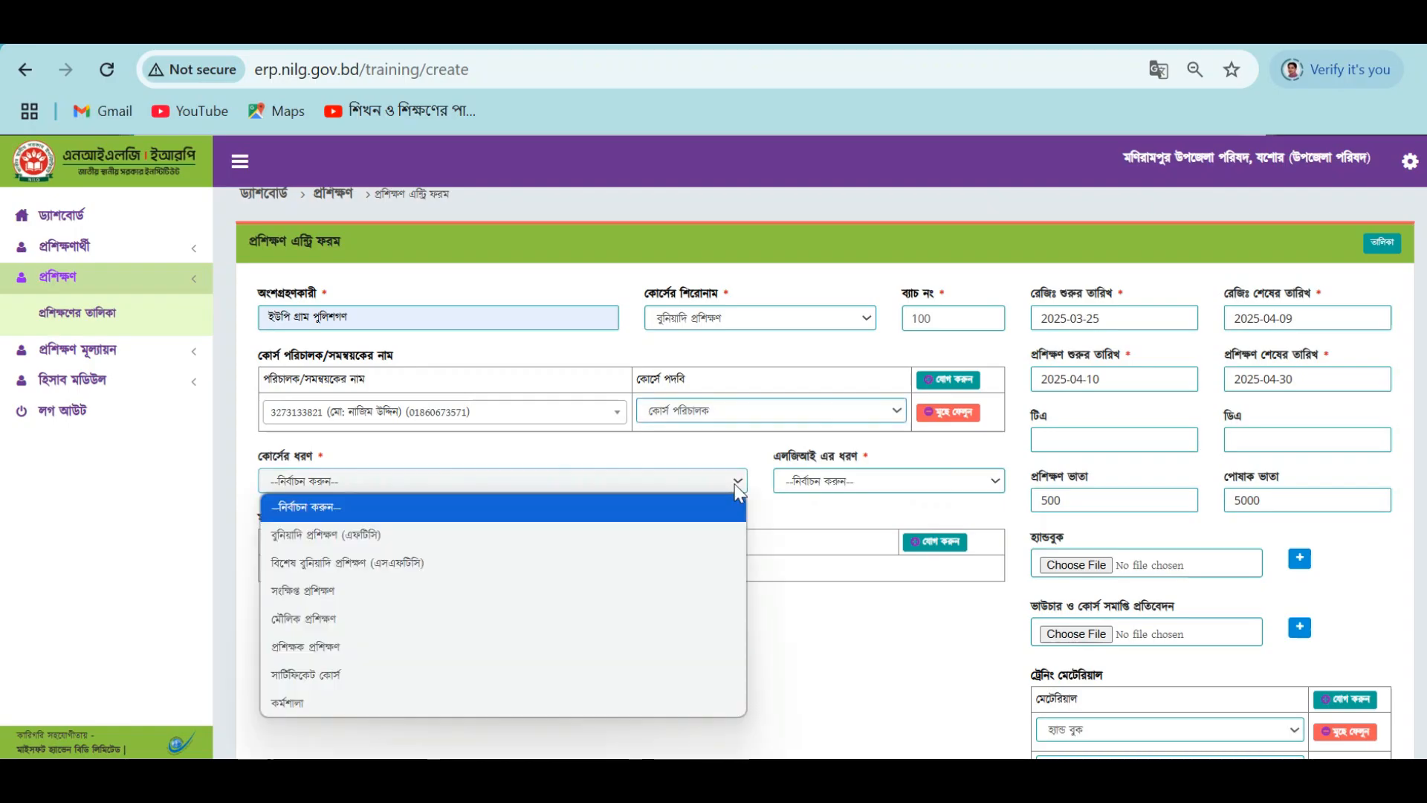
left_click(534, 550)
left_click(991, 482)
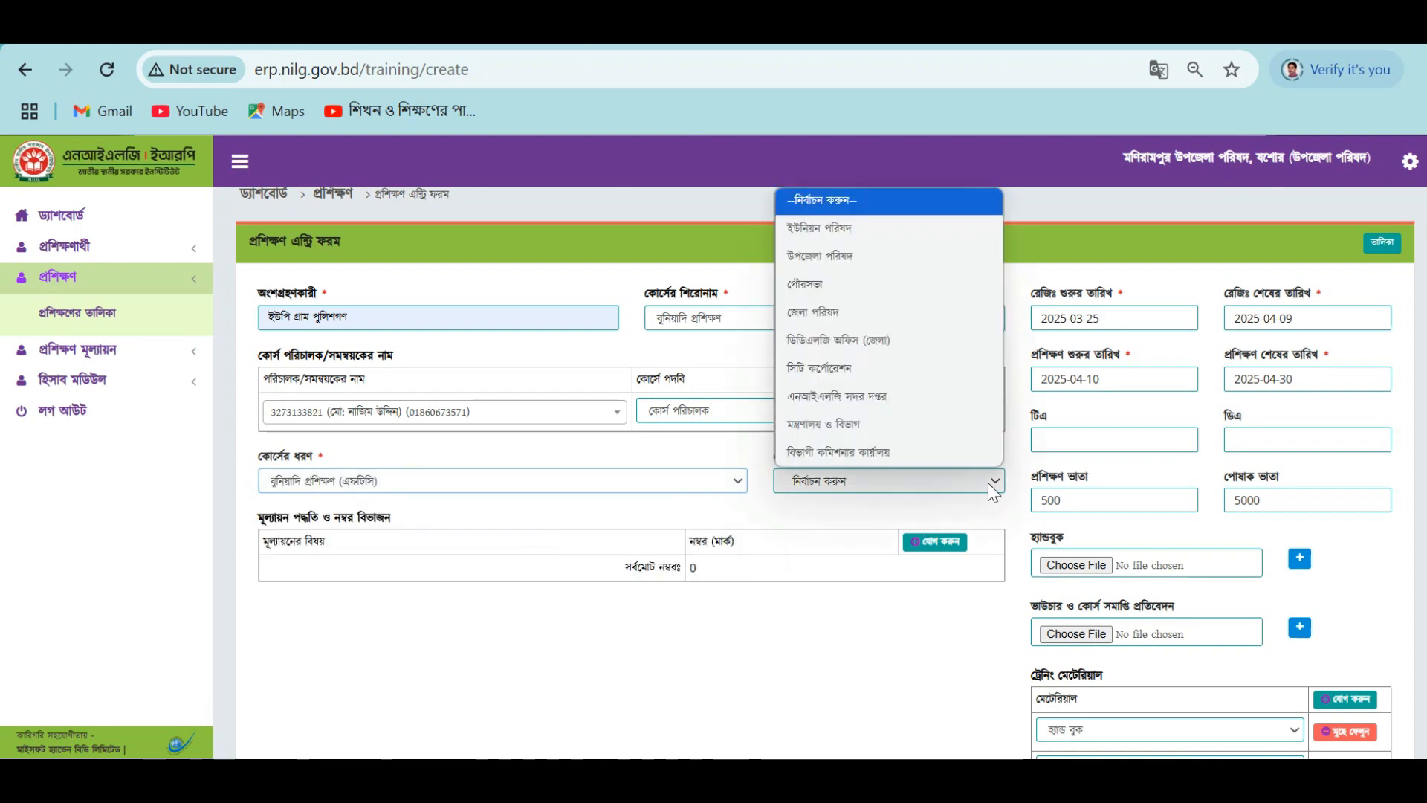
left_click(920, 244)
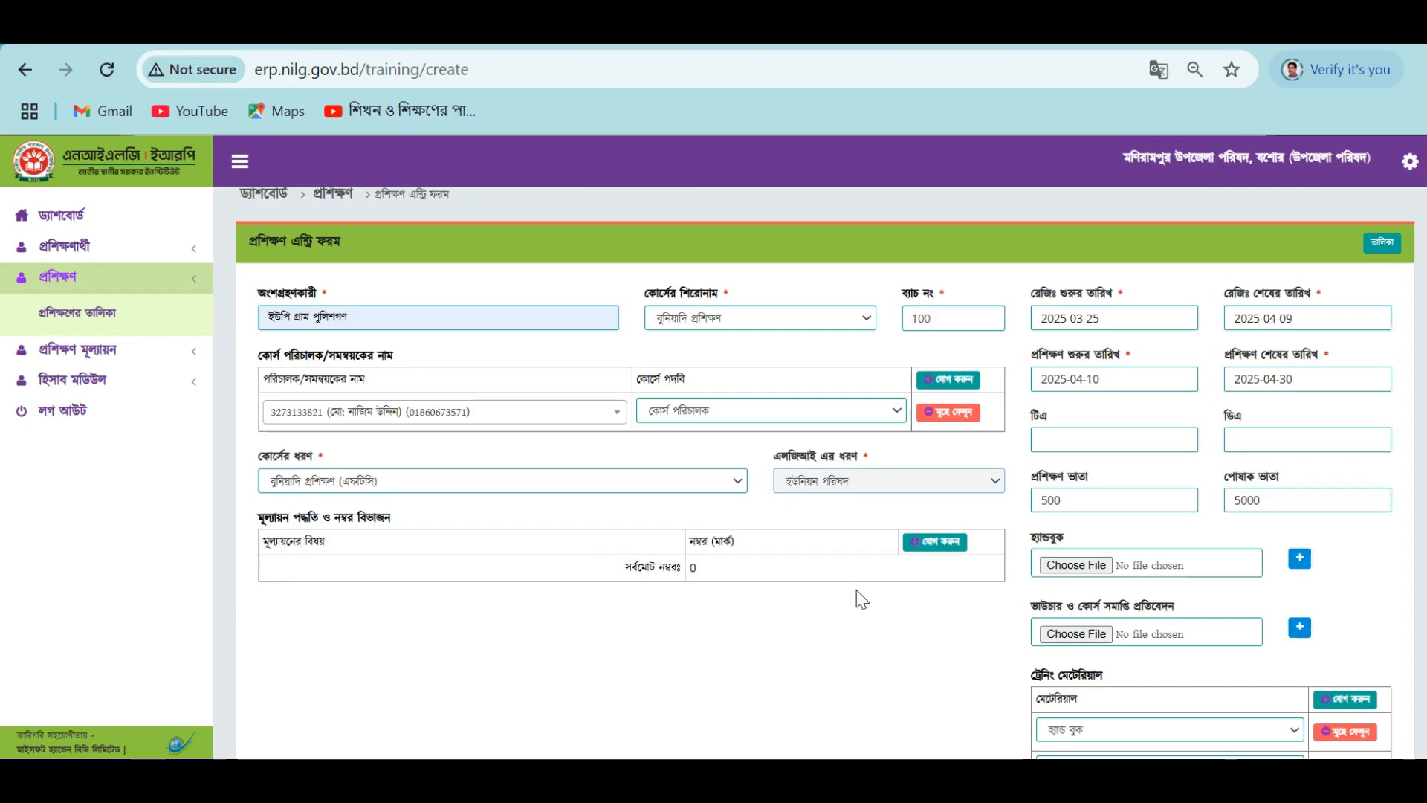
Add an evaluation row for প্রশিক্ষণ পূর্ব and give it 45 marks.
left_click(947, 543)
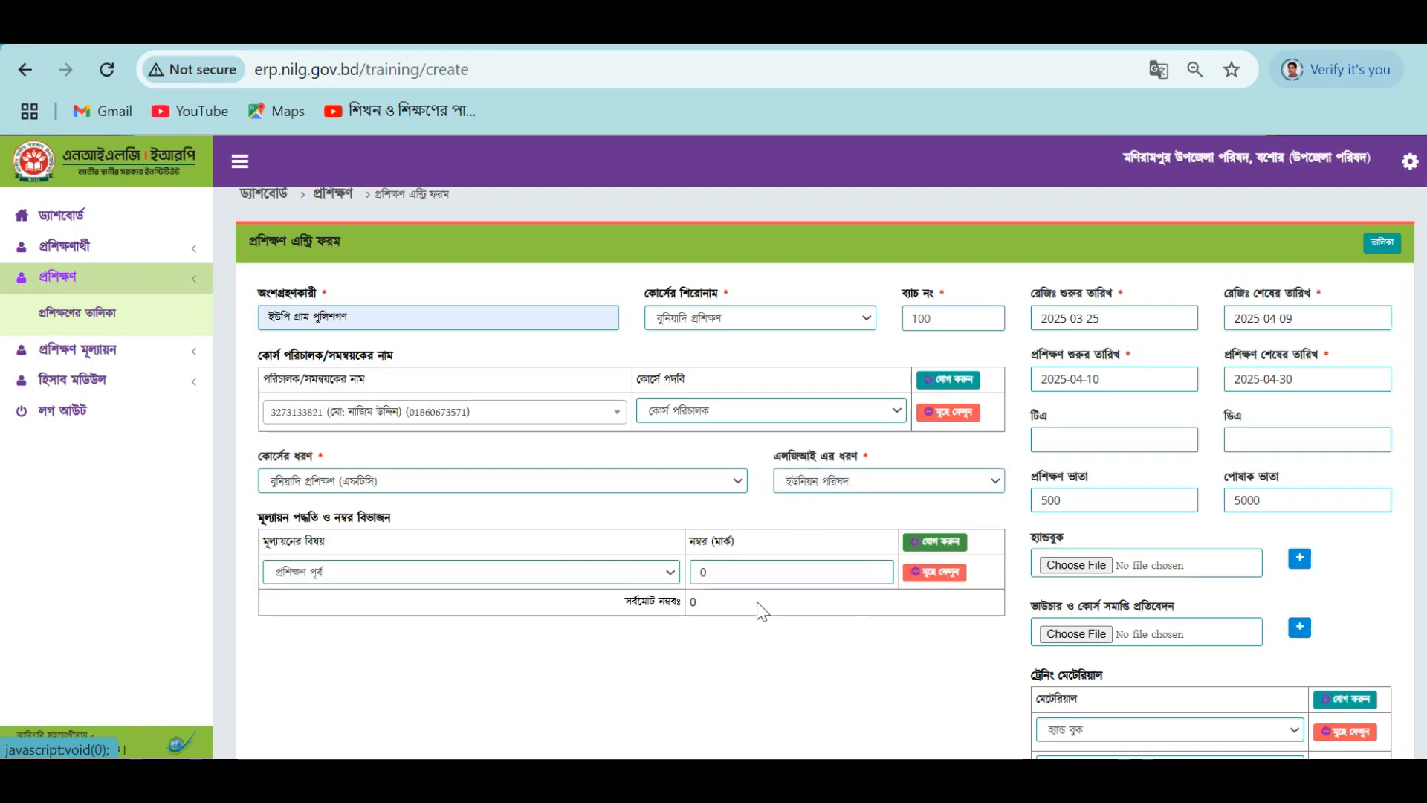
double_click(740, 573)
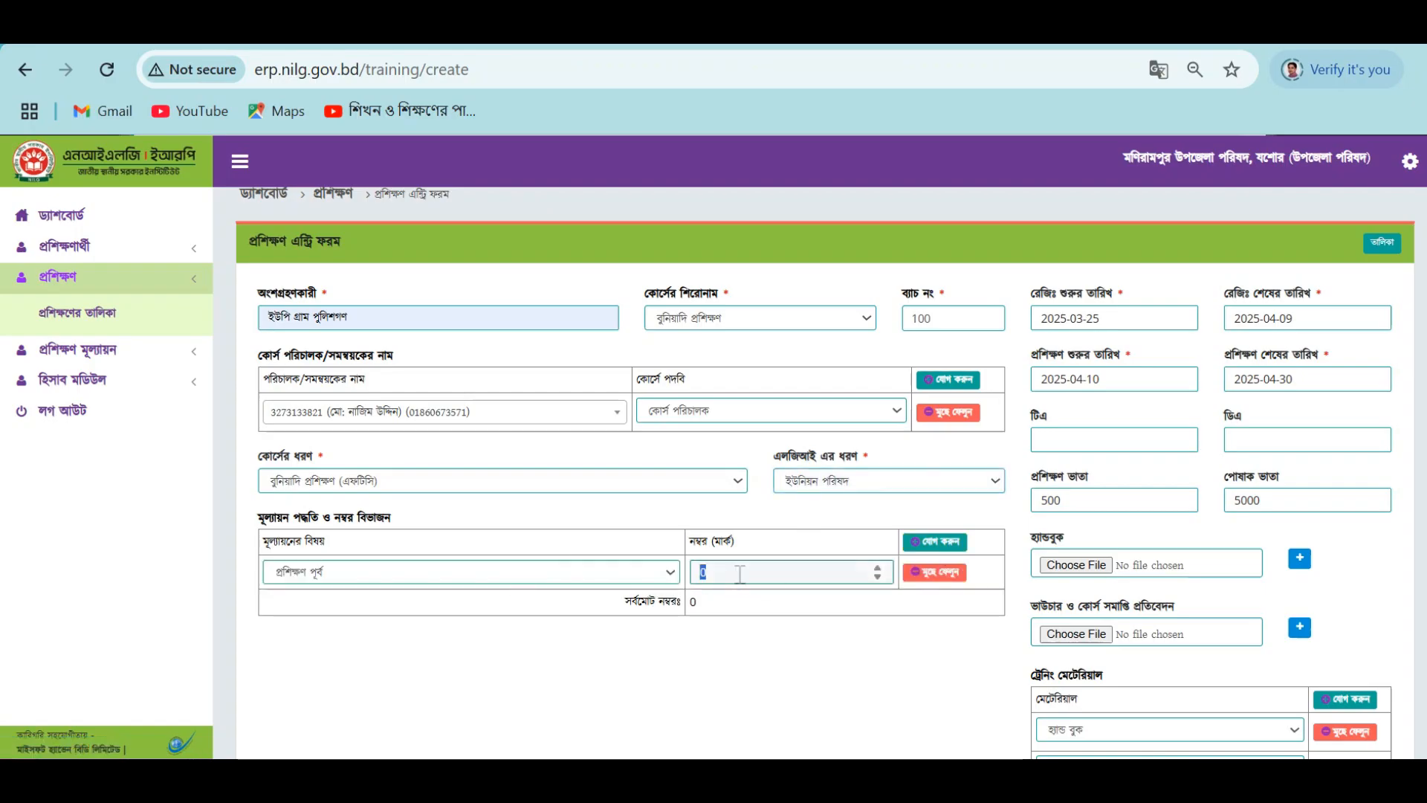
key("BackSpace")
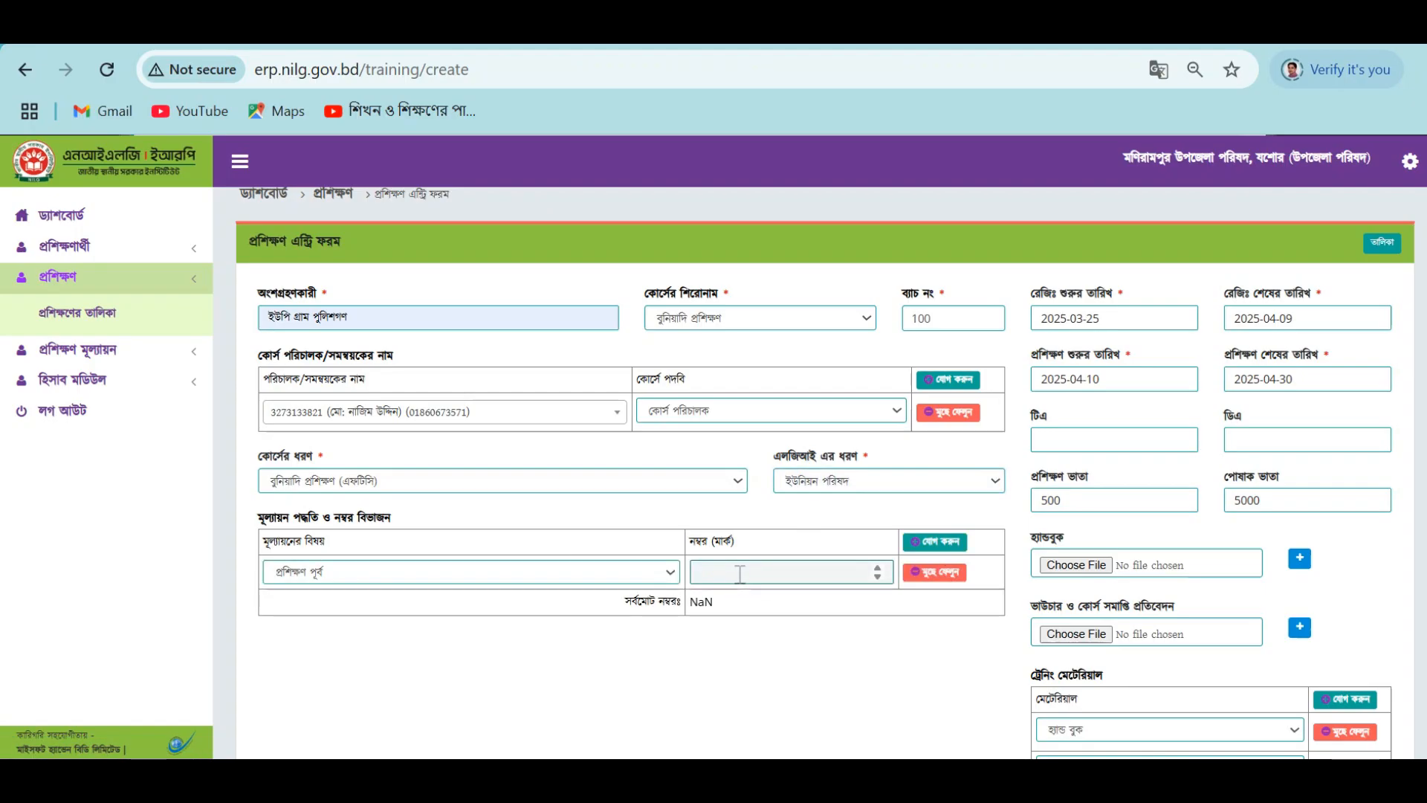
left_click(1215, 777)
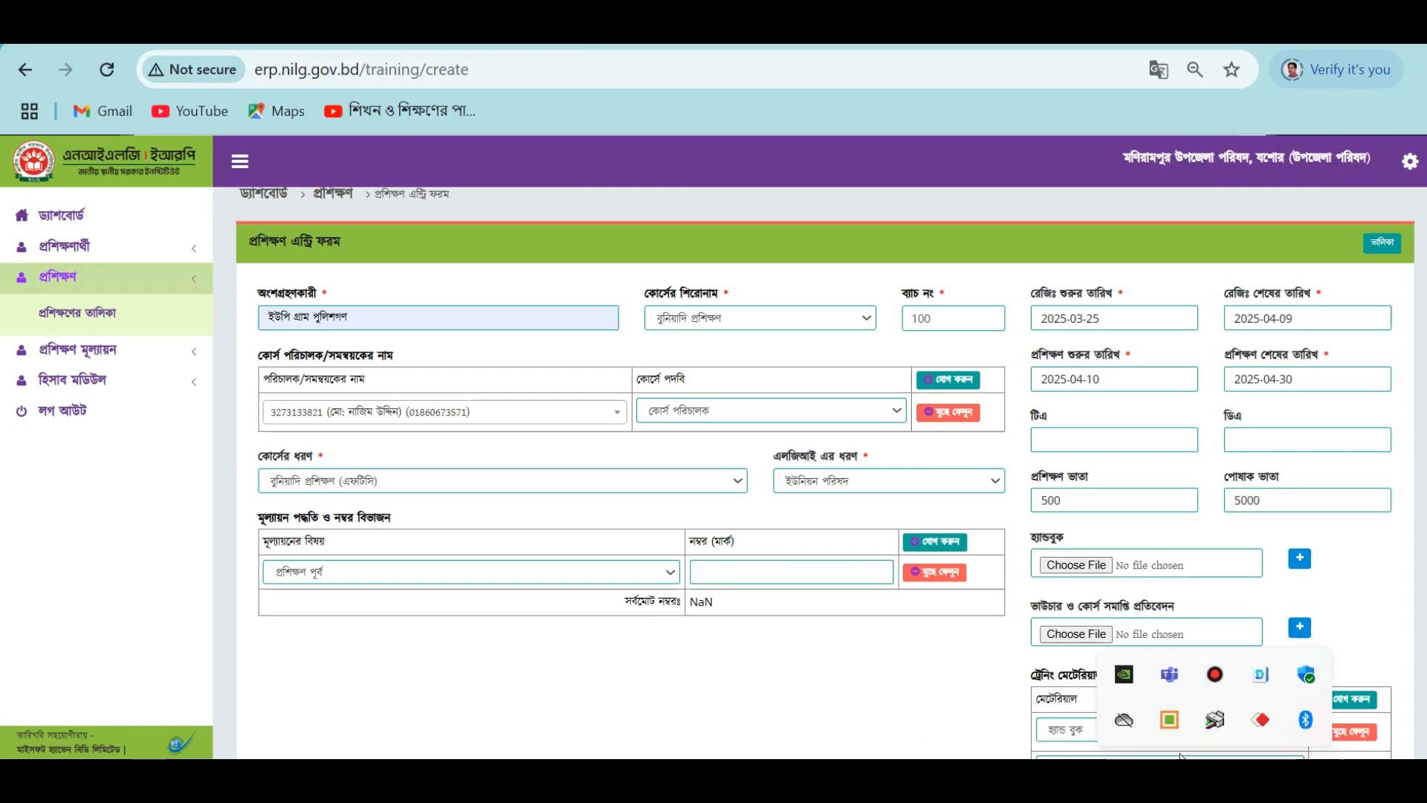
left_click(1175, 720)
left_click(833, 573)
type("45")
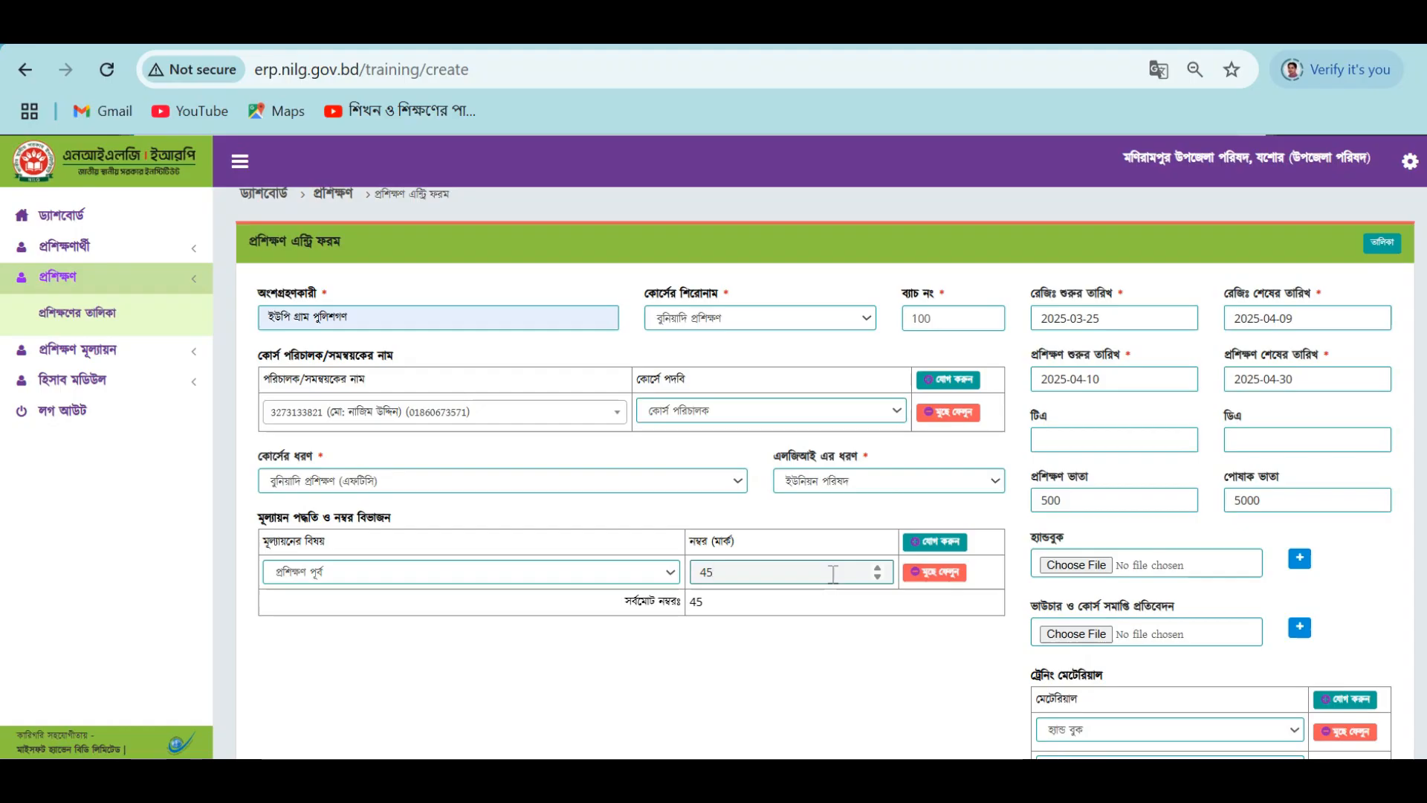
Add a second evaluation row, set its subject to প্রশিক্ষণ পরবর্তী and give it 45 marks.
left_click(948, 547)
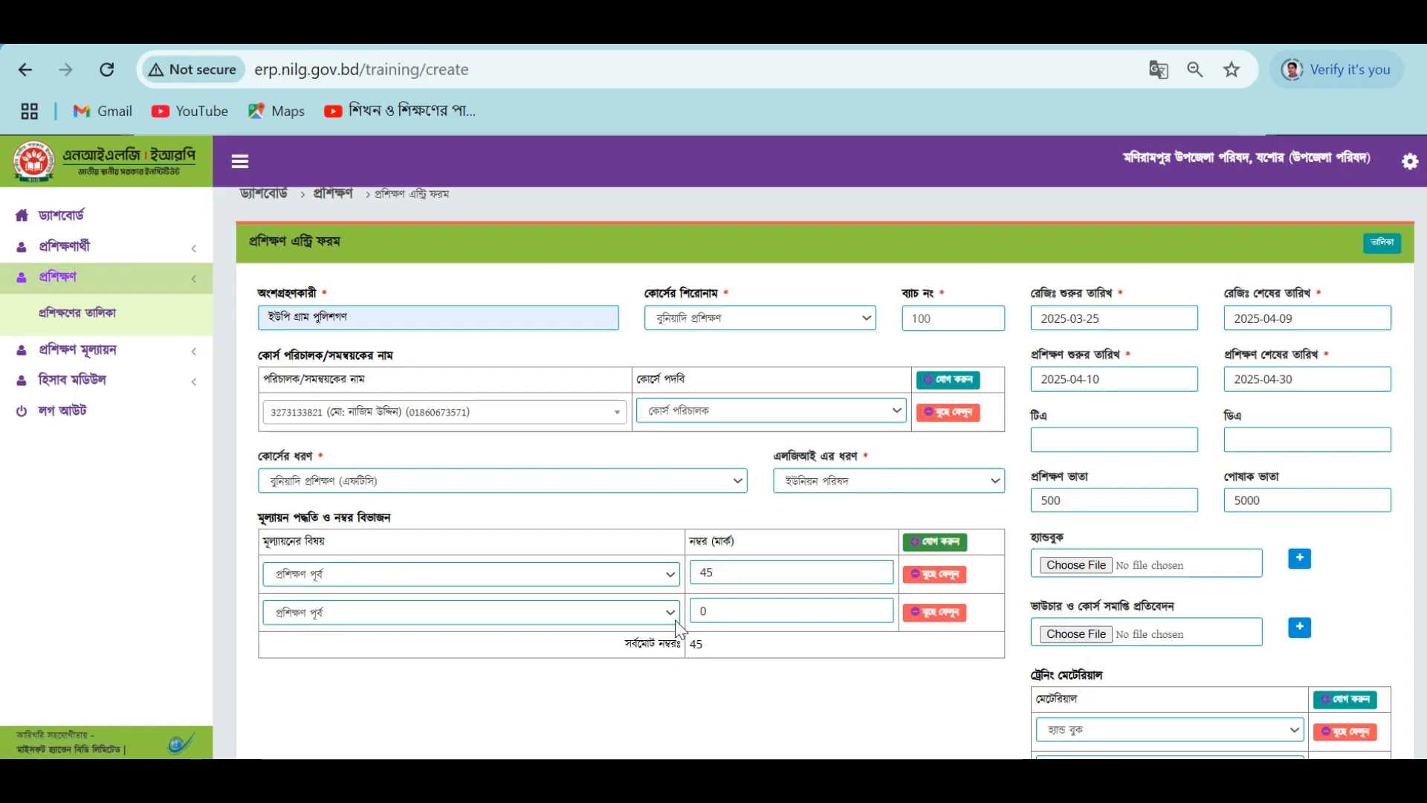
left_click(671, 615)
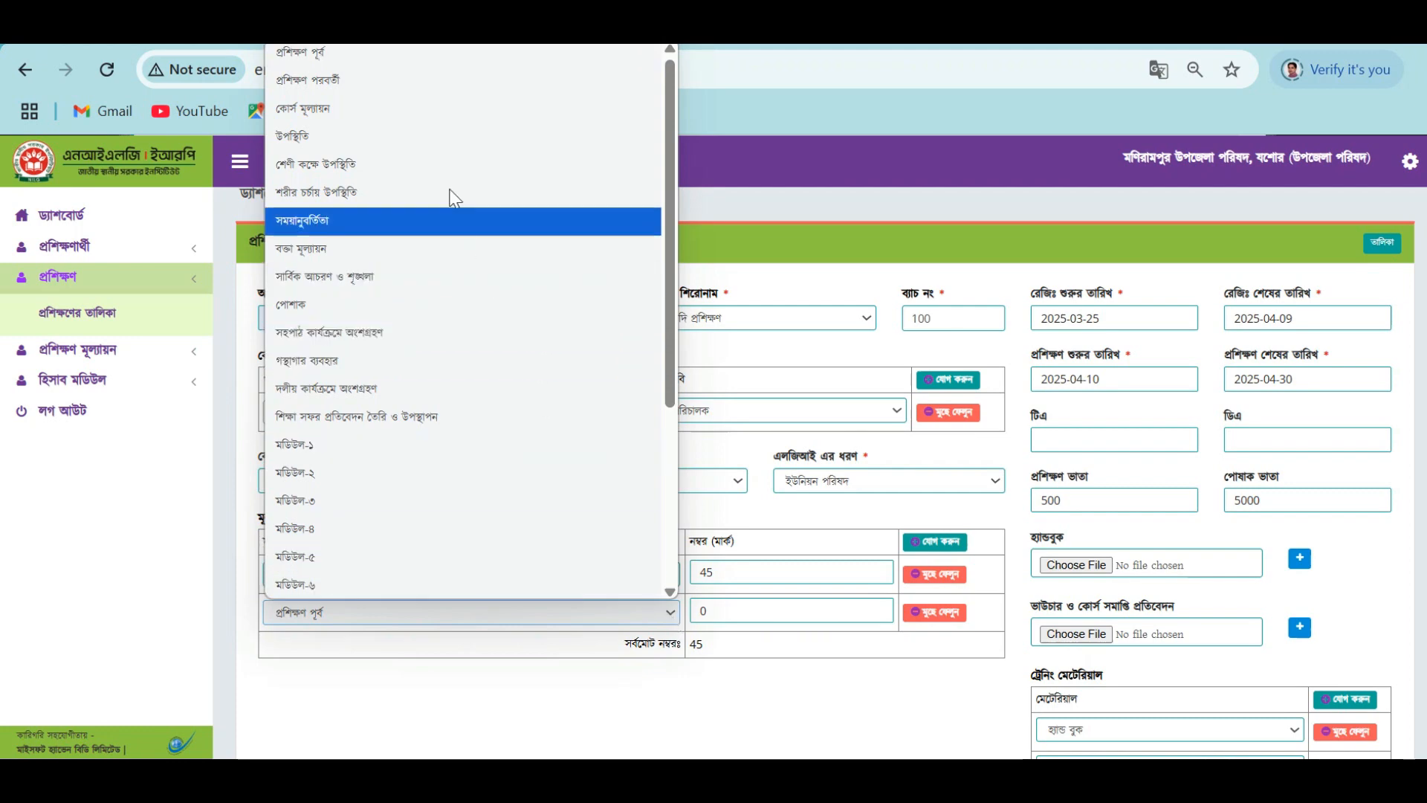
left_click(440, 83)
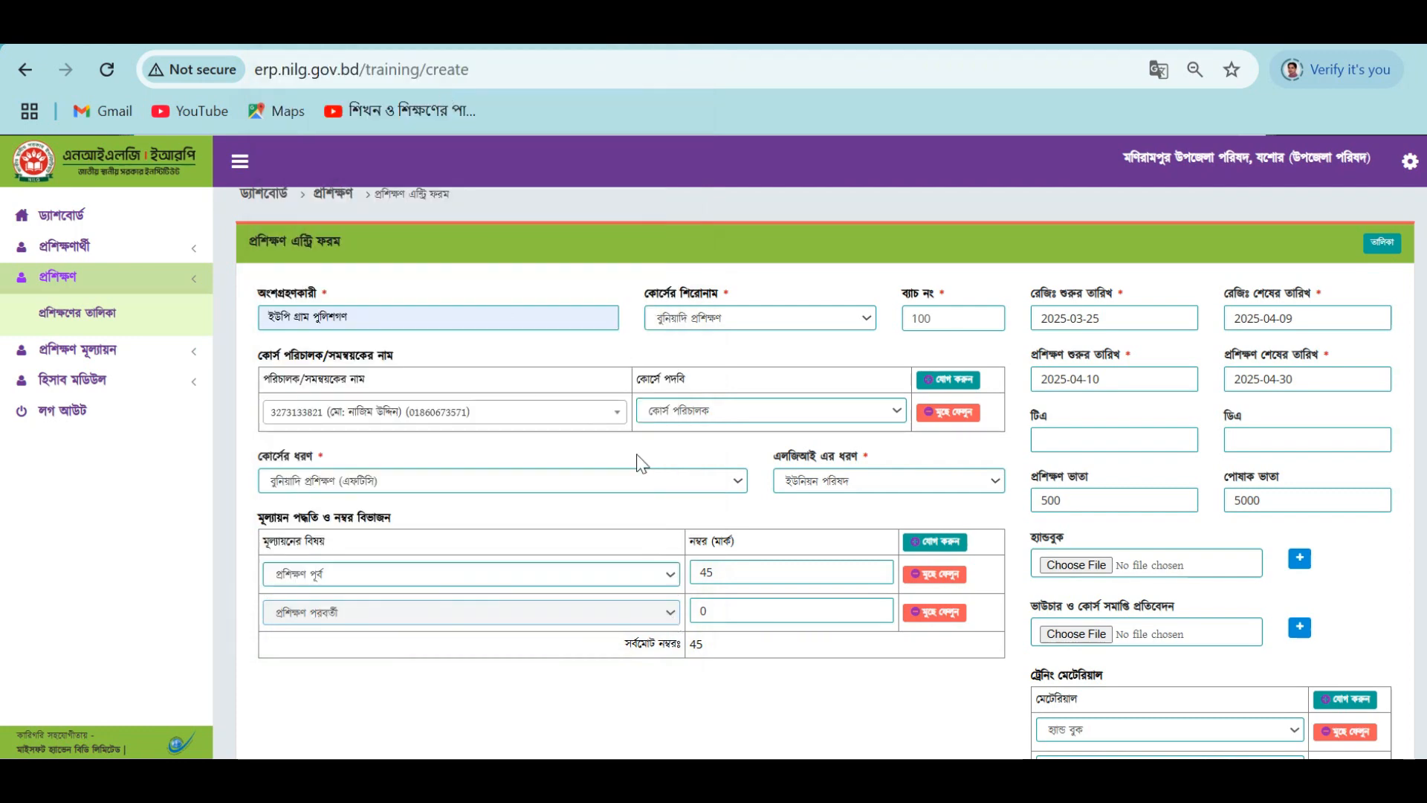
double_click(737, 611)
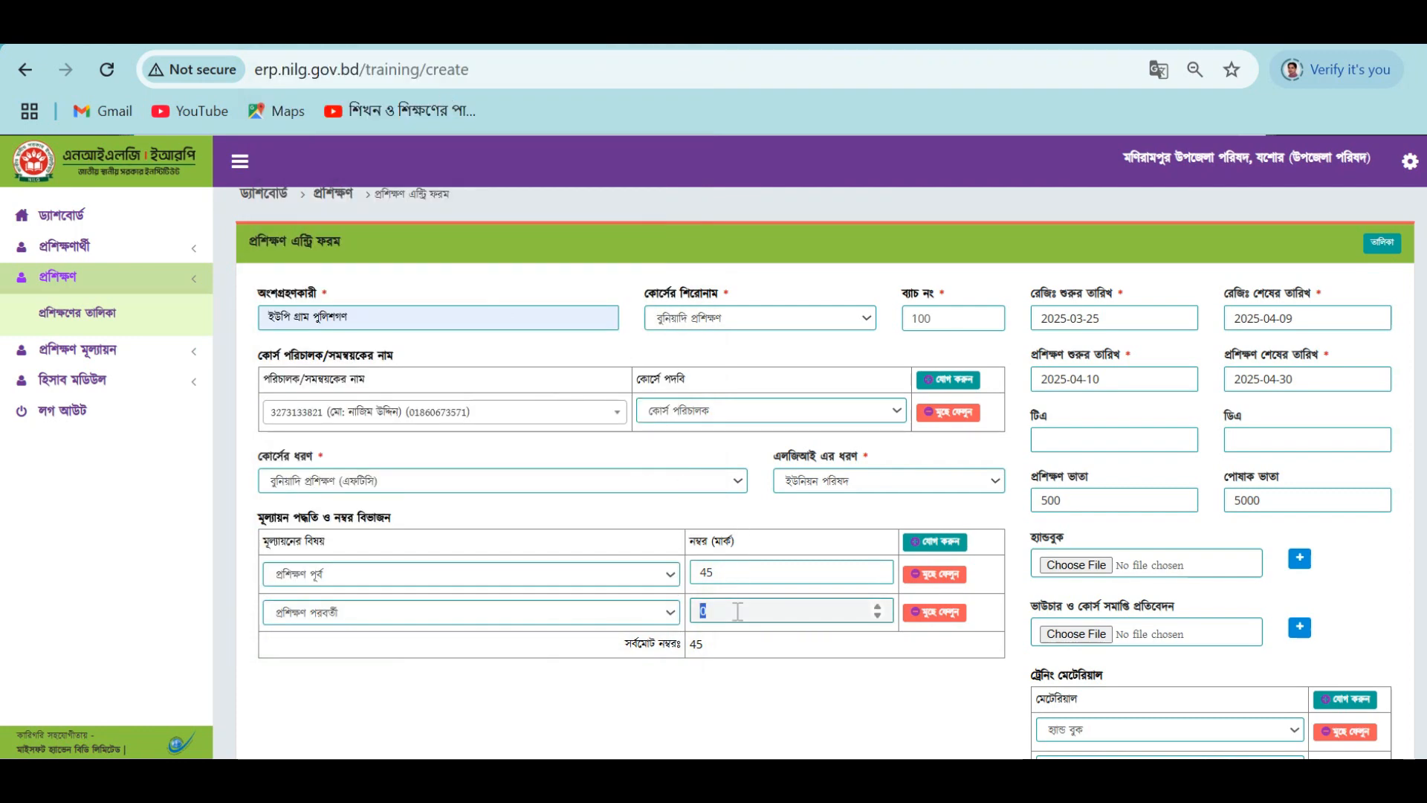
type("45")
Add a third evaluation row, set its subject to মডিউল-১ and give it 50 marks.
left_click(943, 542)
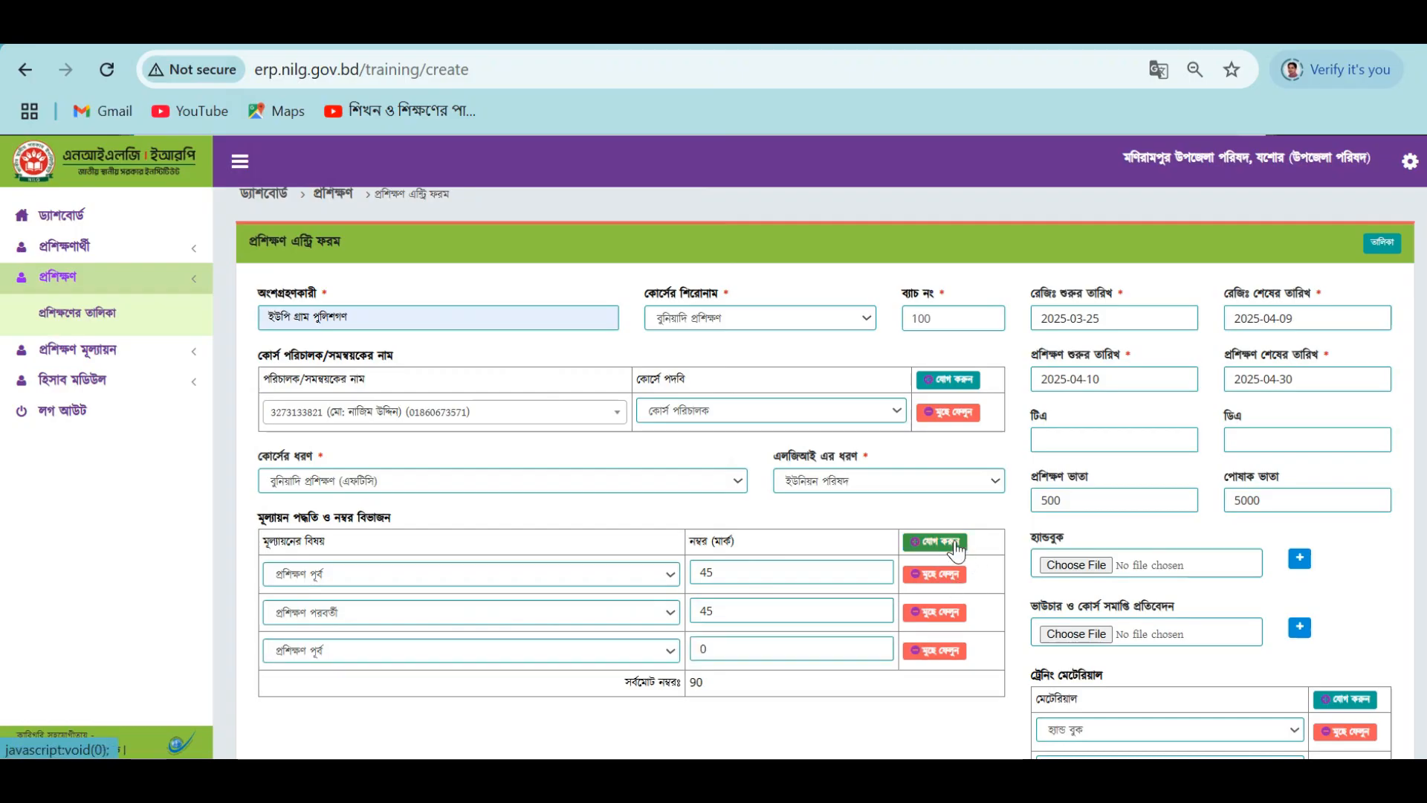
left_click(672, 652)
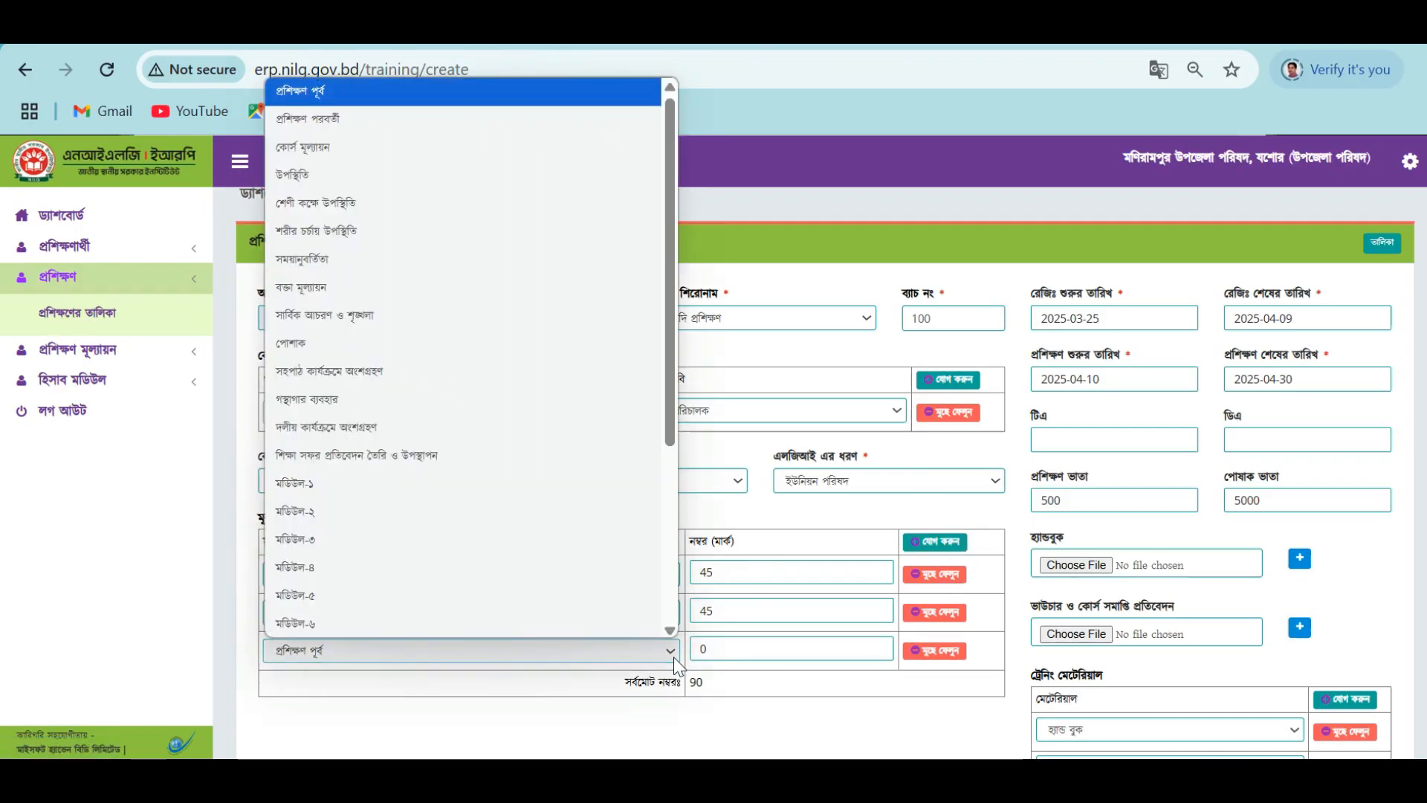
left_click(398, 484)
left_click(729, 649)
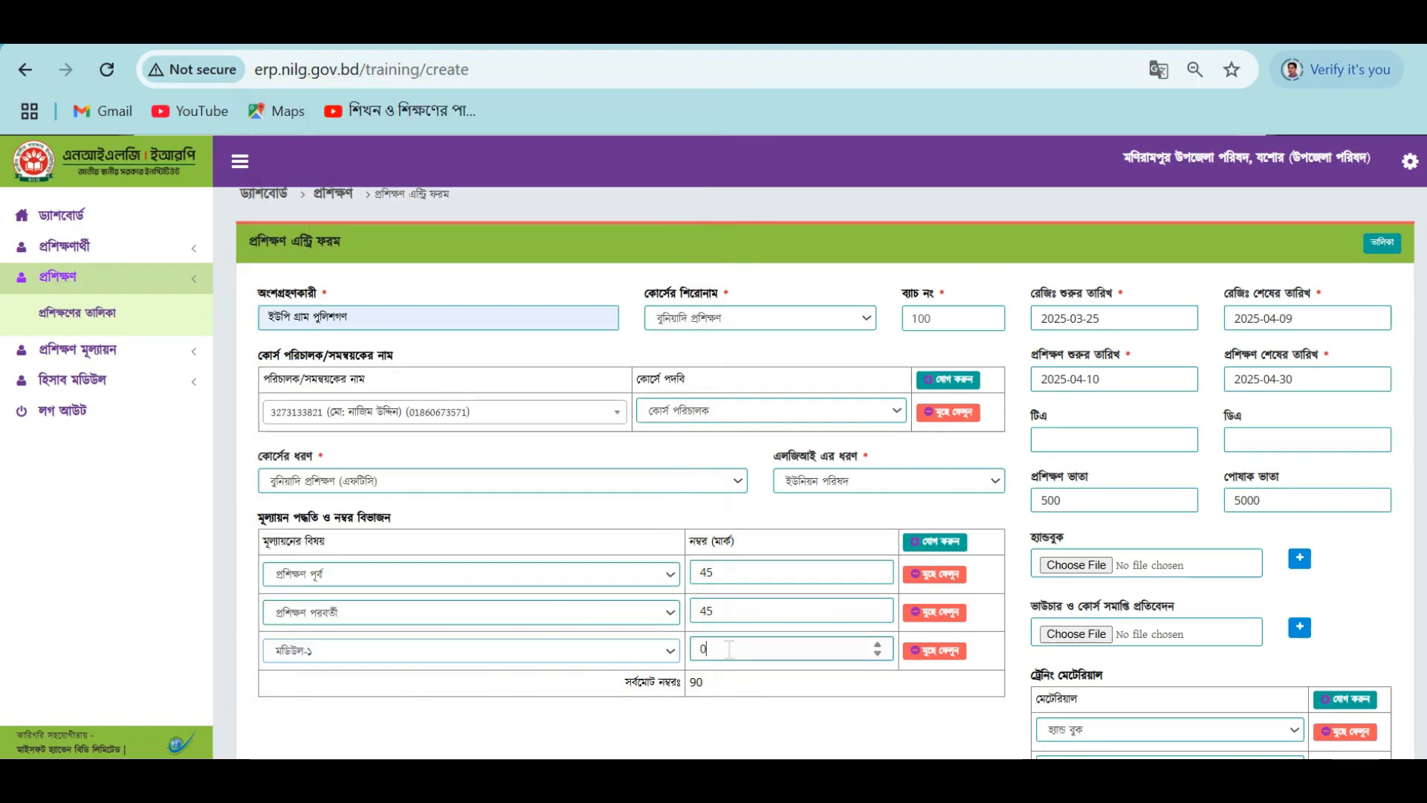
double_click(730, 649)
type("50")
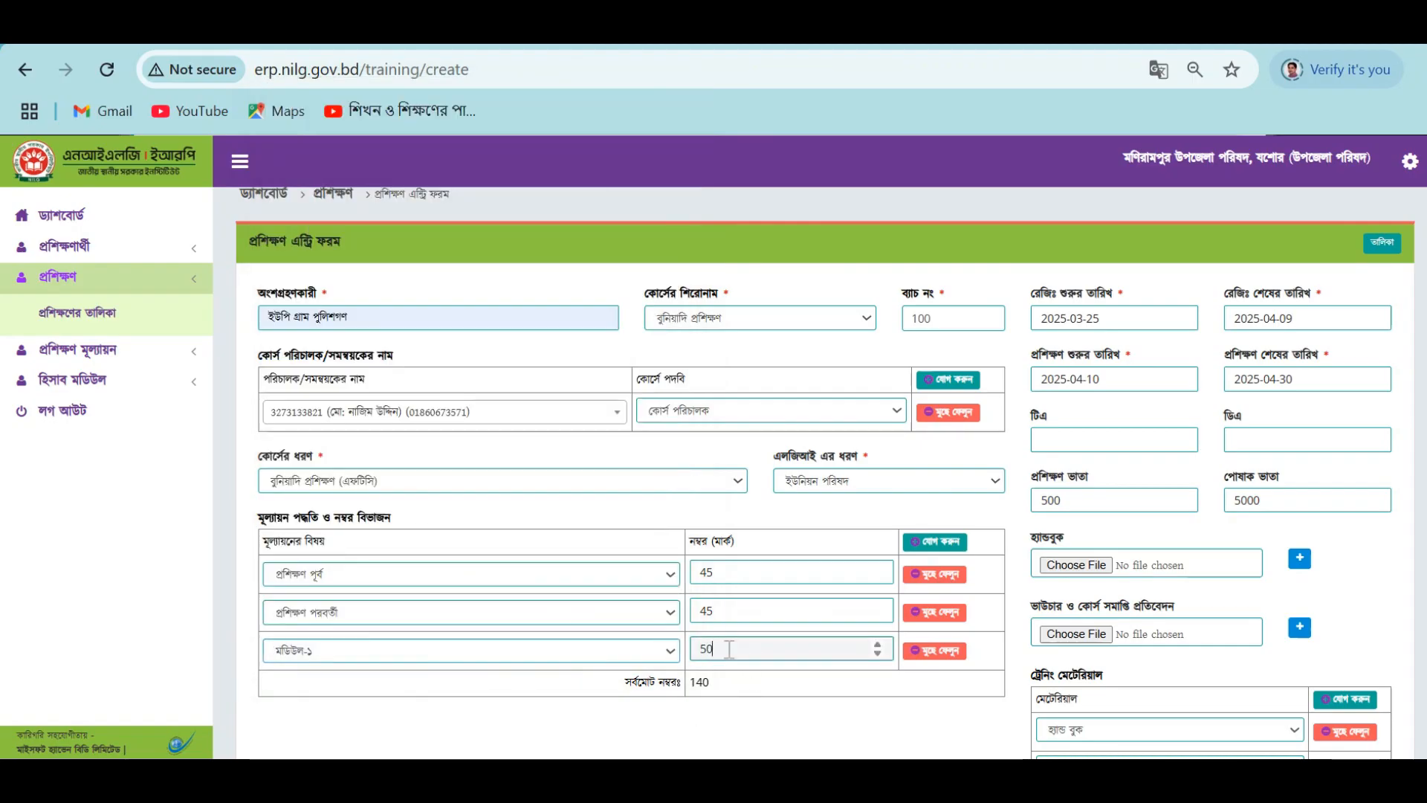
left_click(811, 716)
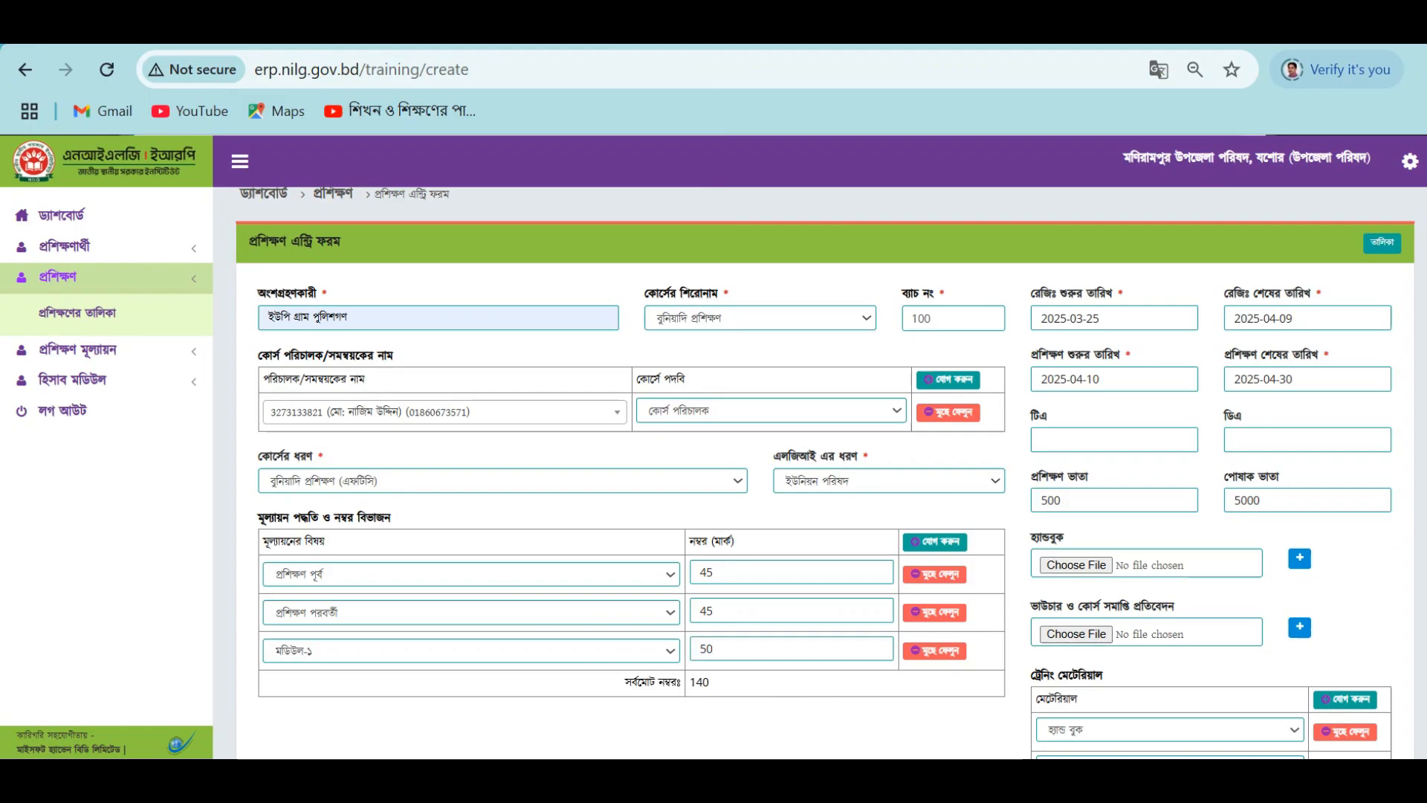
Review the completed training entry form, save it and confirm that all fields are filled in correctly.
scroll(825, 472, "down", 6)
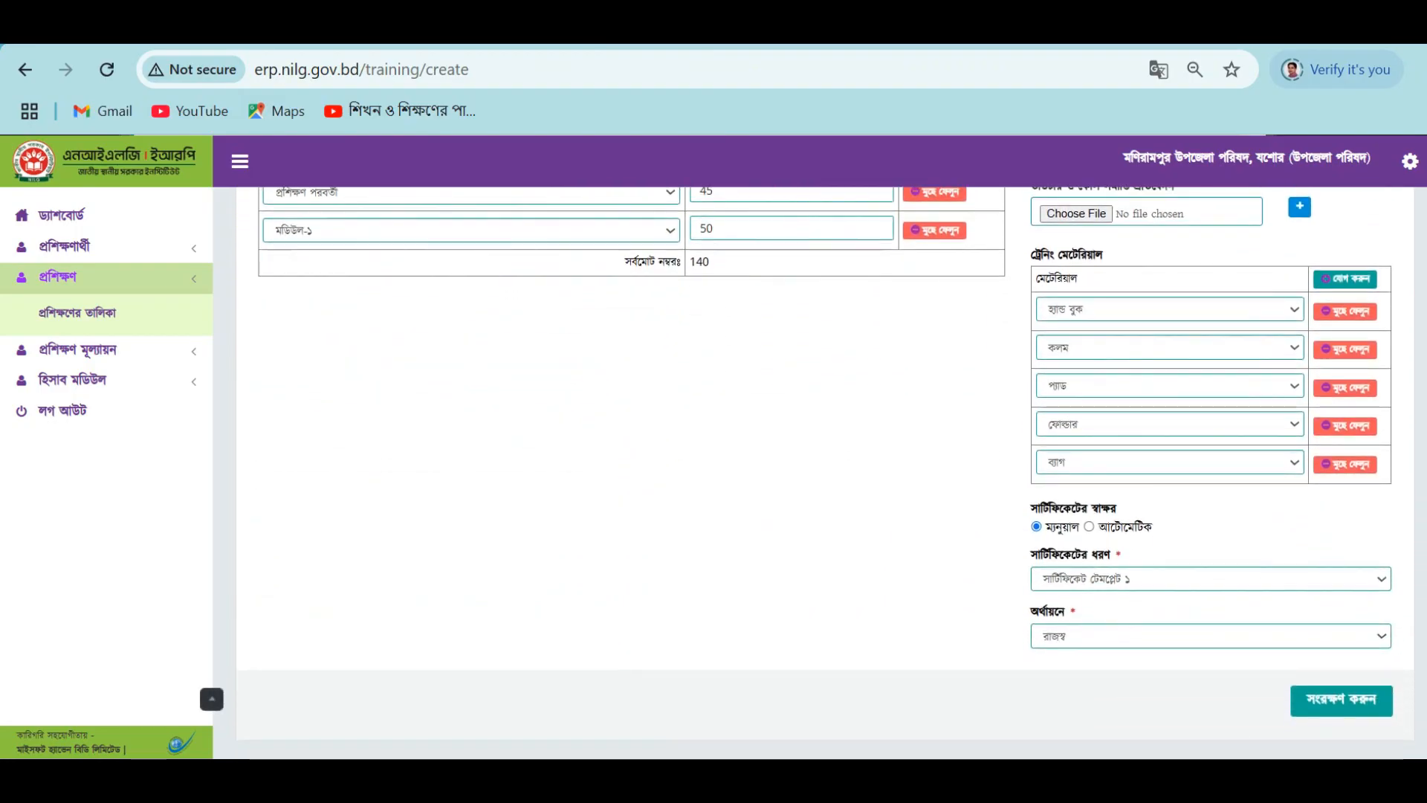
scroll(825, 473, "up", 3)
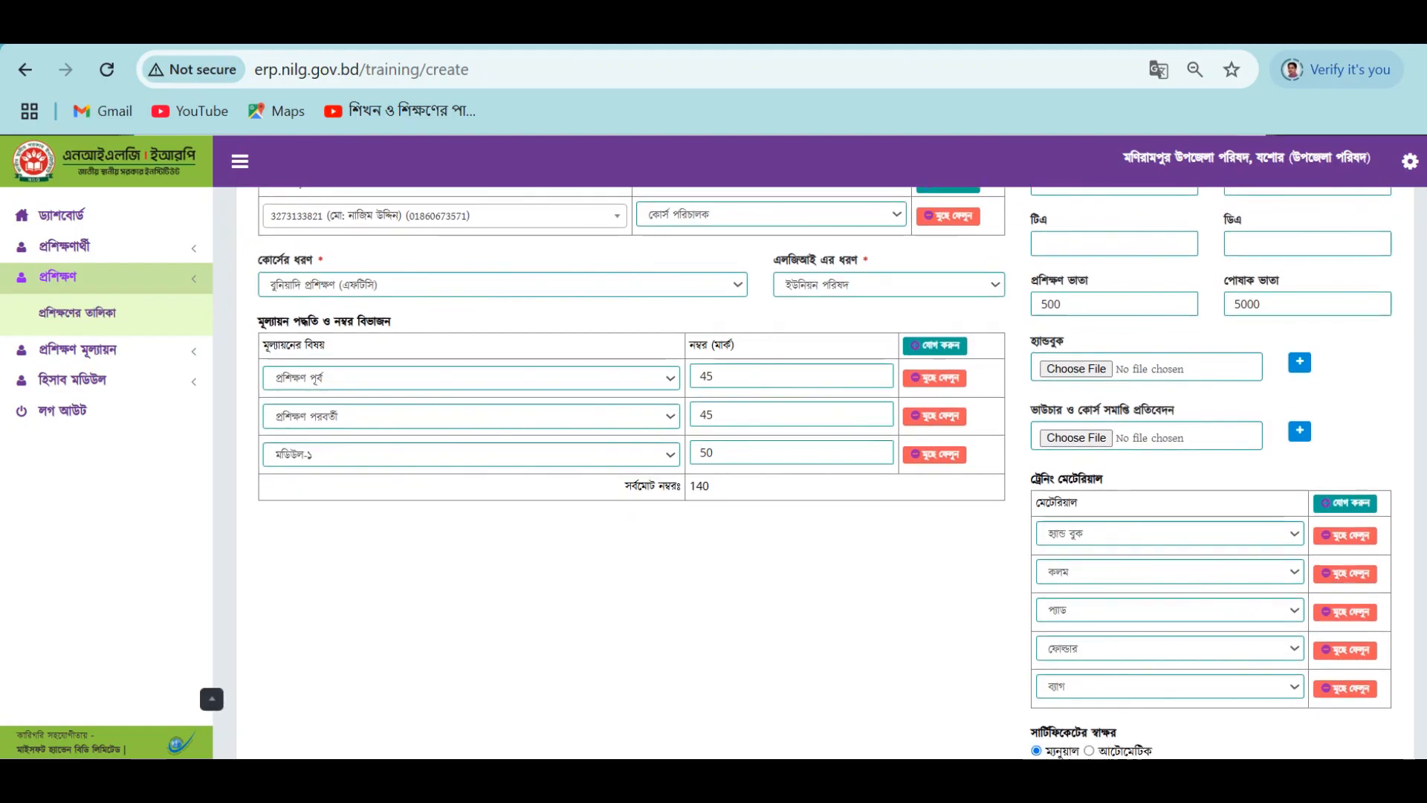
scroll(1145, 527, "down", 1)
scroll(1145, 527, "up", 1)
scroll(1144, 527, "down", 1)
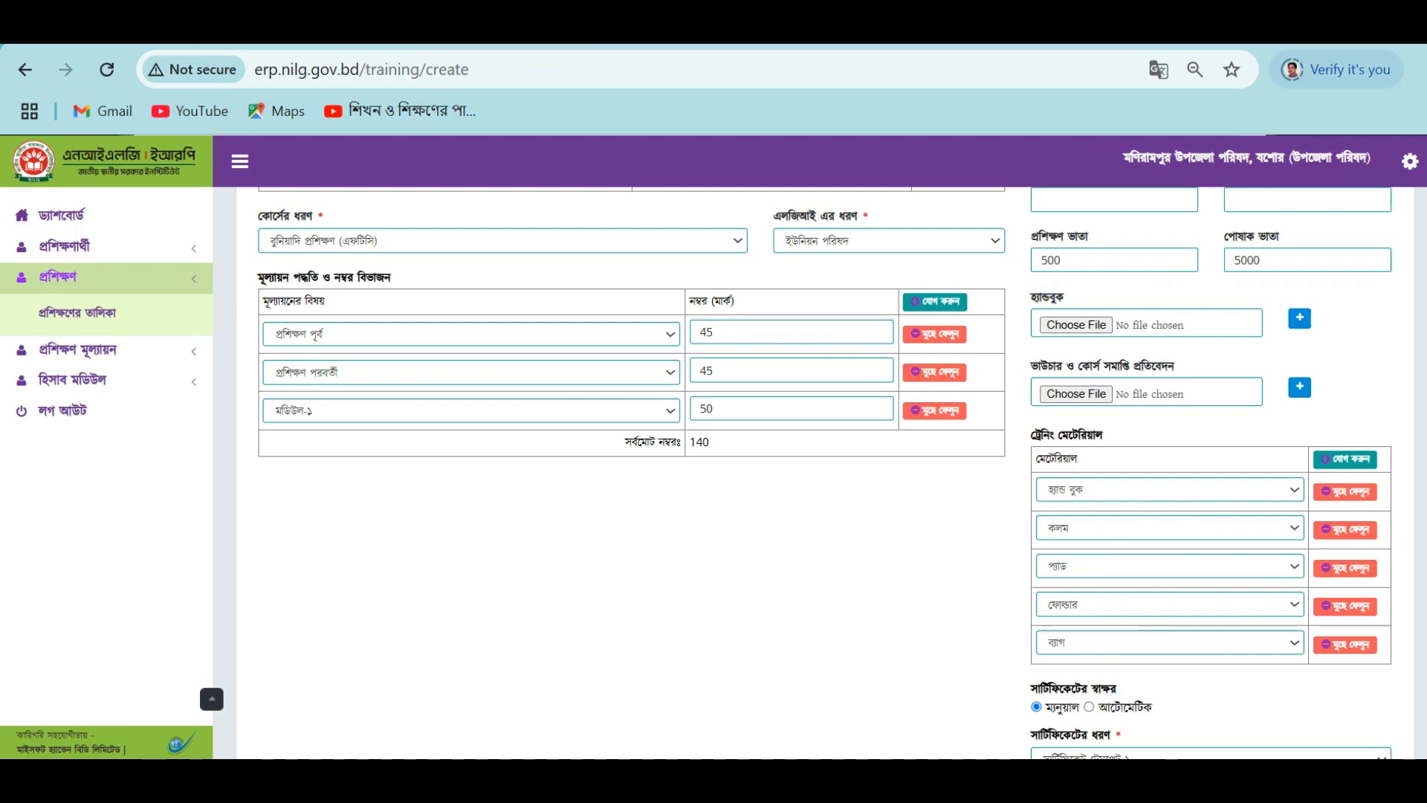
scroll(825, 472, "up", 3)
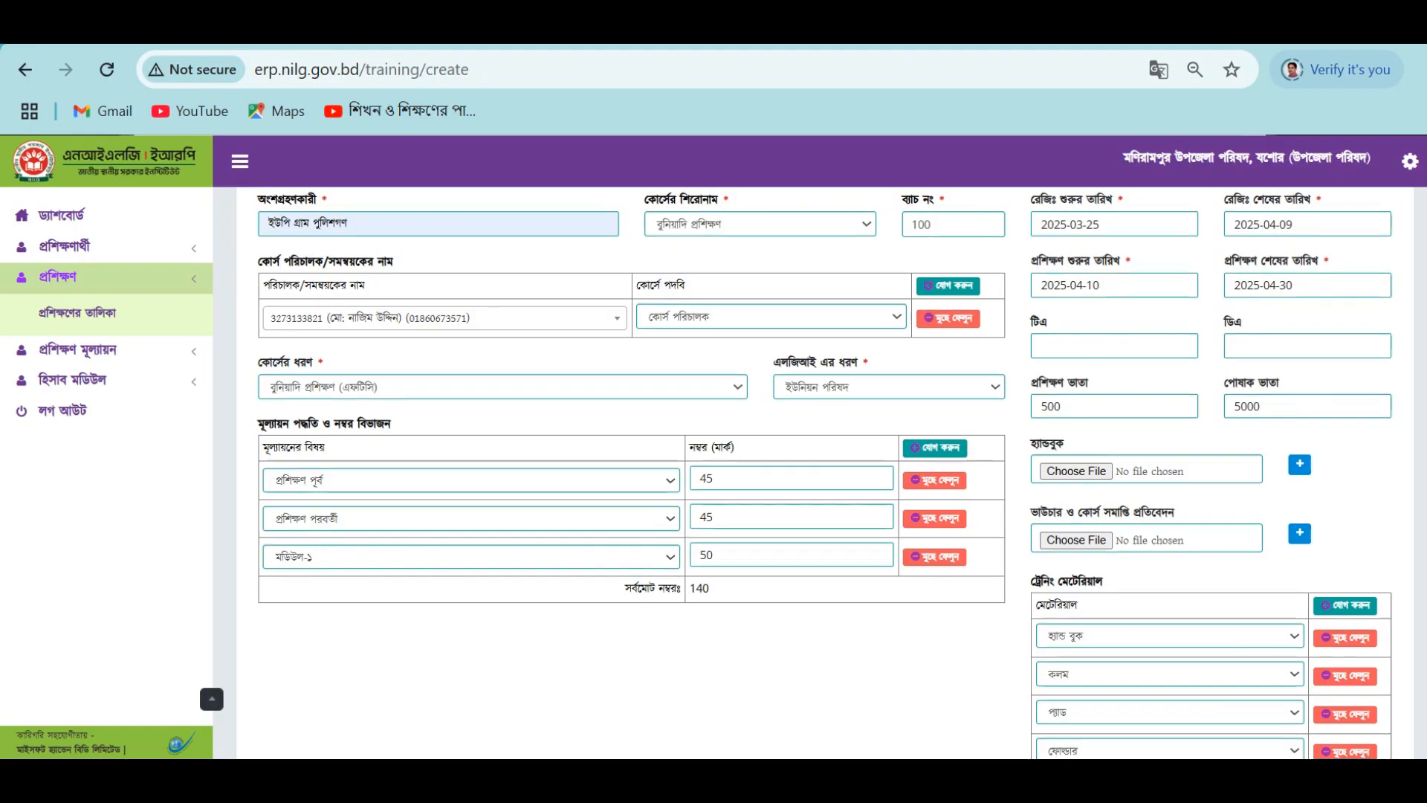
scroll(1410, 691, "down", 4)
left_click(1341, 710)
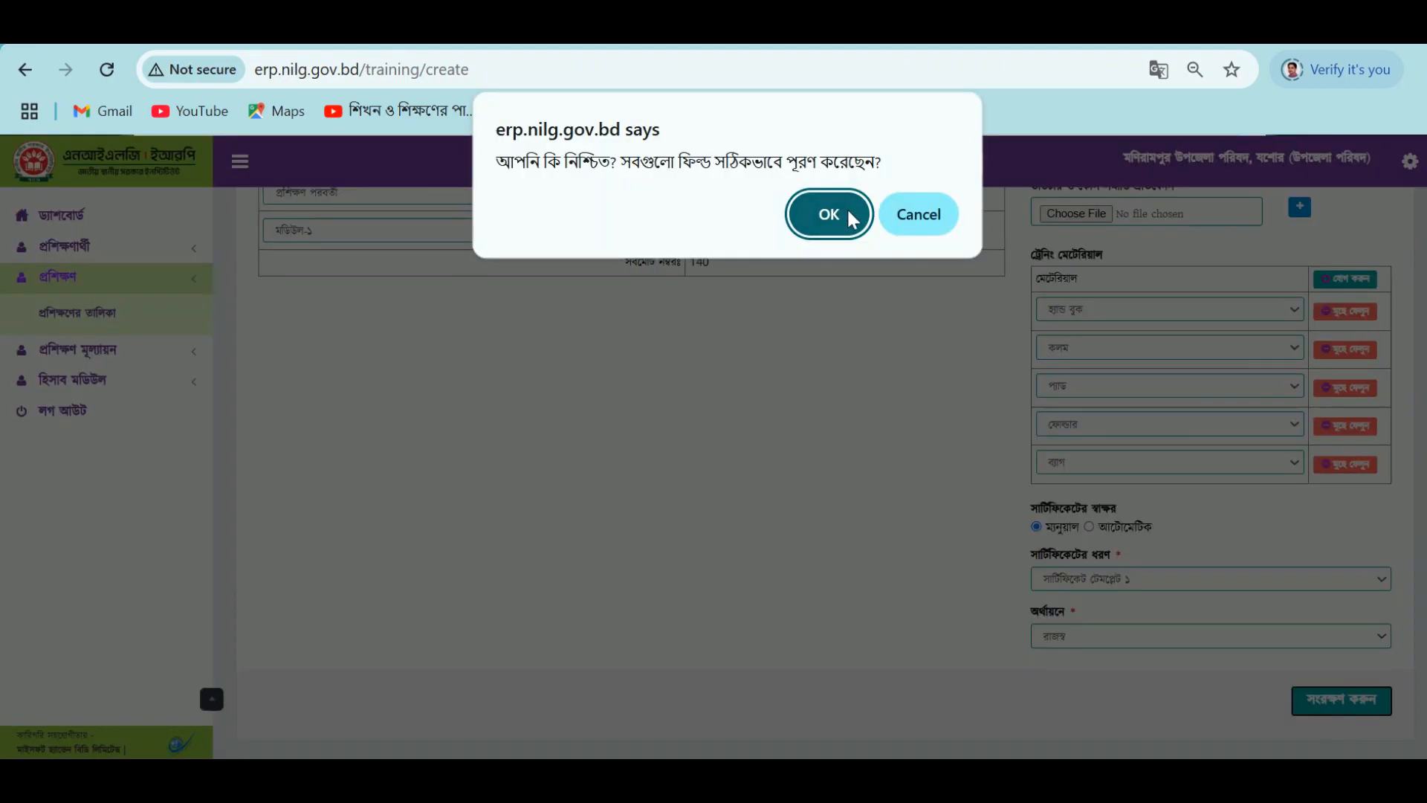
left_click(855, 223)
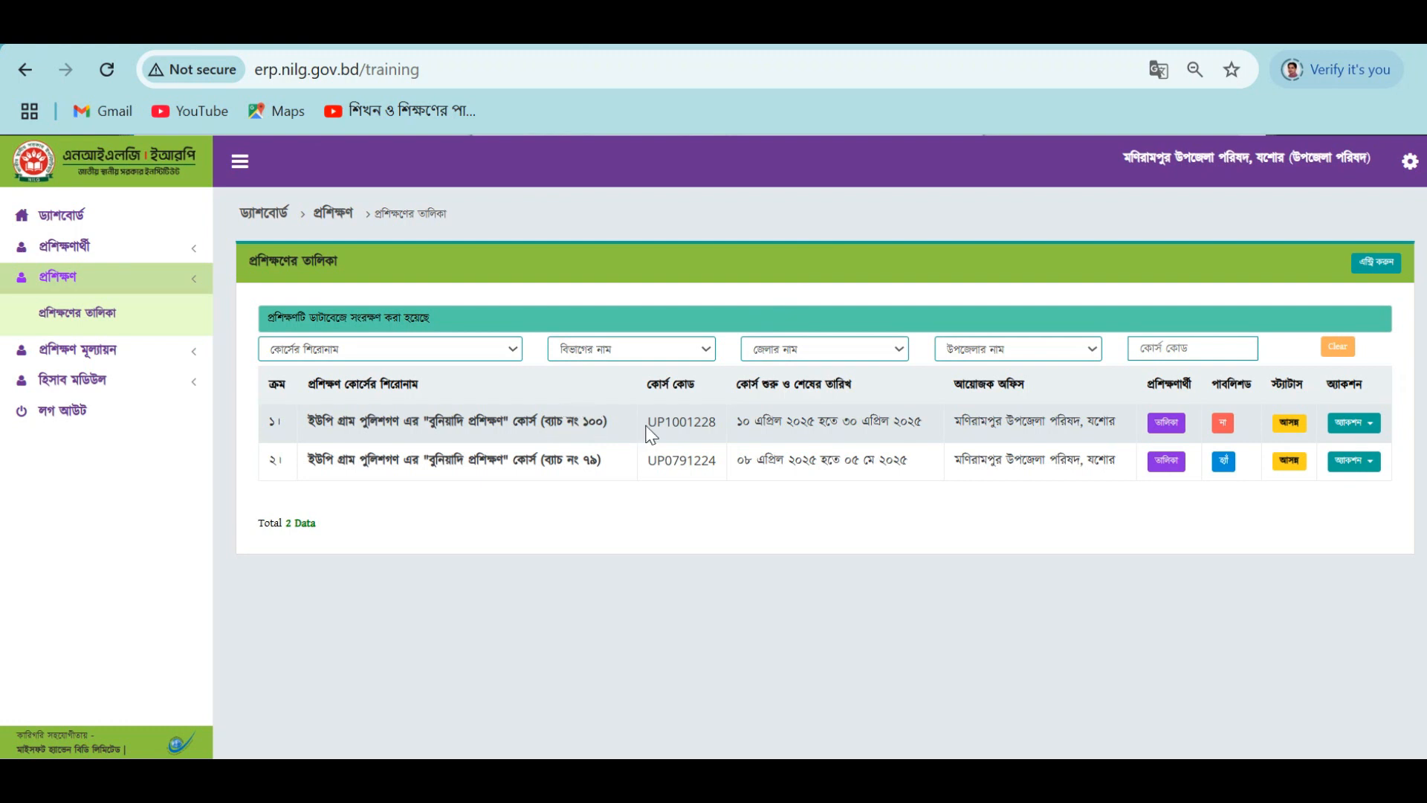
Edit the ইউপি গ্রাম পুলিশগণ training course for batch ১০০, set পাবলিশড to হ্যাঁ and save the change.
left_click_drag(649, 422, 717, 425)
left_click(1206, 427)
left_click(1372, 424)
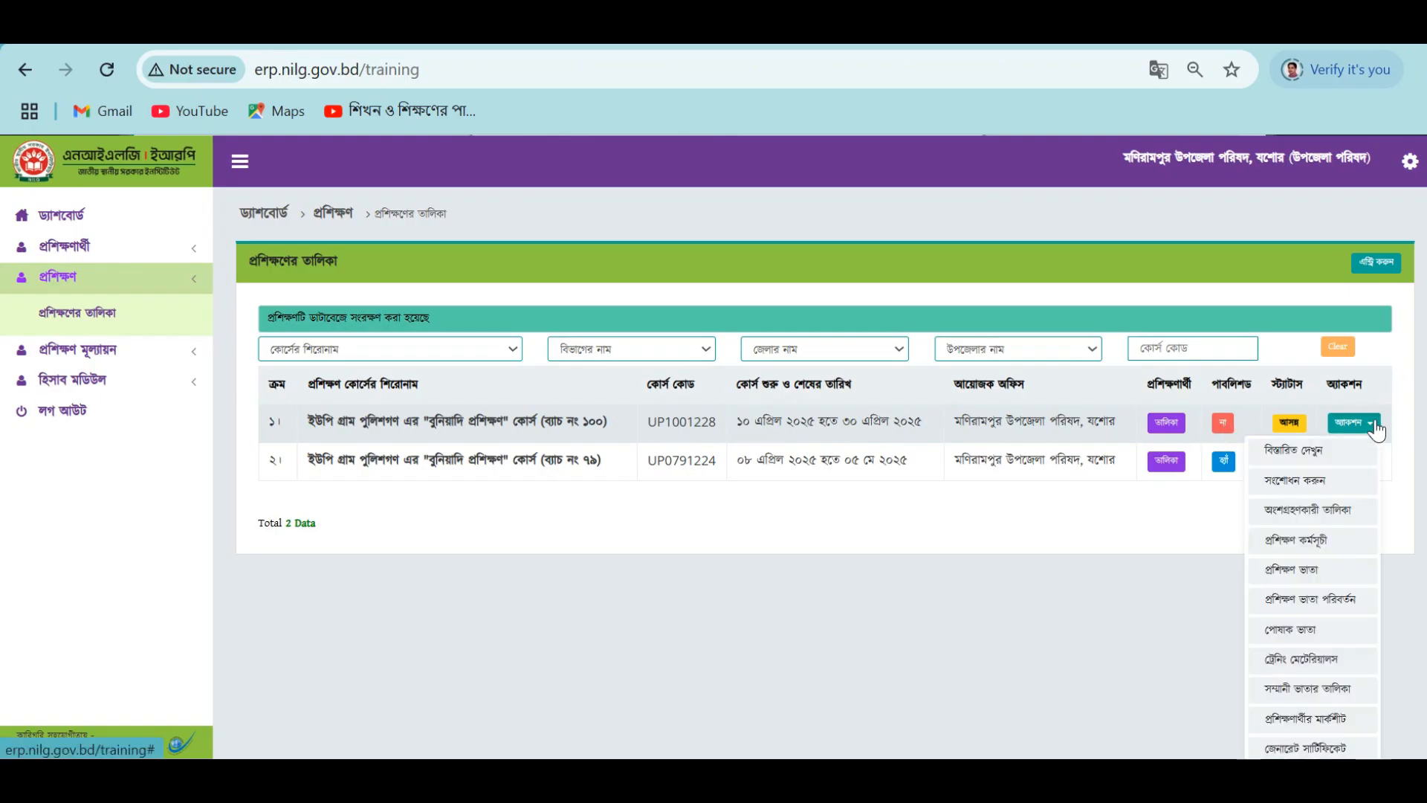
left_click(1299, 482)
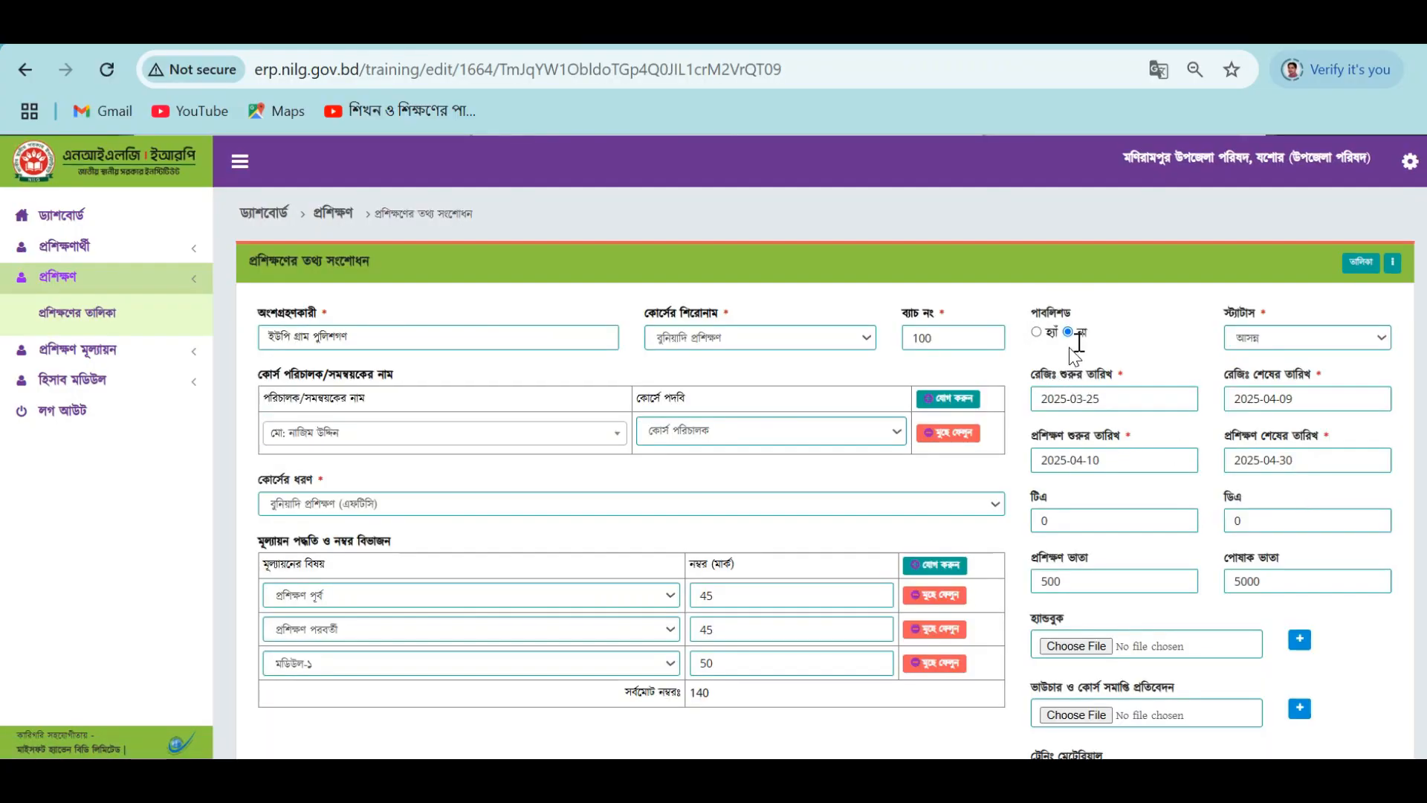
left_click(1036, 332)
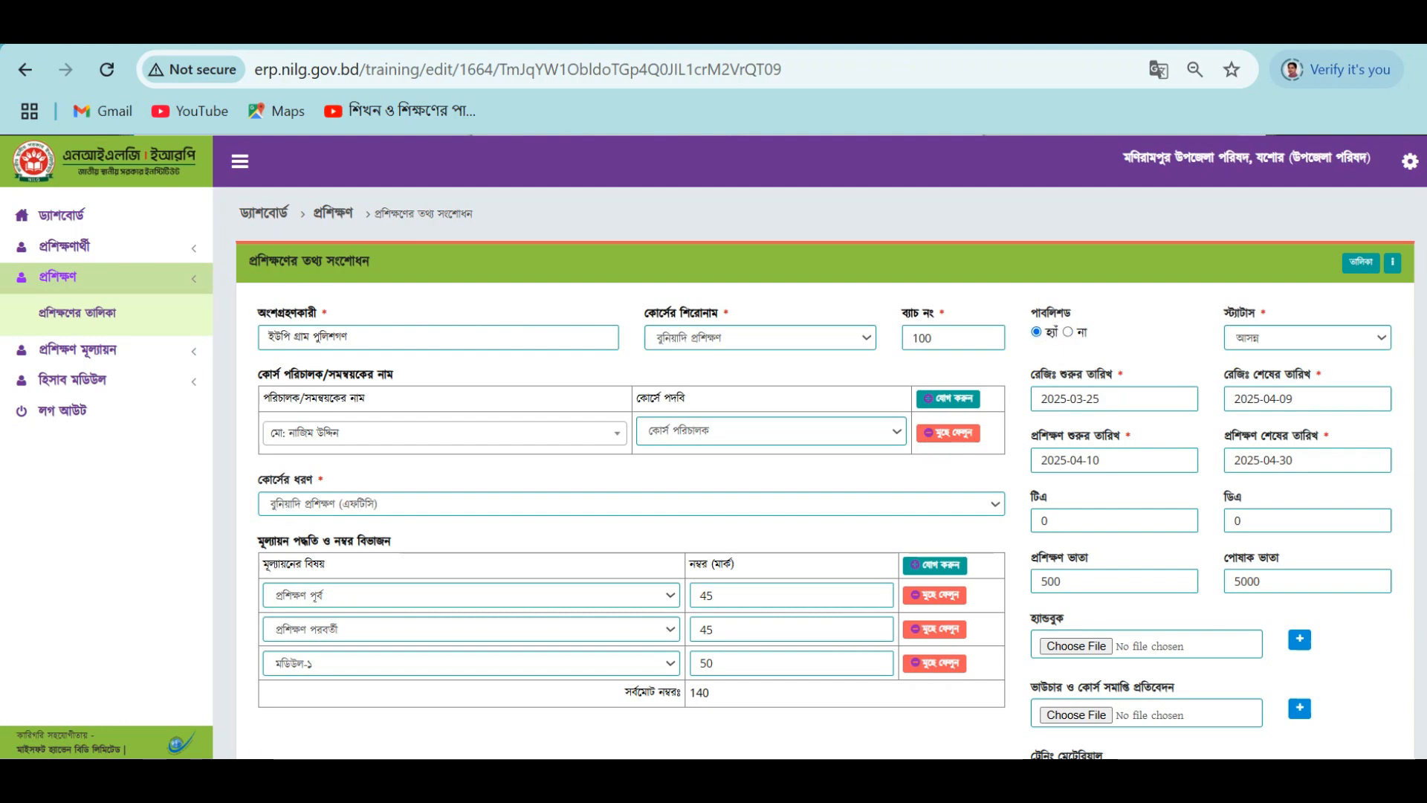
scroll(1422, 620, "down", 10)
scroll(1421, 621, "down", 2)
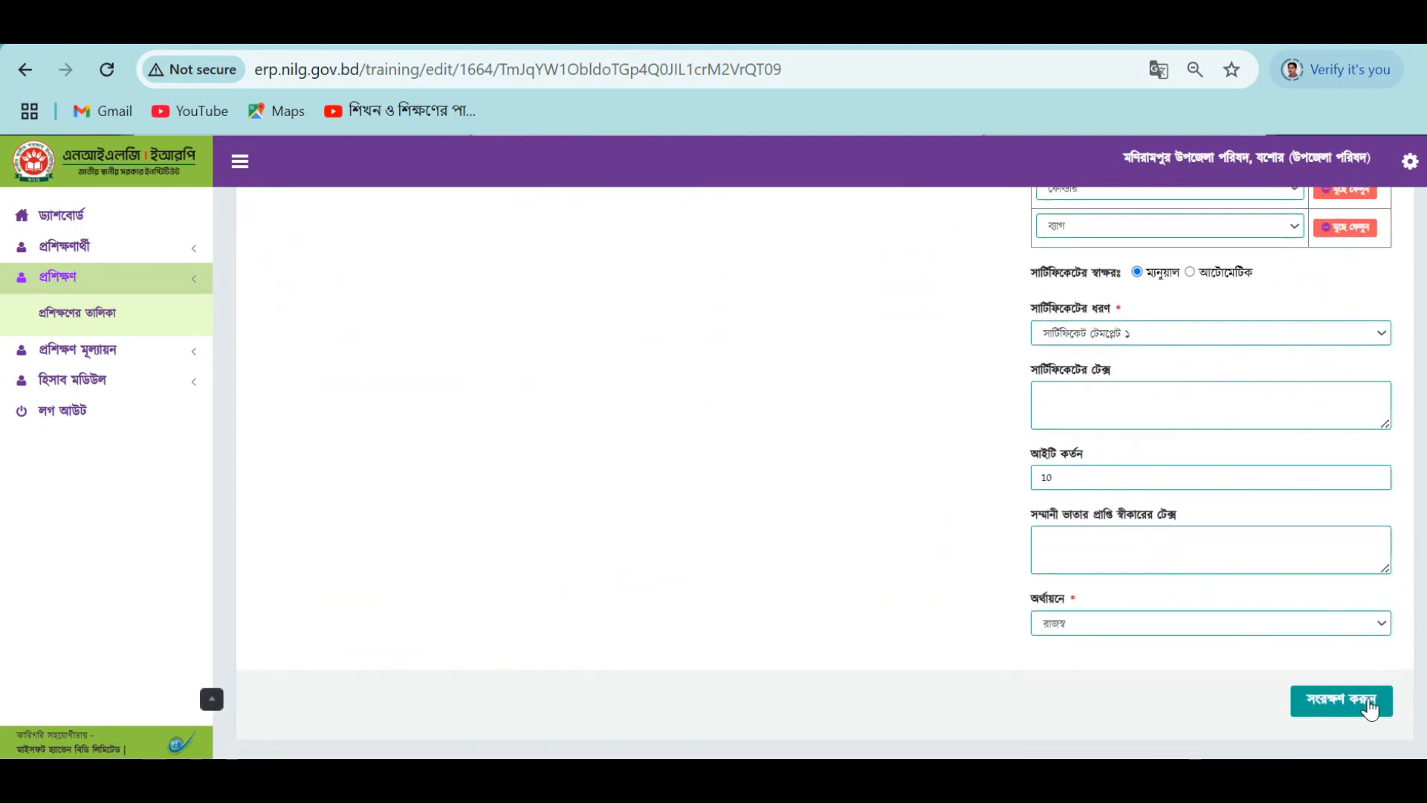
left_click(1373, 706)
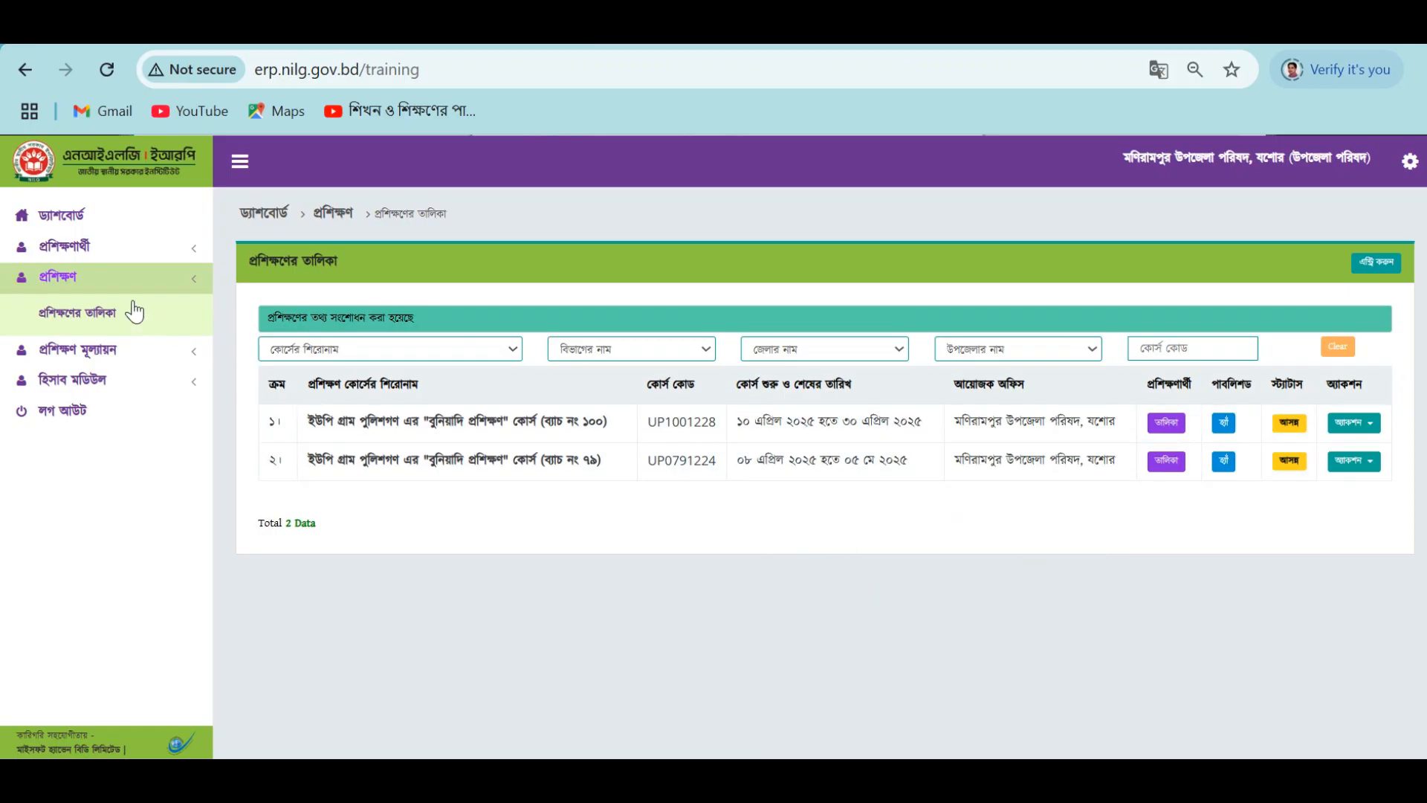
Expand the প্রশিক্ষণার্থী section to reach the trainee lists and applications.
left_click(86, 248)
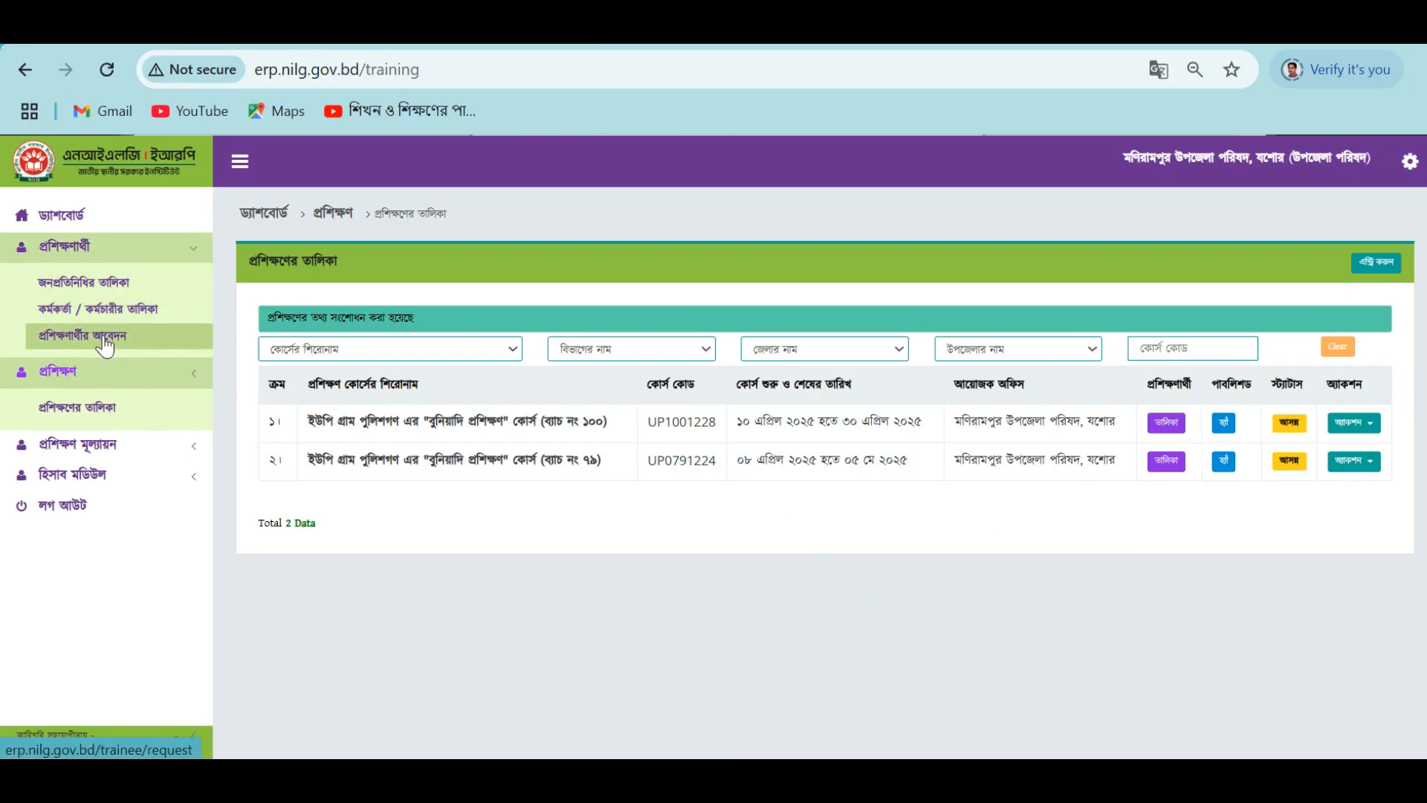